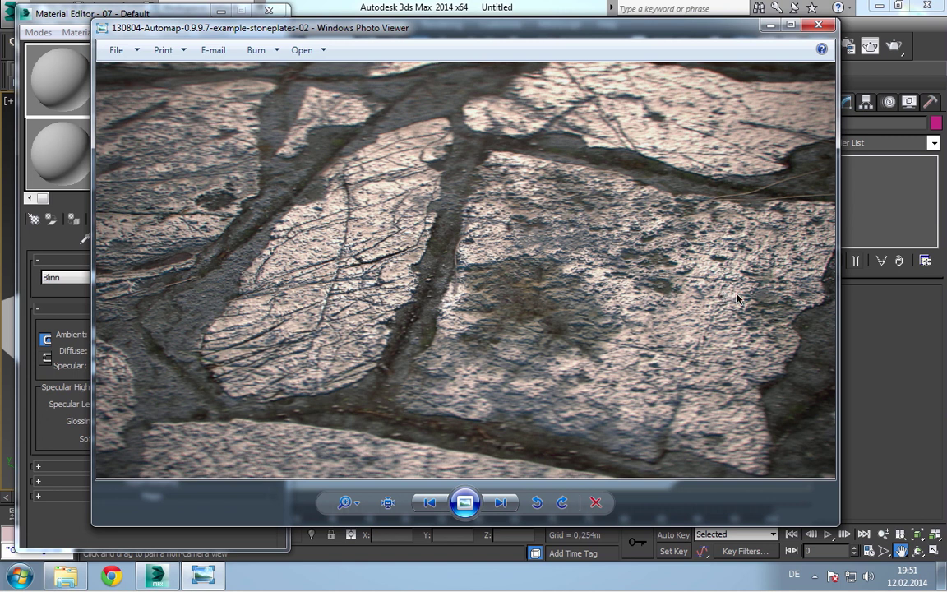
# Step: Look through the Automap example images of stone plates, earth cracks and wood, and close the image viewer
pyautogui.click(500, 505)
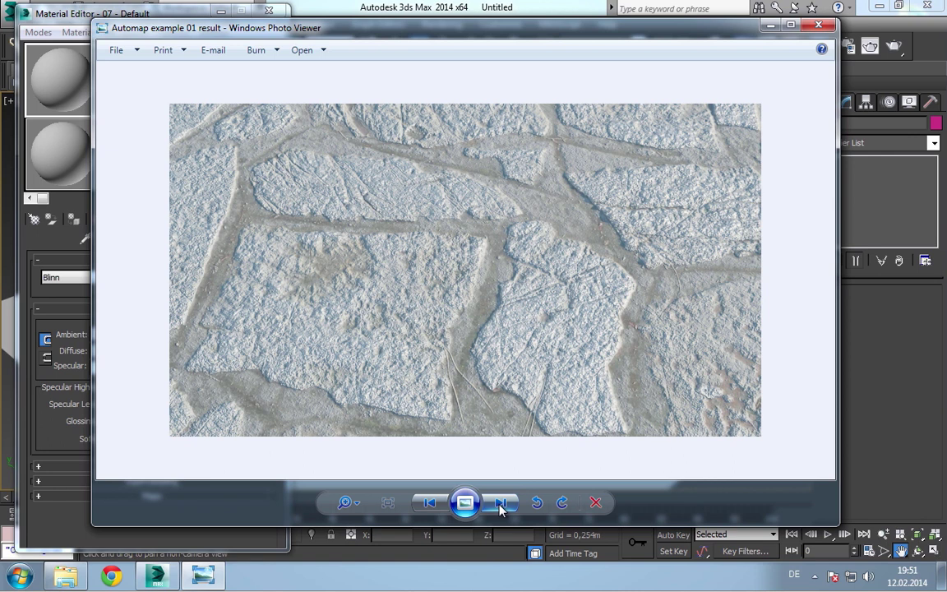
pyautogui.click(500, 506)
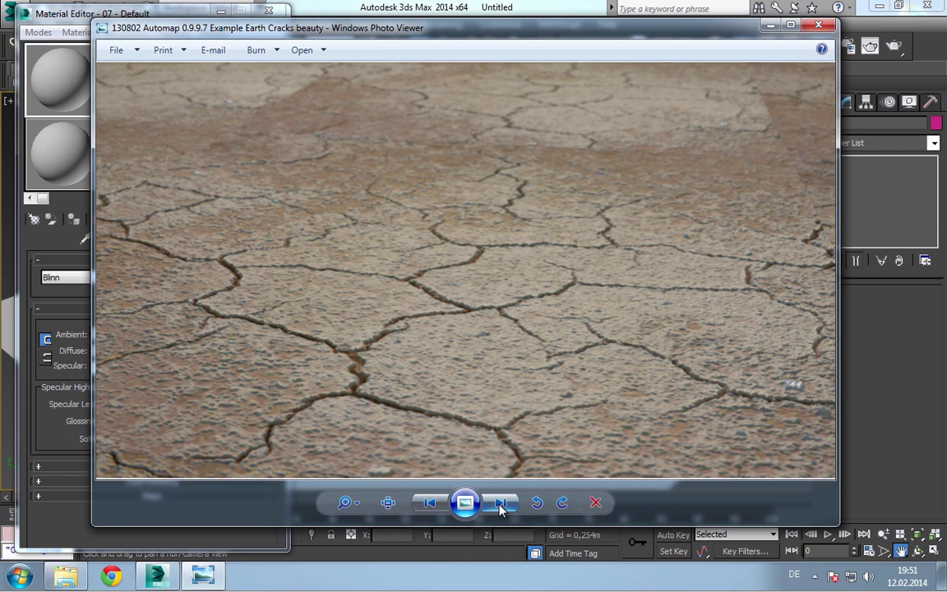
pyautogui.click(501, 504)
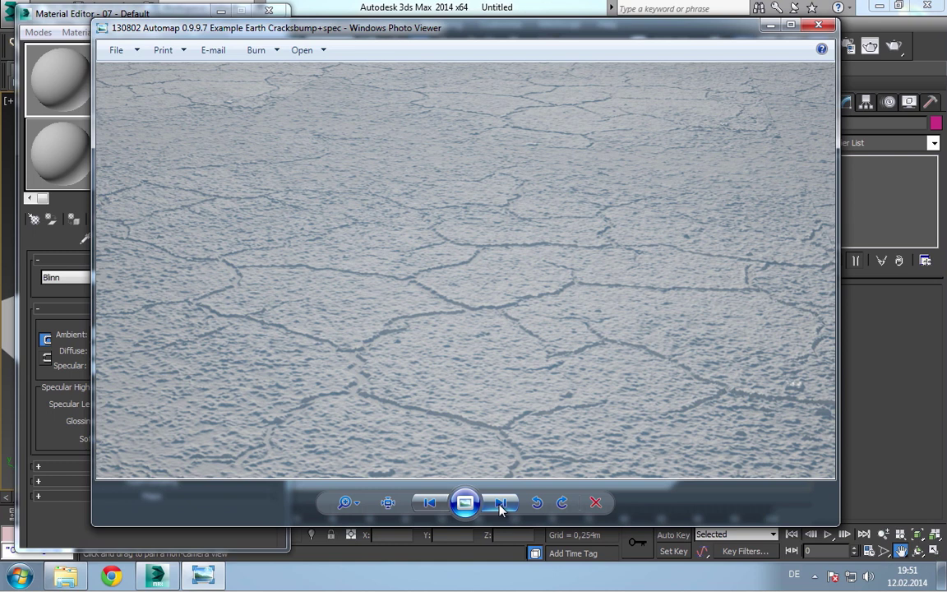
pyautogui.click(501, 505)
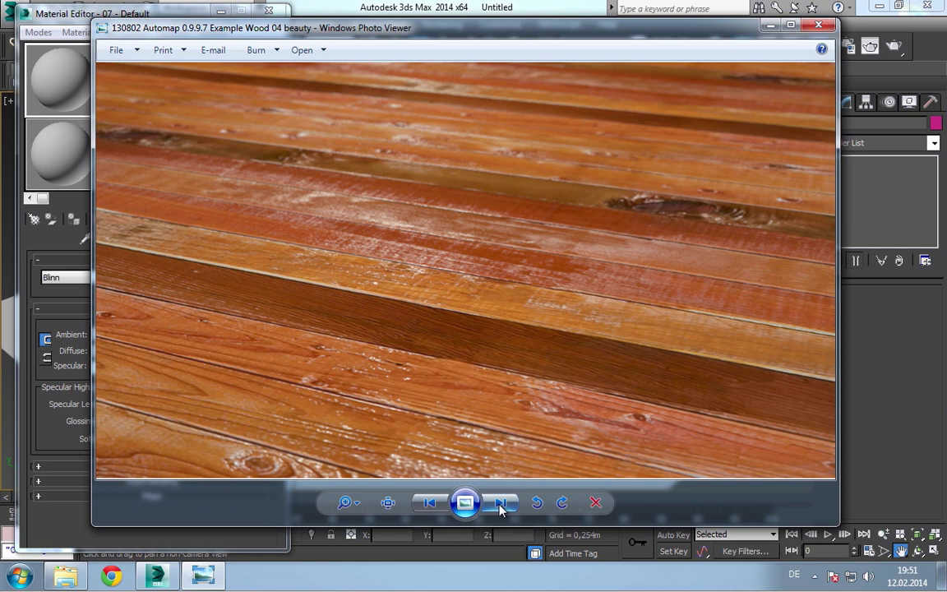
pyautogui.click(501, 505)
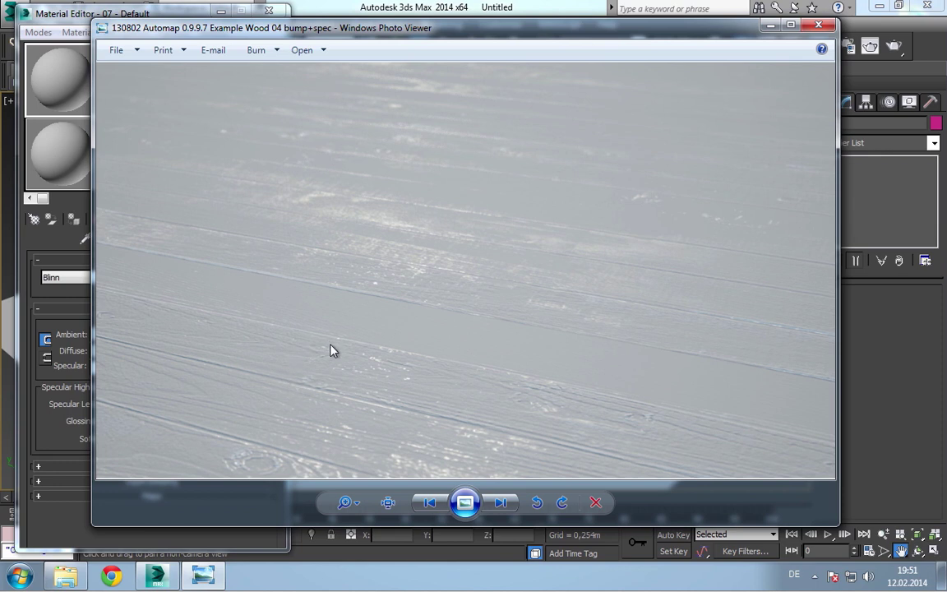
pyautogui.click(499, 504)
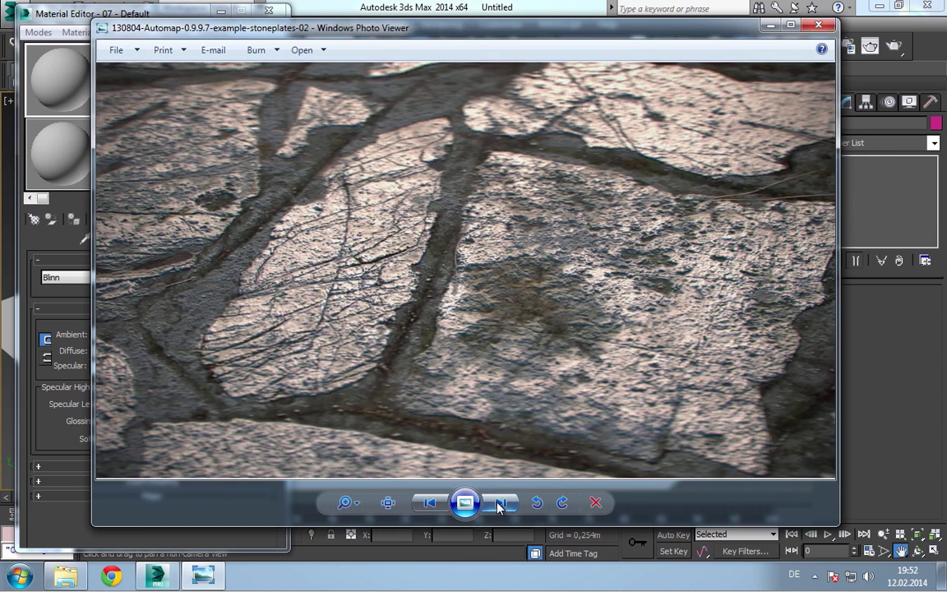
pyautogui.click(814, 27)
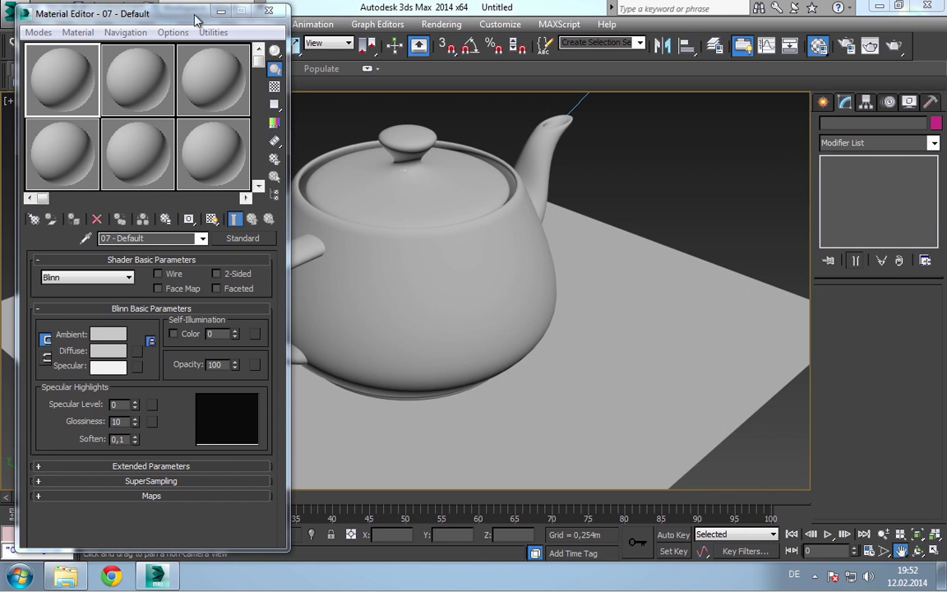
# Step: Change the 07 - Default material to the V-Ray VP Automaterial and load Sitework.Paving - Surfacing.Riverstone.jpg as its source bitmap
pyautogui.click(241, 239)
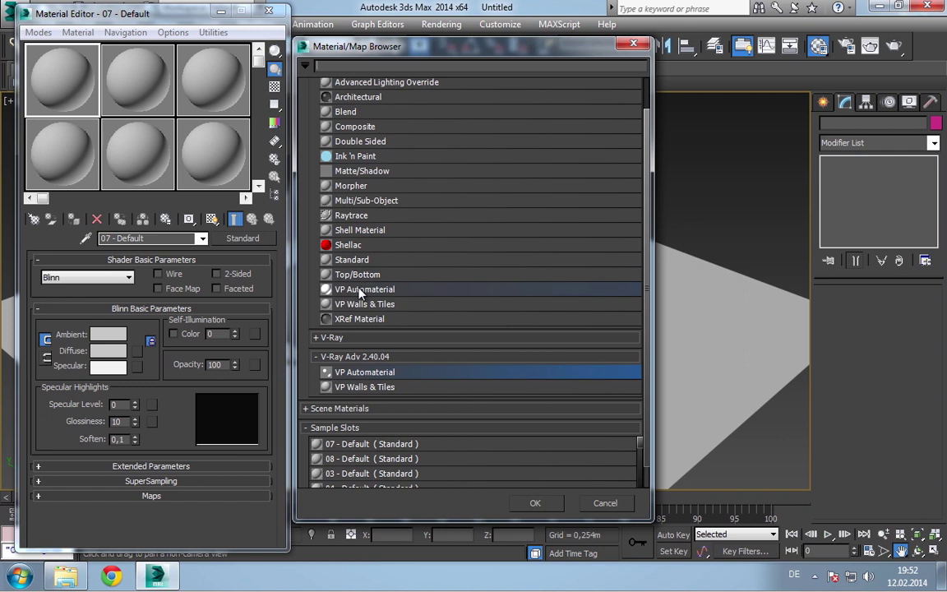
pyautogui.doubleClick(357, 375)
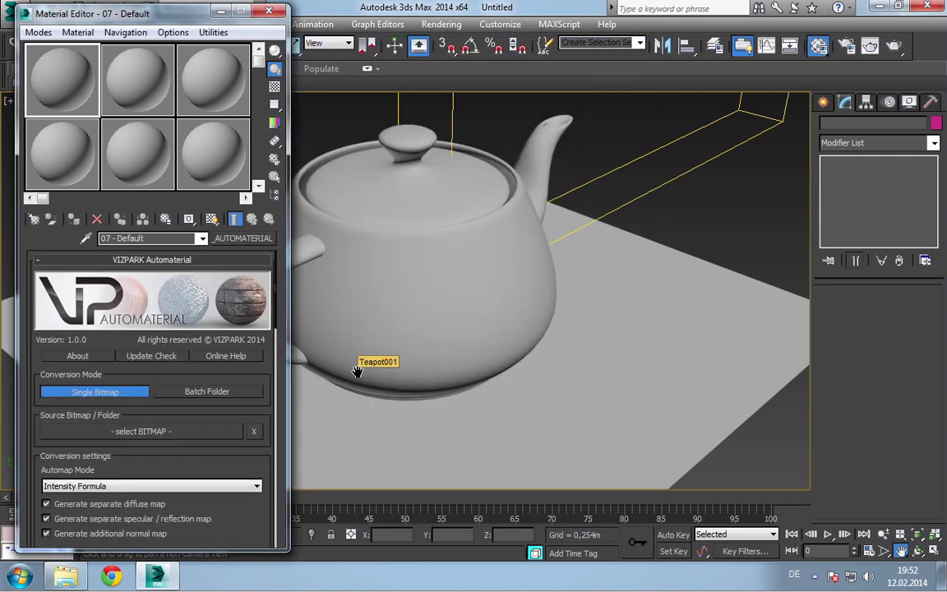
pyautogui.moveTo(201, 416); pyautogui.dragTo(207, 400)
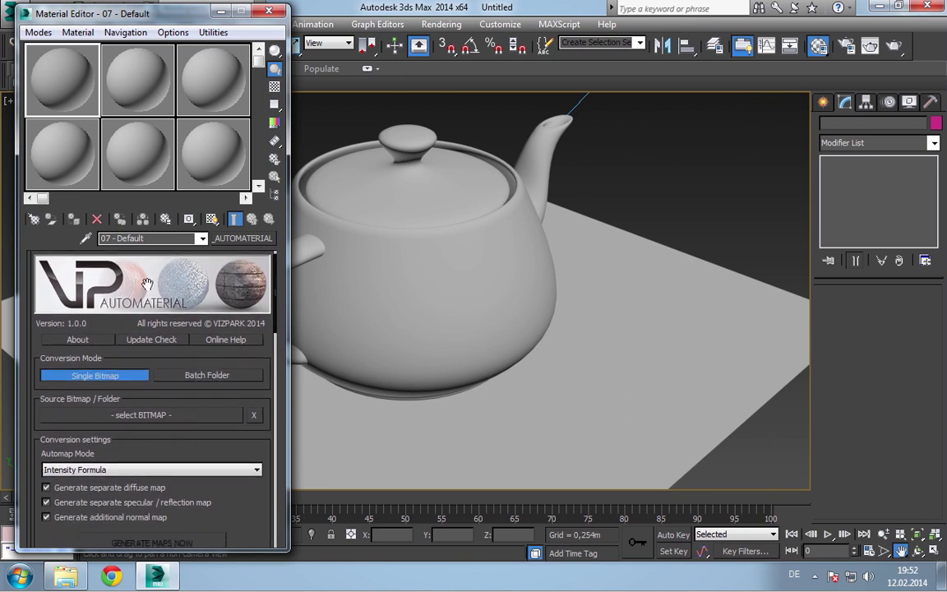
pyautogui.click(150, 416)
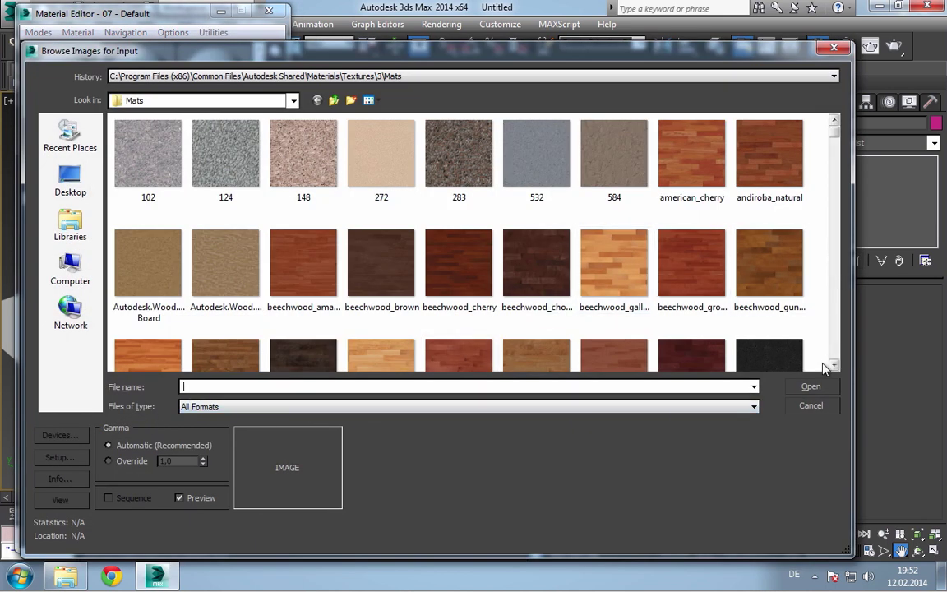
pyautogui.write('site')
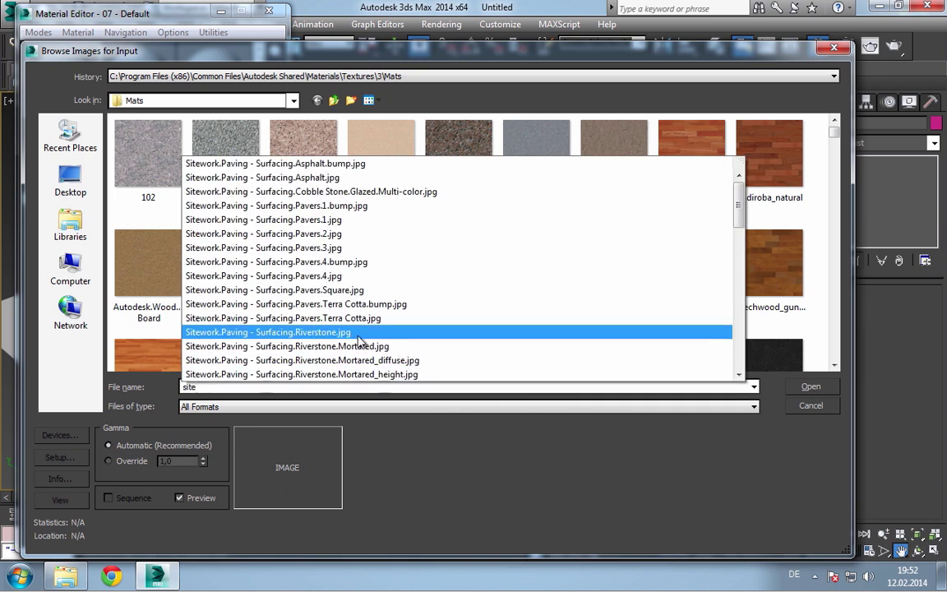
pyautogui.click(347, 332)
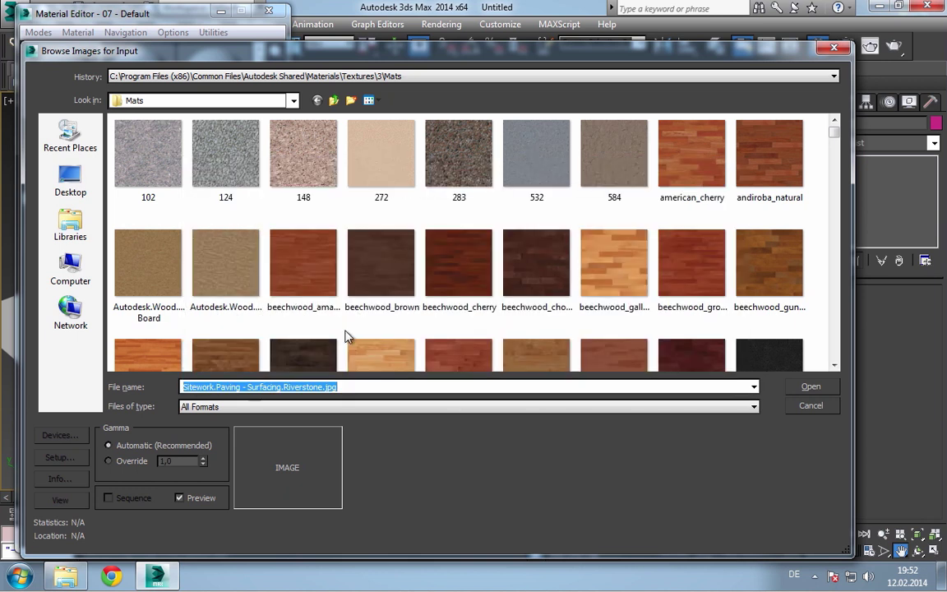
pyautogui.click(809, 386)
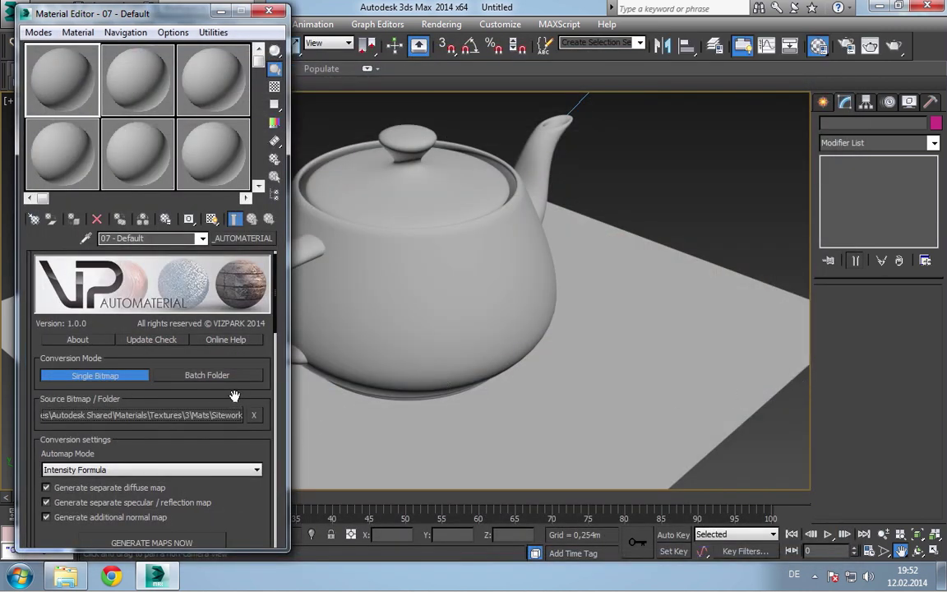
# Step: Keep Intensity Formula as the Automap mode and generate the maps, including separate diffuse, specular/reflection and normal maps
pyautogui.scroll(-1, 234, 397)
pyautogui.scroll(-1, 220, 395)
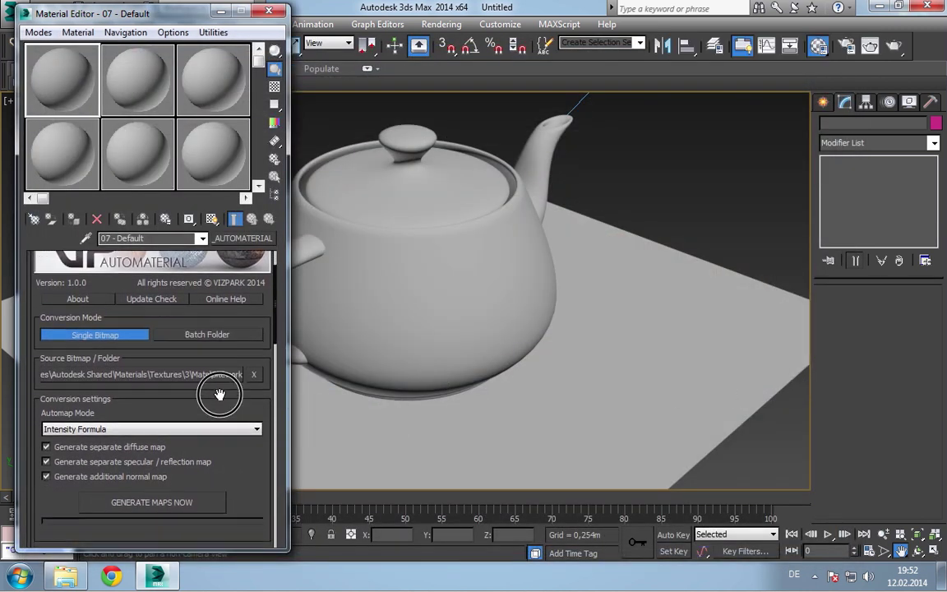
pyautogui.scroll(-2, 198, 374)
pyautogui.click(171, 381)
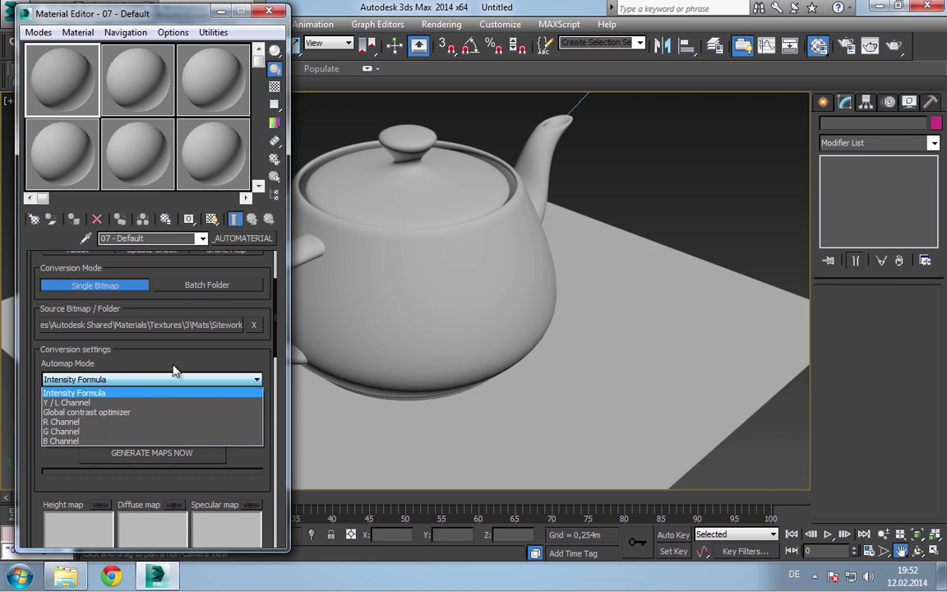
pyautogui.click(174, 374)
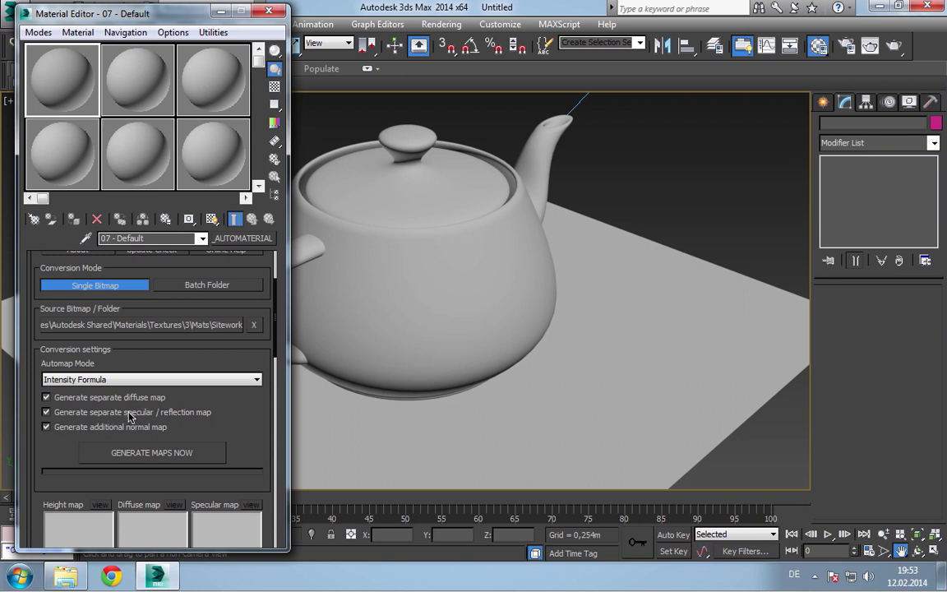
pyautogui.click(615, 91)
pyautogui.moveTo(233, 420); pyautogui.dragTo(239, 456)
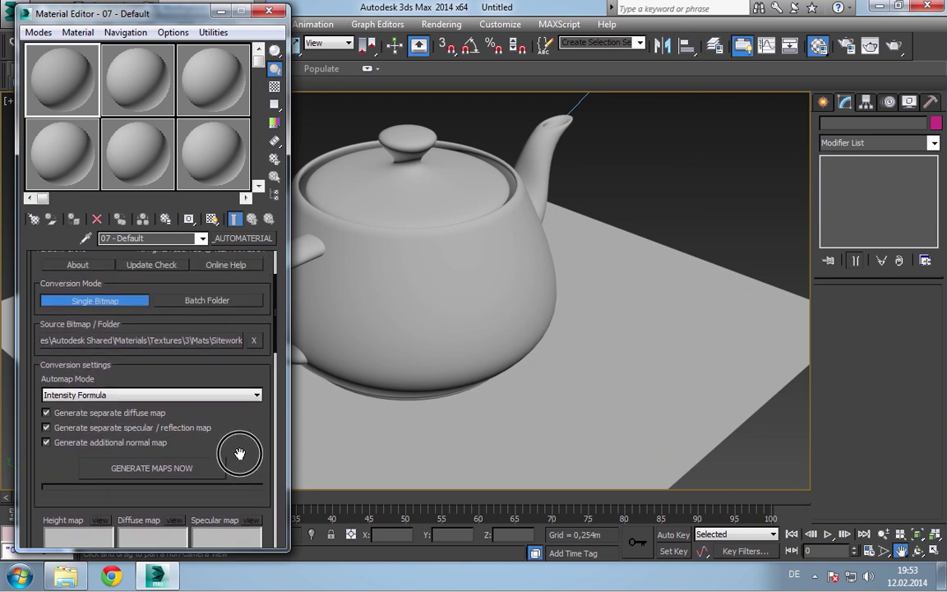
pyautogui.click(185, 468)
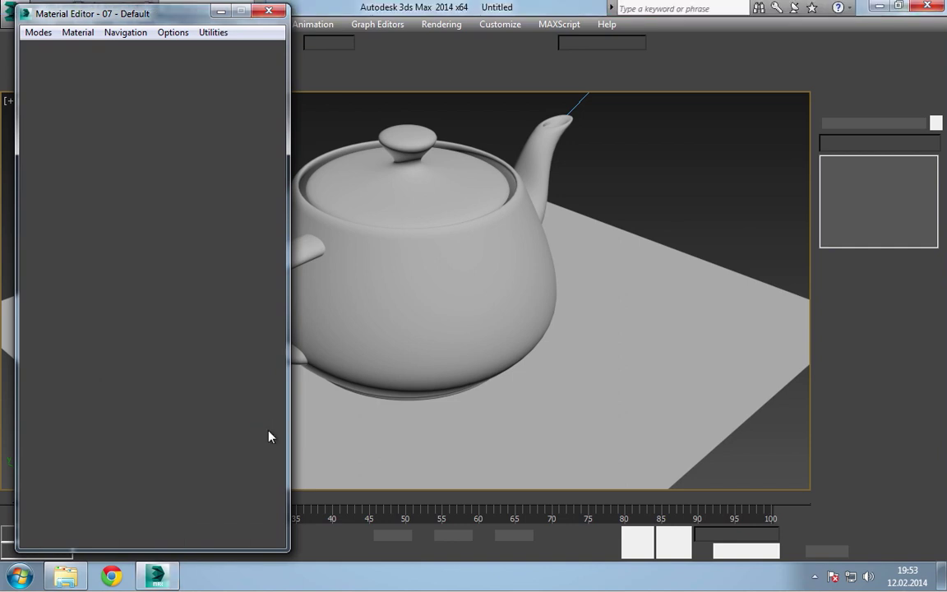
# Step: View the generated height, diffuse and specular maps at full size one after another
pyautogui.moveTo(257, 438); pyautogui.dragTo(250, 296)
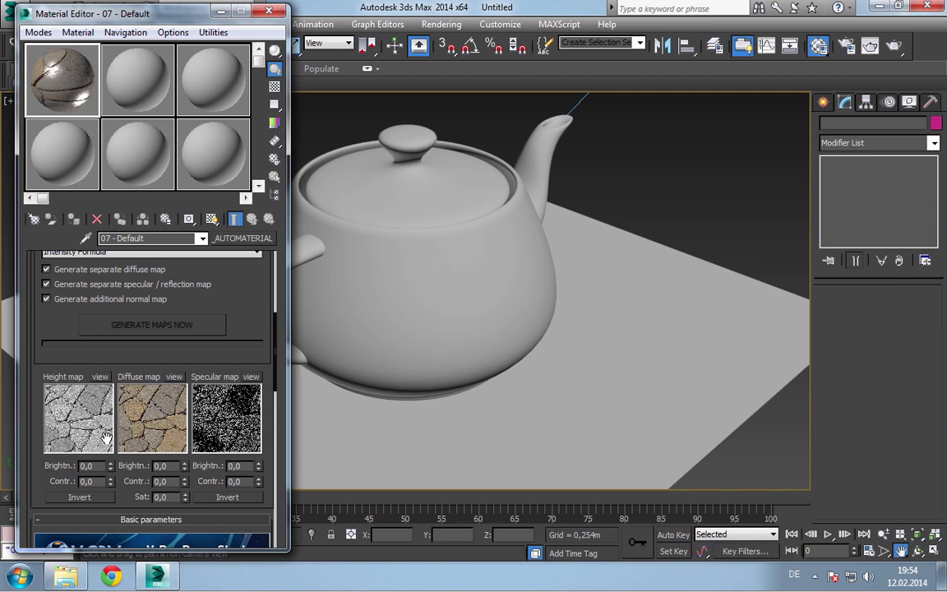
pyautogui.click(94, 387)
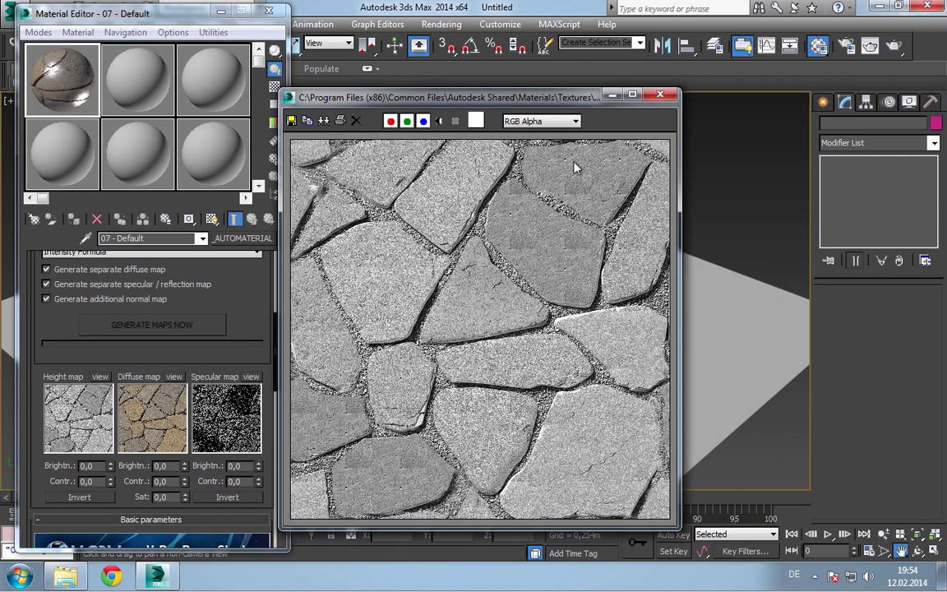
pyautogui.click(659, 94)
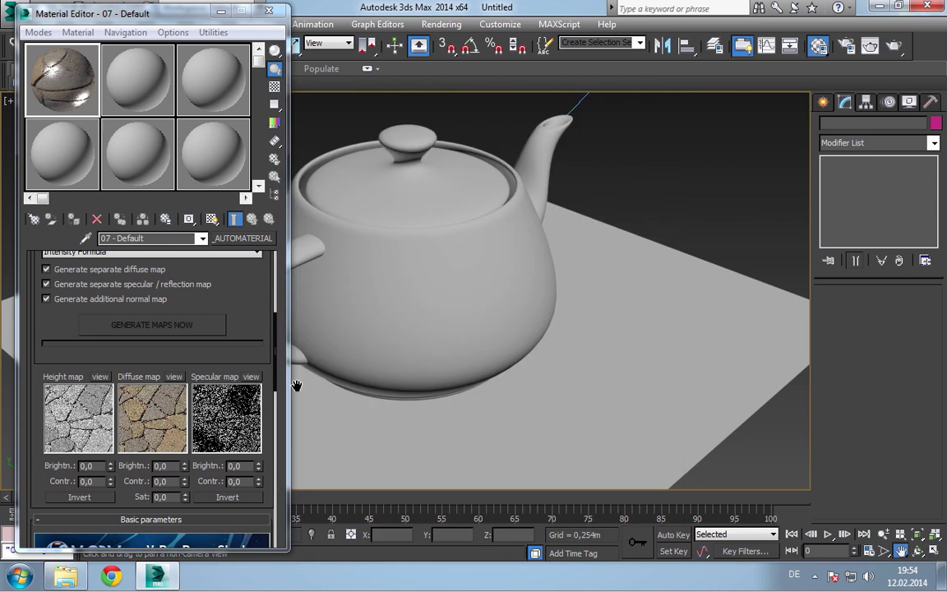
pyautogui.click(175, 377)
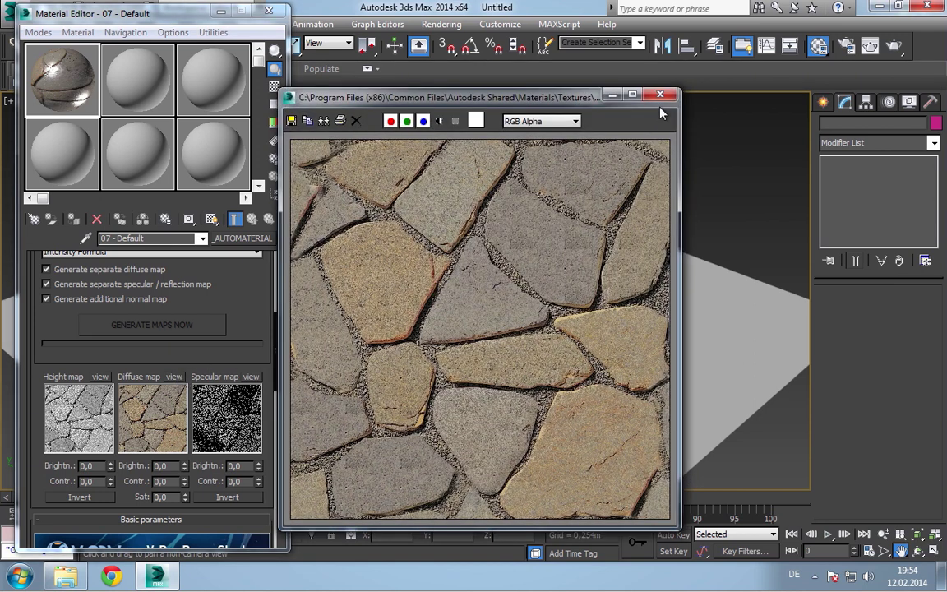
pyautogui.click(659, 95)
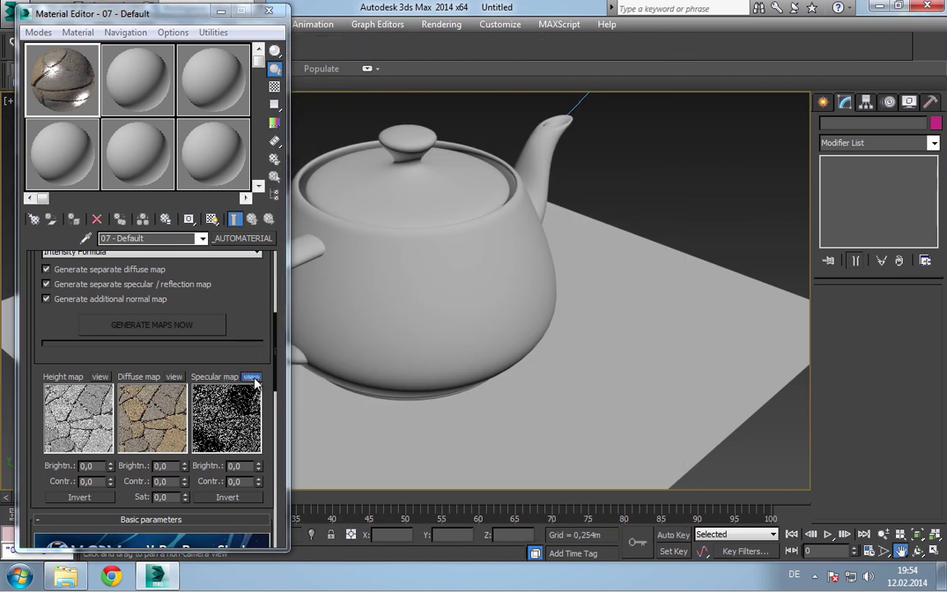
pyautogui.click(251, 377)
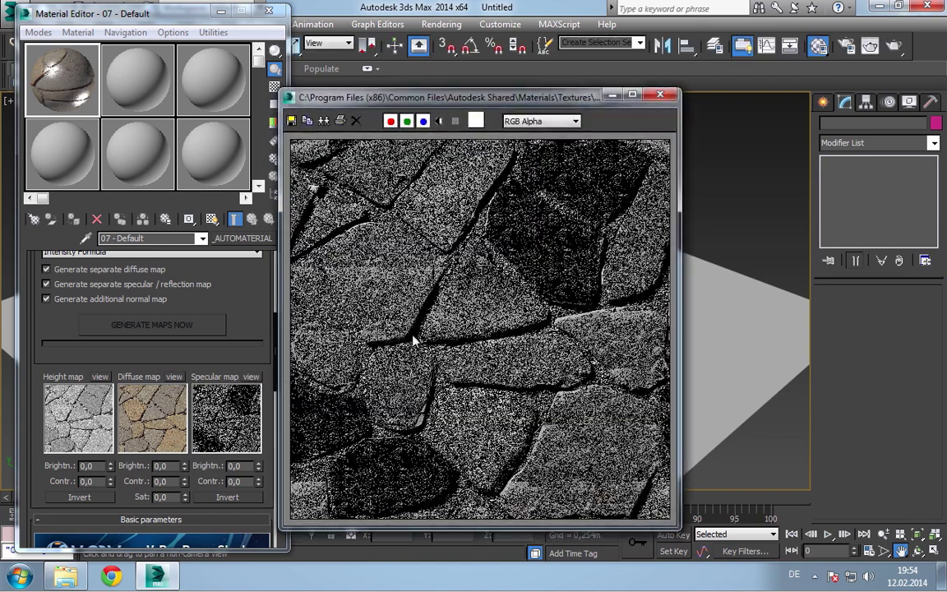
pyautogui.click(659, 95)
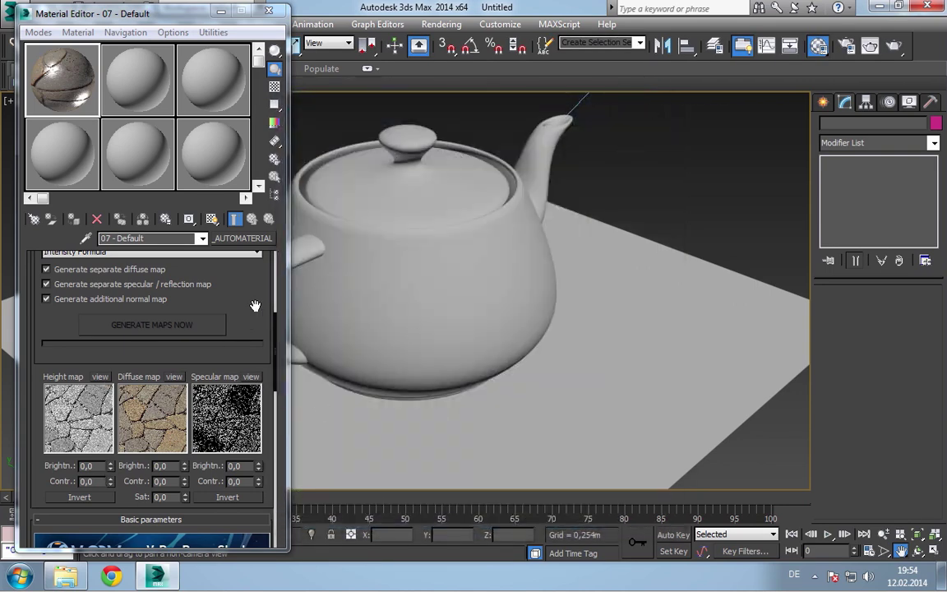
# Step: Open the magnified preview of the 07 - Default material sample beside the Material Editor and enlarge it
pyautogui.scroll(2, 256, 307)
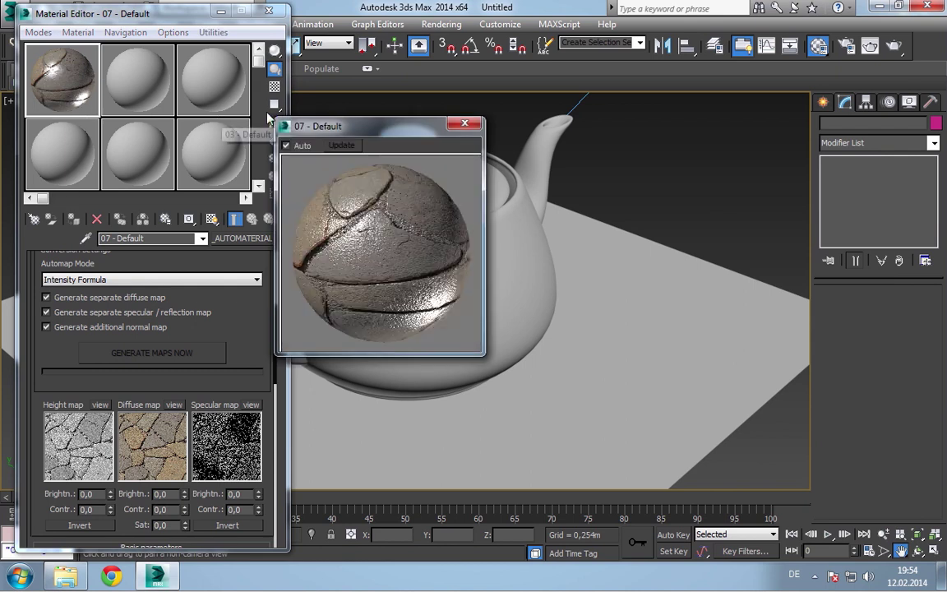
pyautogui.moveTo(314, 127); pyautogui.dragTo(332, 114)
pyautogui.moveTo(504, 344); pyautogui.dragTo(614, 457)
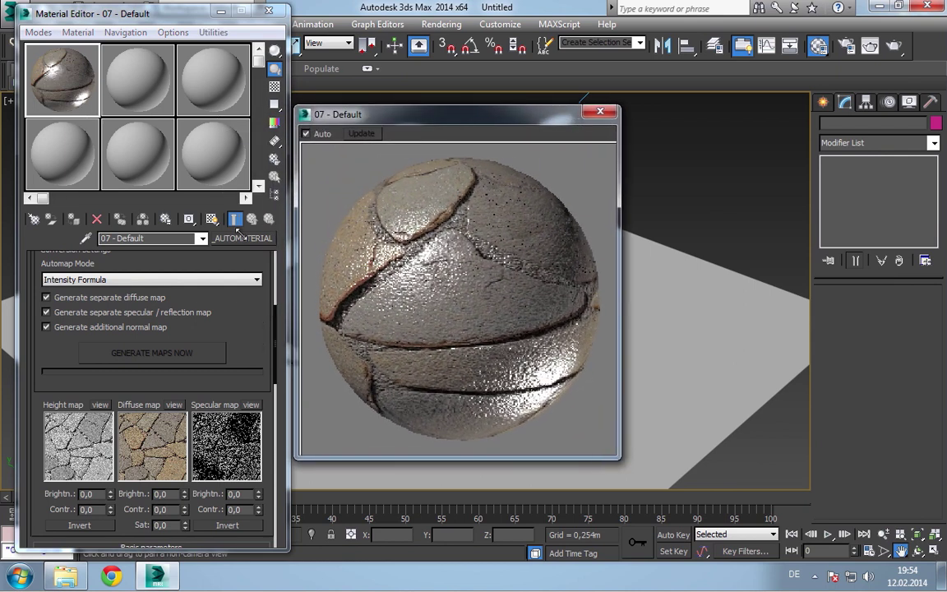
# Step: Examine the material's V-Ray basic parameters and expand its maps list to check the assigned map slots
pyautogui.scroll(-3, 249, 341)
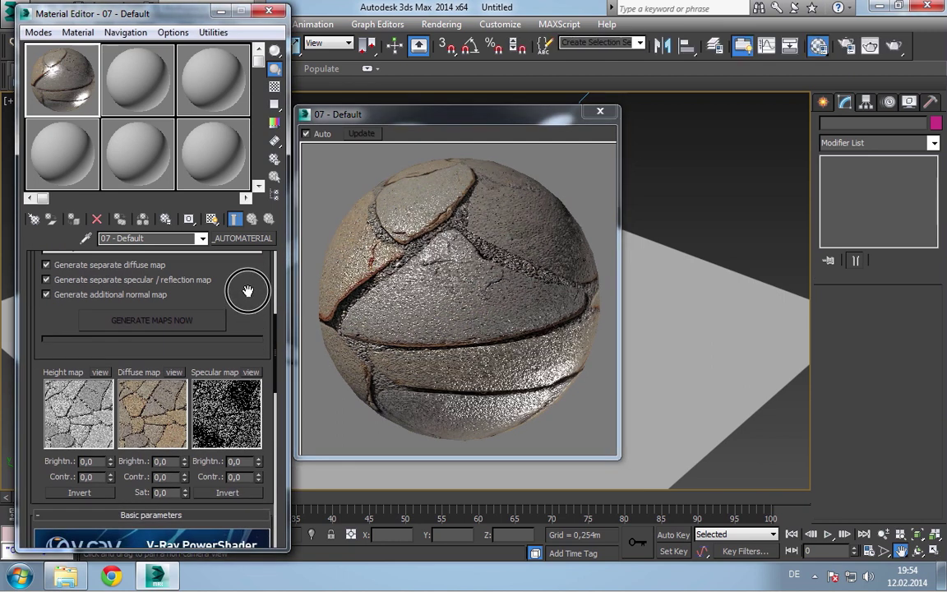
pyautogui.moveTo(211, 388); pyautogui.dragTo(210, 356)
pyautogui.moveTo(187, 496); pyautogui.dragTo(174, 328)
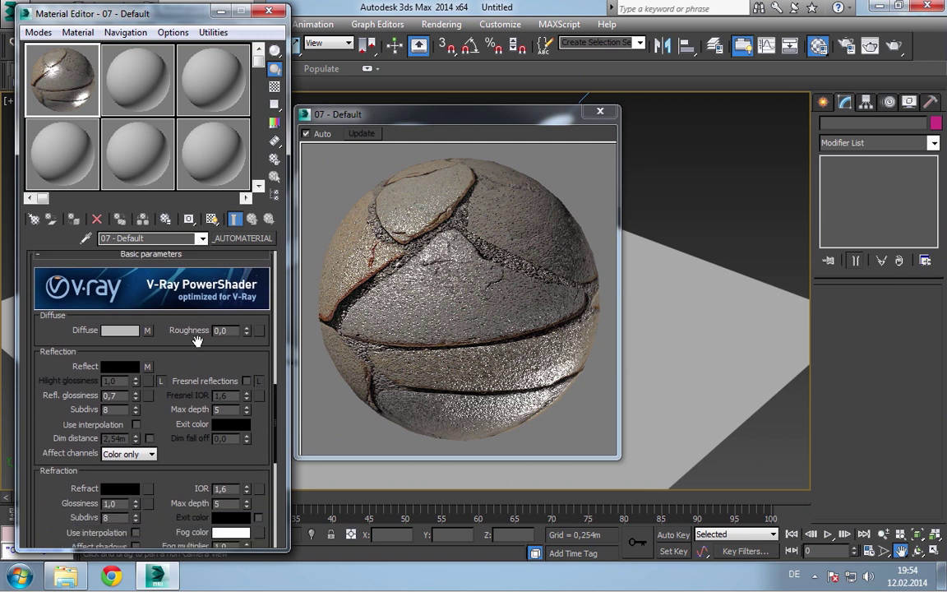
pyautogui.scroll(-5, 197, 349)
pyautogui.click(180, 510)
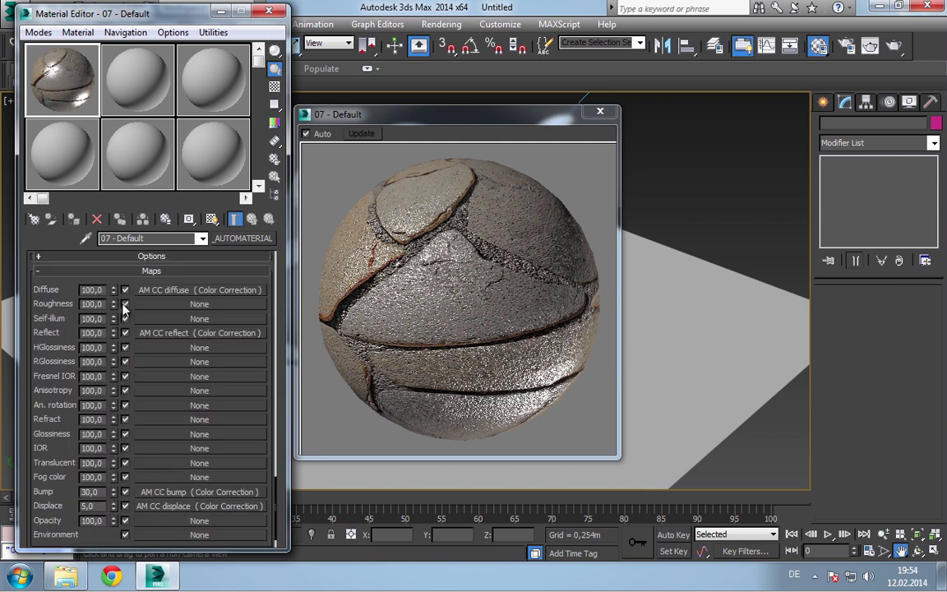
# Step: Set the specular map's contrast to 12,4 and its brightness to -9,3
pyautogui.scroll(-15, 89, 402)
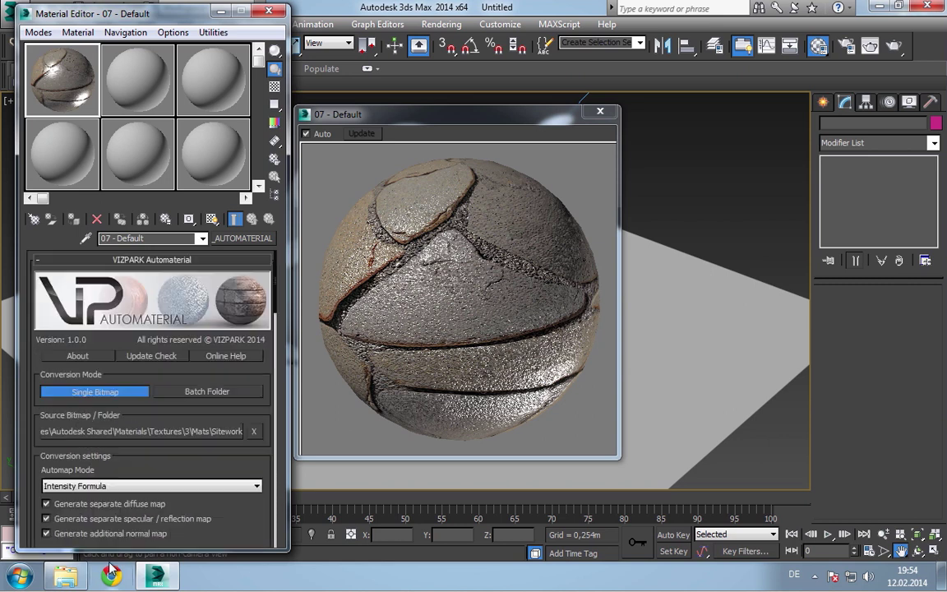
pyautogui.scroll(-2, 140, 518)
pyautogui.scroll(-2, 252, 518)
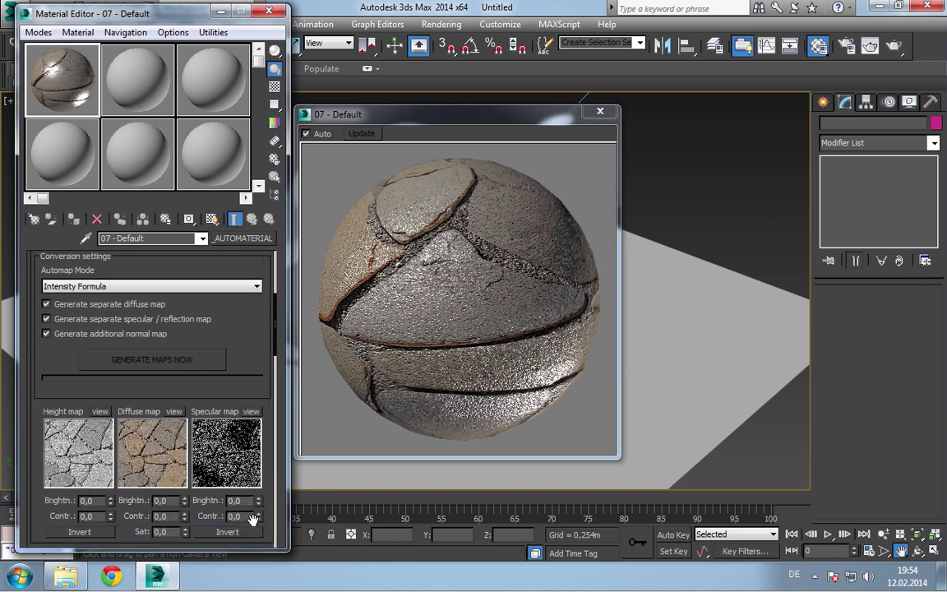
pyautogui.moveTo(260, 495); pyautogui.dragTo(264, 401)
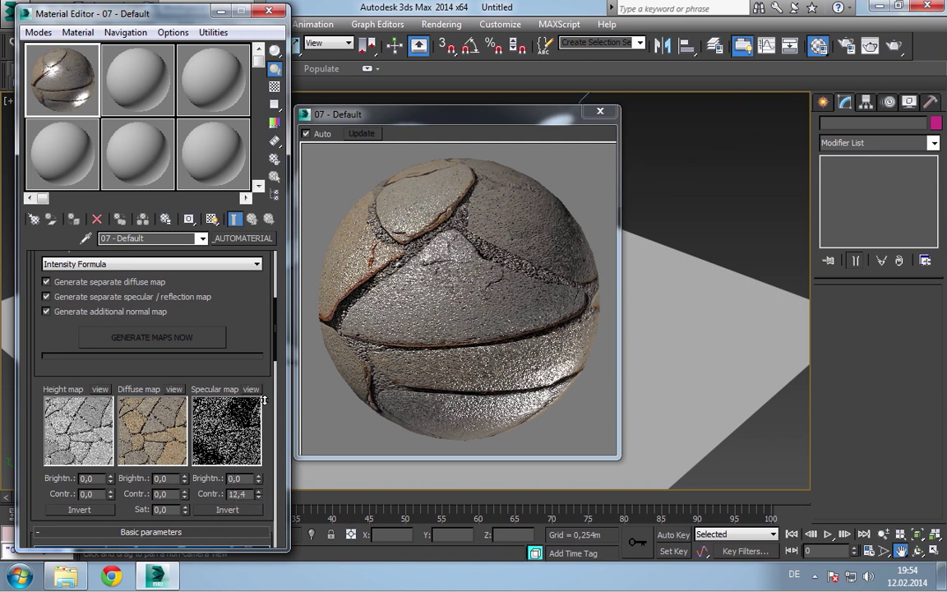
pyautogui.moveTo(259, 478); pyautogui.dragTo(259, 535)
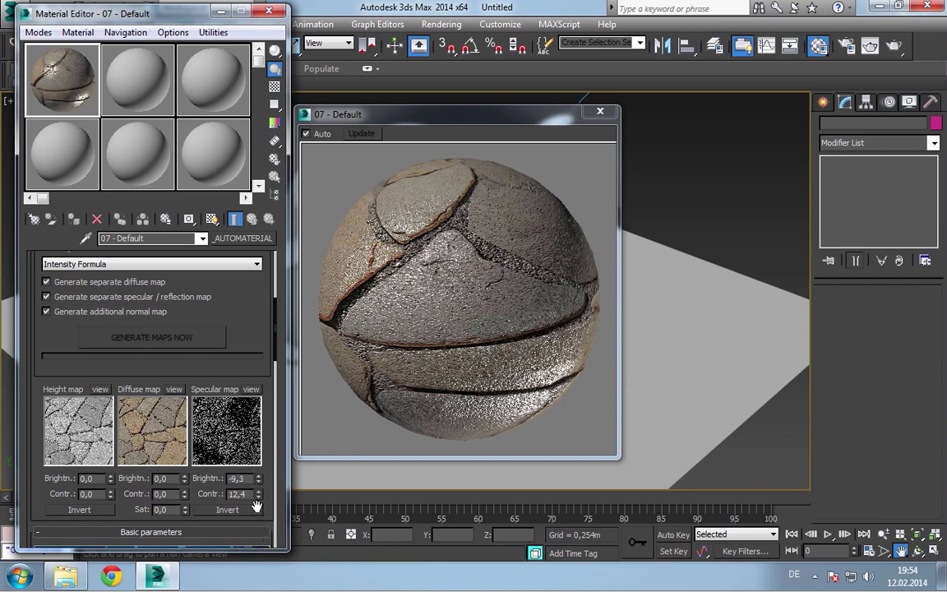
# Step: Lower the specular map's brightness to -50 and raise it back up to -36,6
pyautogui.doubleClick(237, 479)
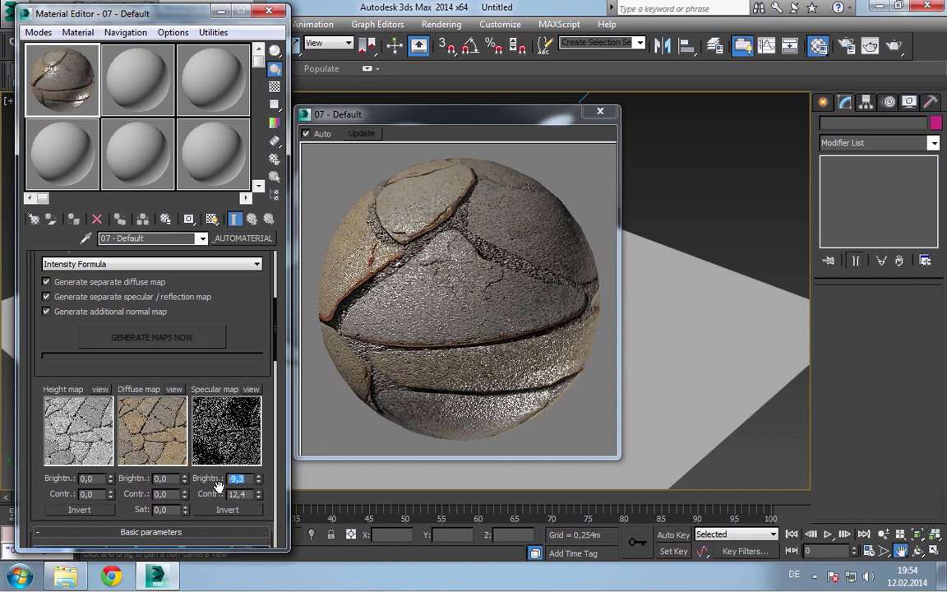
pyautogui.write('-50')
pyautogui.press('Return')
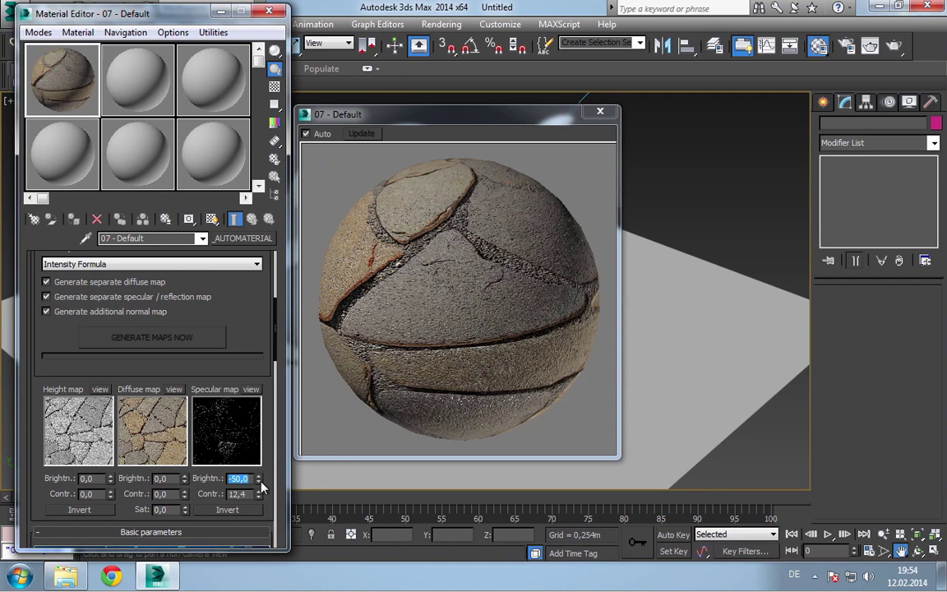
pyautogui.moveTo(259, 475); pyautogui.dragTo(262, 411)
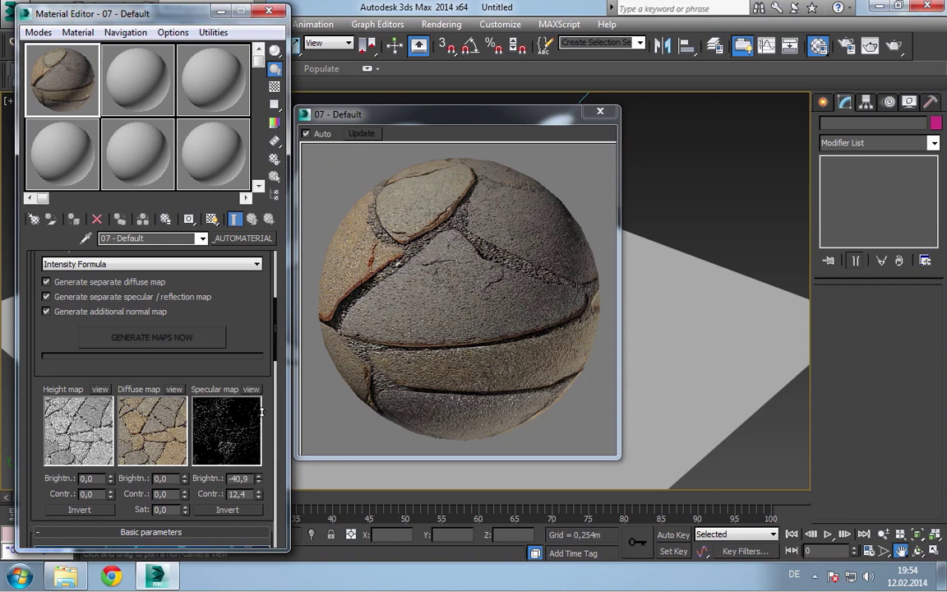
pyautogui.moveTo(258, 473); pyautogui.dragTo(259, 450)
# Step: Try inverting the height map, revert it, and set the height map's contrast to 50
pyautogui.click(91, 511)
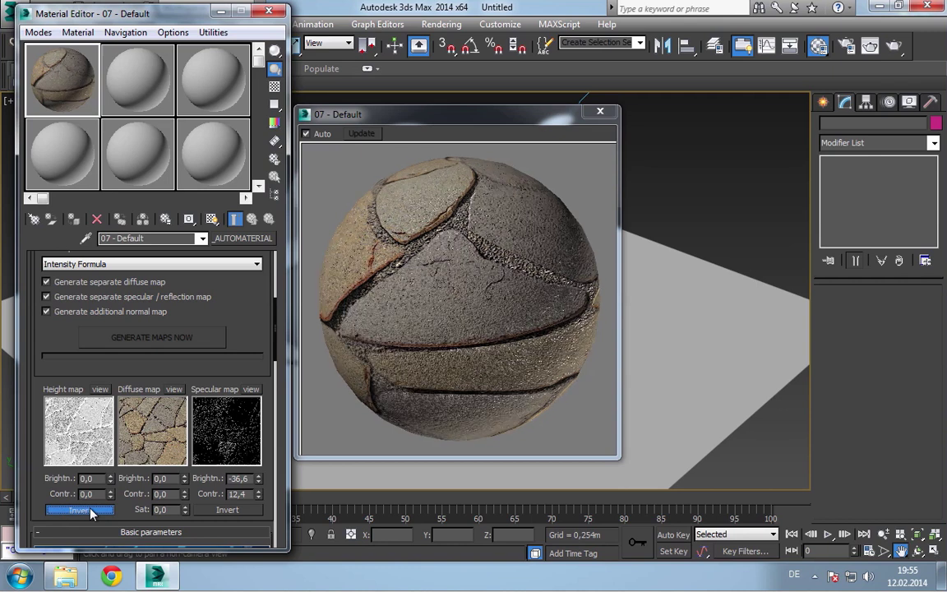
pyautogui.click(91, 511)
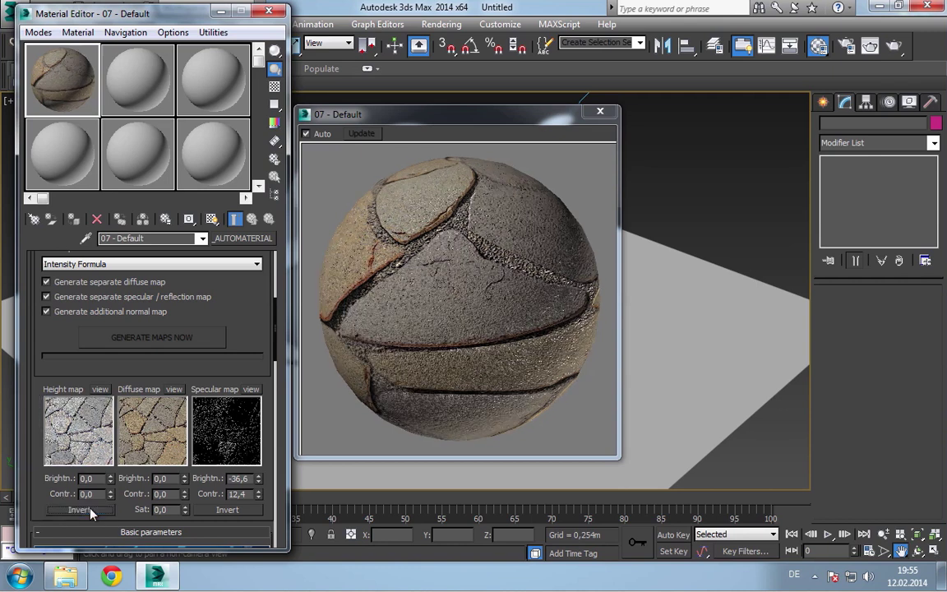
pyautogui.click(91, 495)
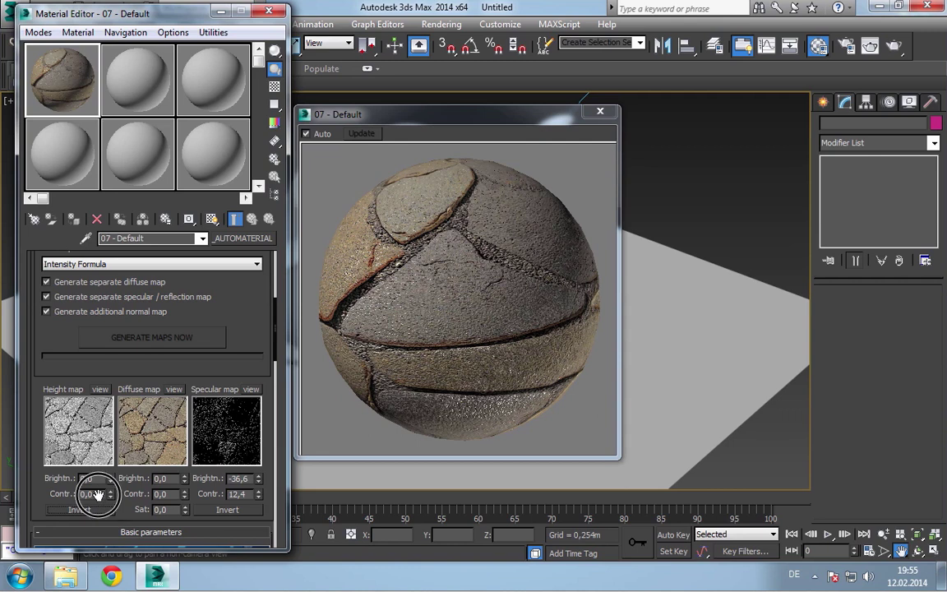
pyautogui.write('50')
pyautogui.press('Return')
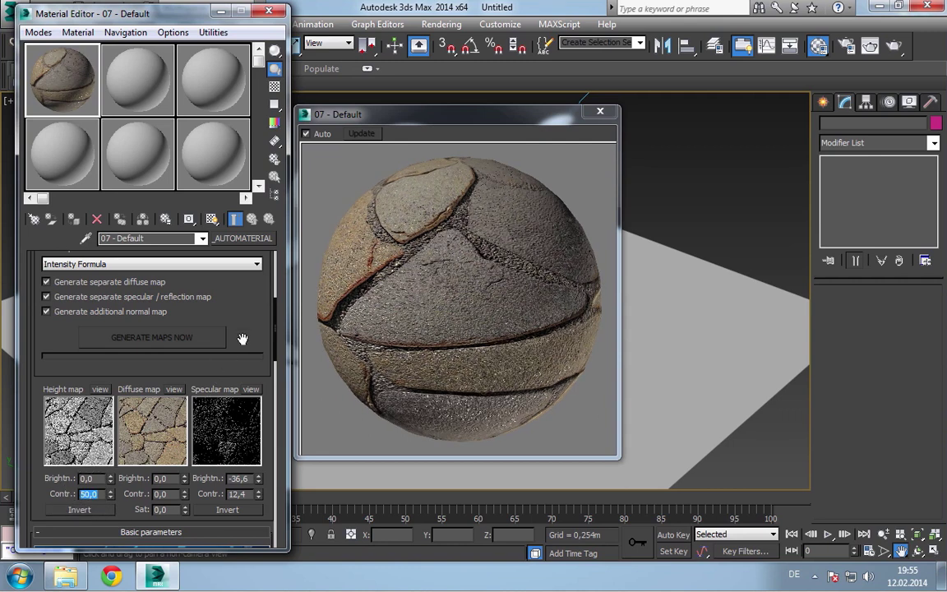
pyautogui.click(600, 111)
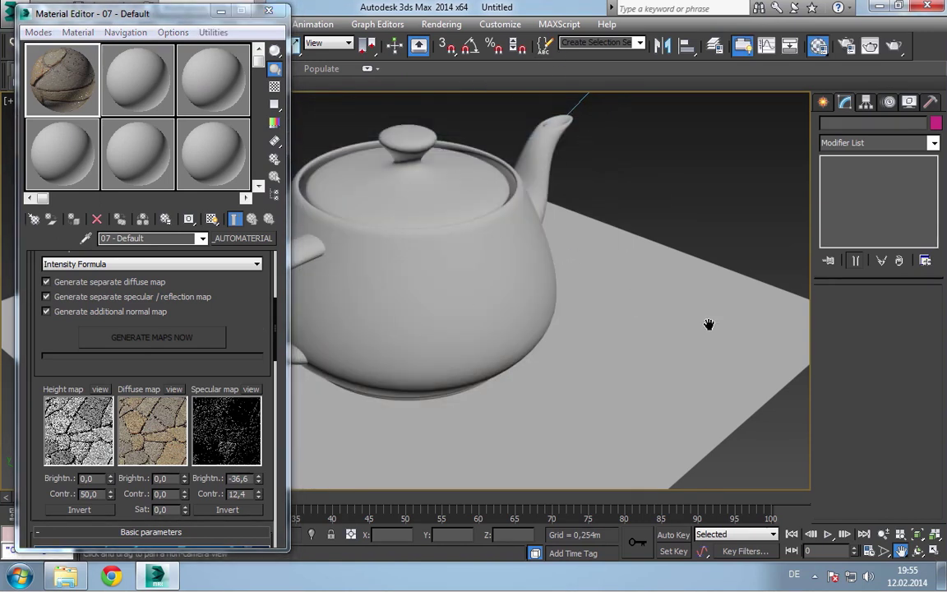
# Step: Assign the 07 - Default stone material to the ground plane under the teapot and render the scene with V-Ray
pyautogui.click(681, 324)
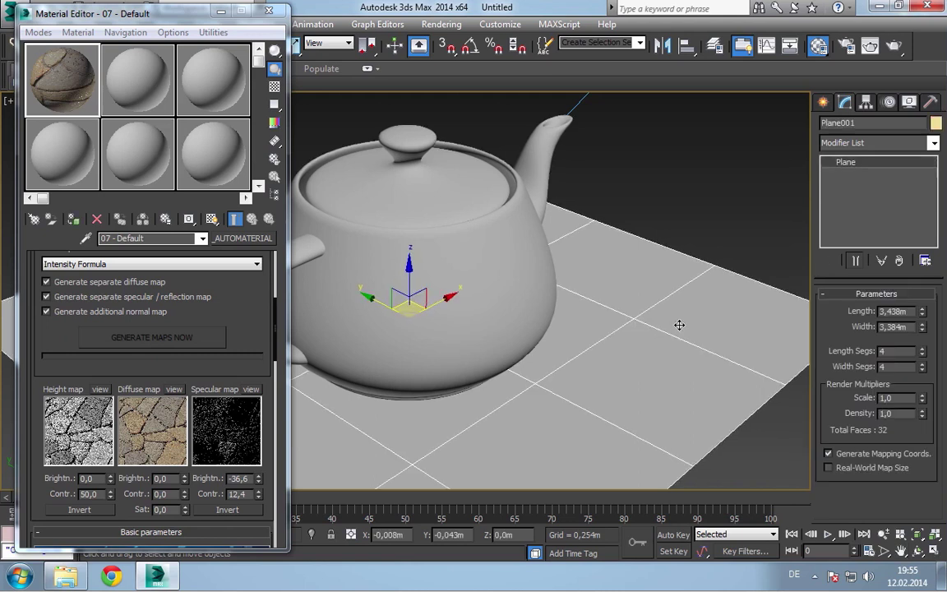
pyautogui.click(120, 219)
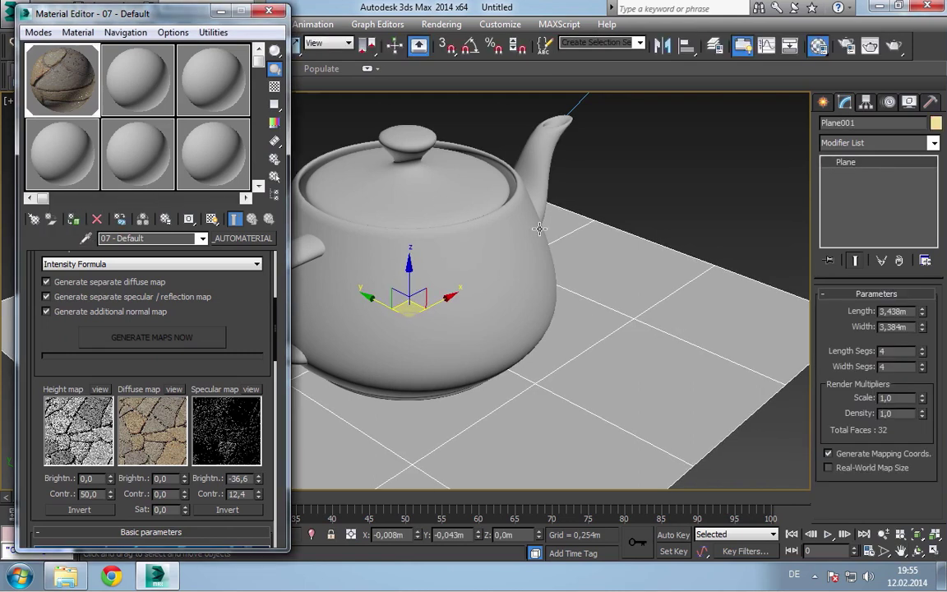
pyautogui.click(892, 47)
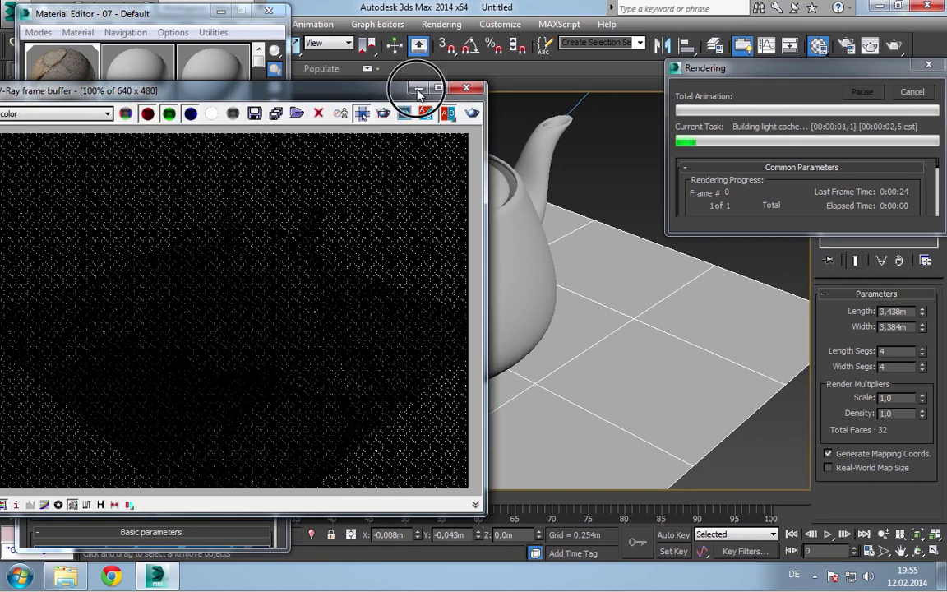
pyautogui.moveTo(414, 87); pyautogui.dragTo(558, 84)
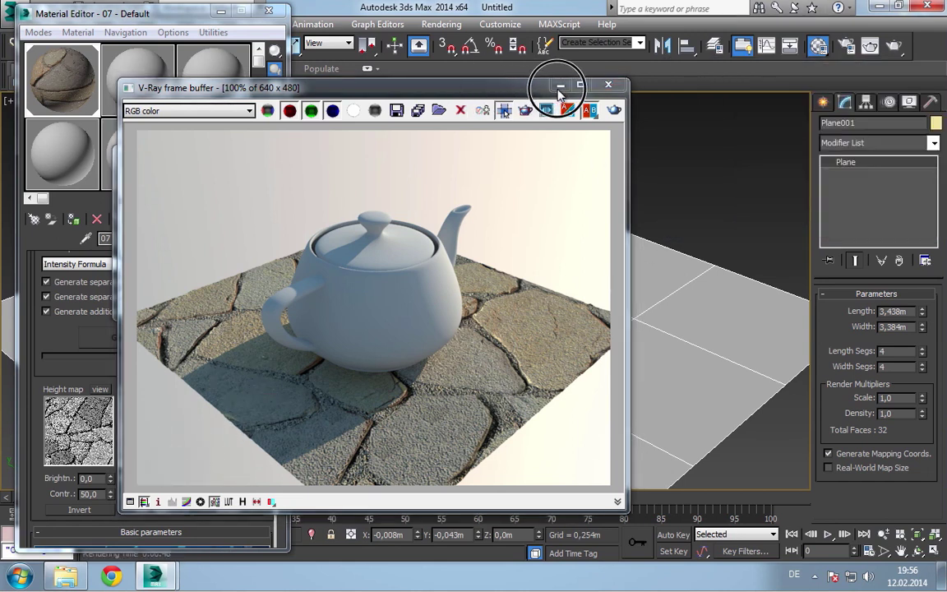
pyautogui.moveTo(426, 88); pyautogui.dragTo(581, 102)
pyautogui.click(223, 155)
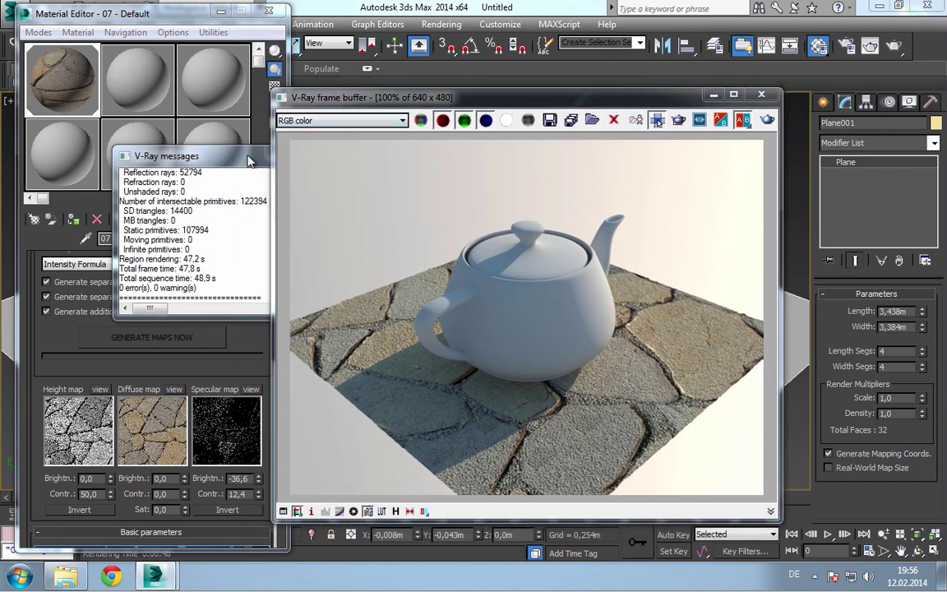
pyautogui.click(324, 154)
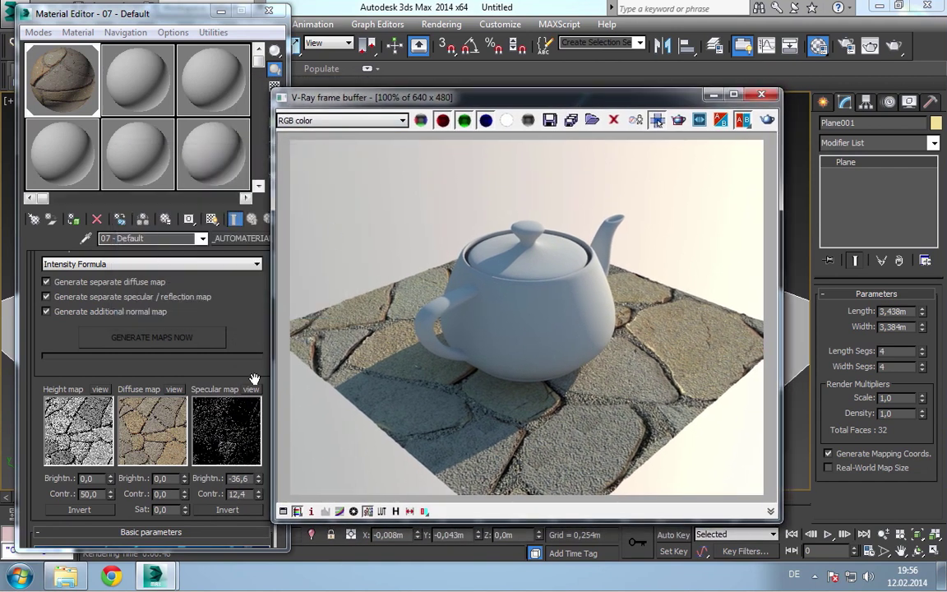
# Step: Change the second sample material, 08 - Default, to the VIZPARK Automaterial type
pyautogui.moveTo(254, 313); pyautogui.dragTo(254, 373)
pyautogui.scroll(5, 254, 374)
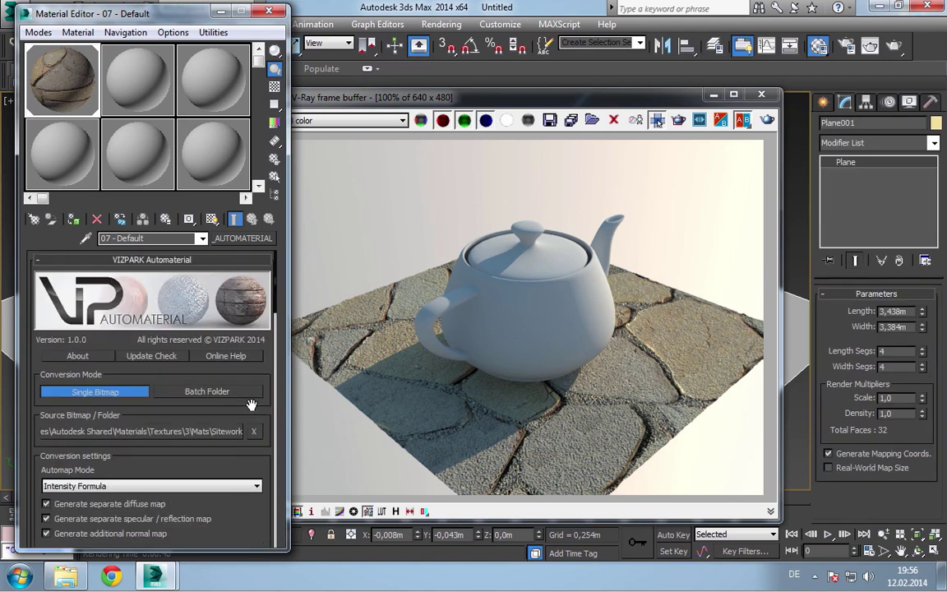
pyautogui.moveTo(251, 458); pyautogui.dragTo(254, 408)
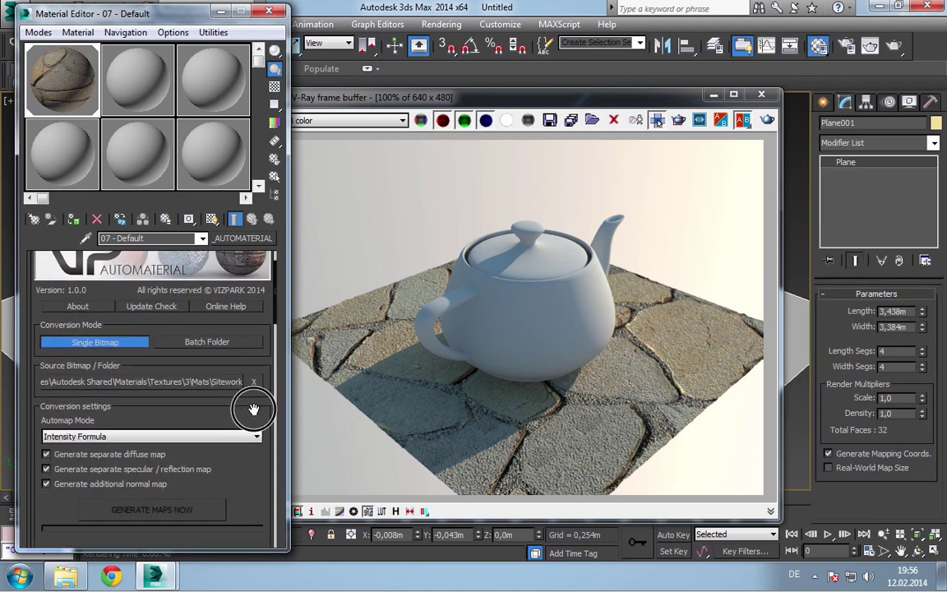
pyautogui.click(130, 78)
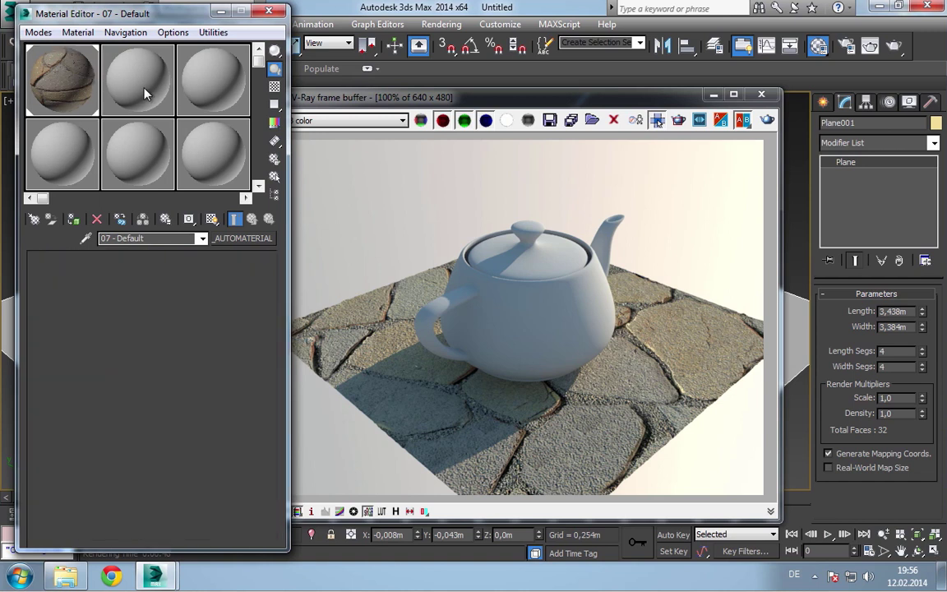
pyautogui.click(242, 238)
pyautogui.doubleClick(378, 380)
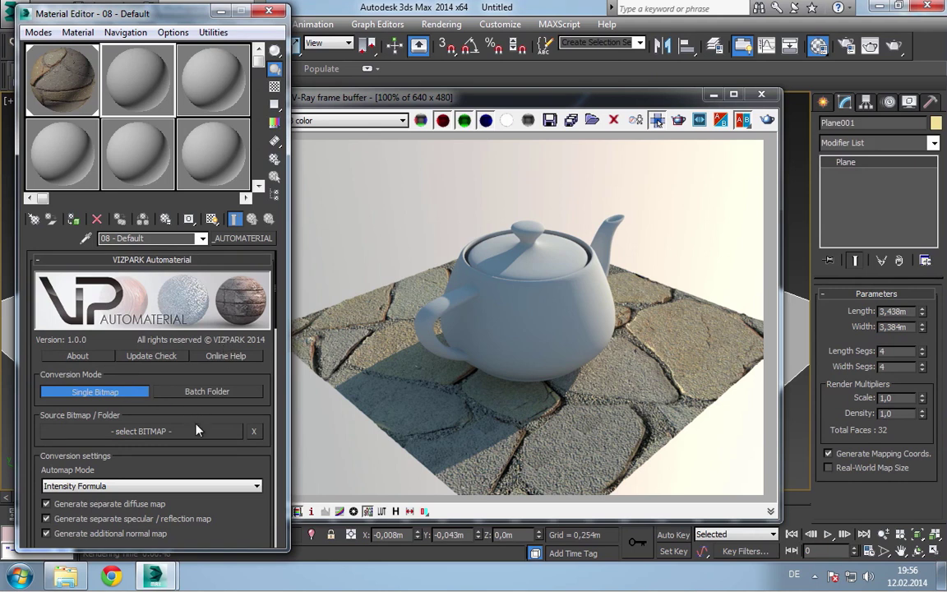
# Step: Load Medrust3.png from the Mats texture folder as the source bitmap of the 08 - Default material
pyautogui.click(194, 432)
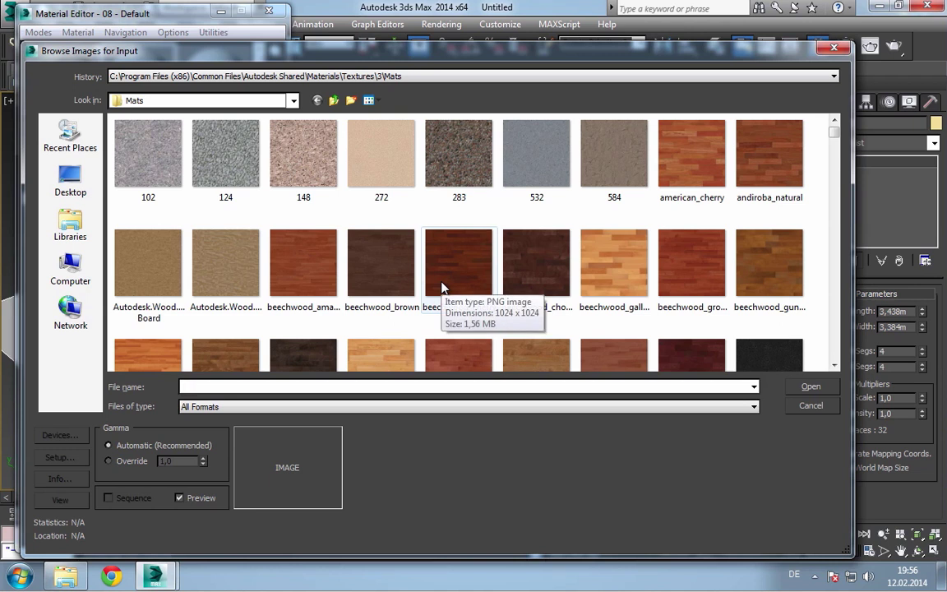
pyautogui.write('med')
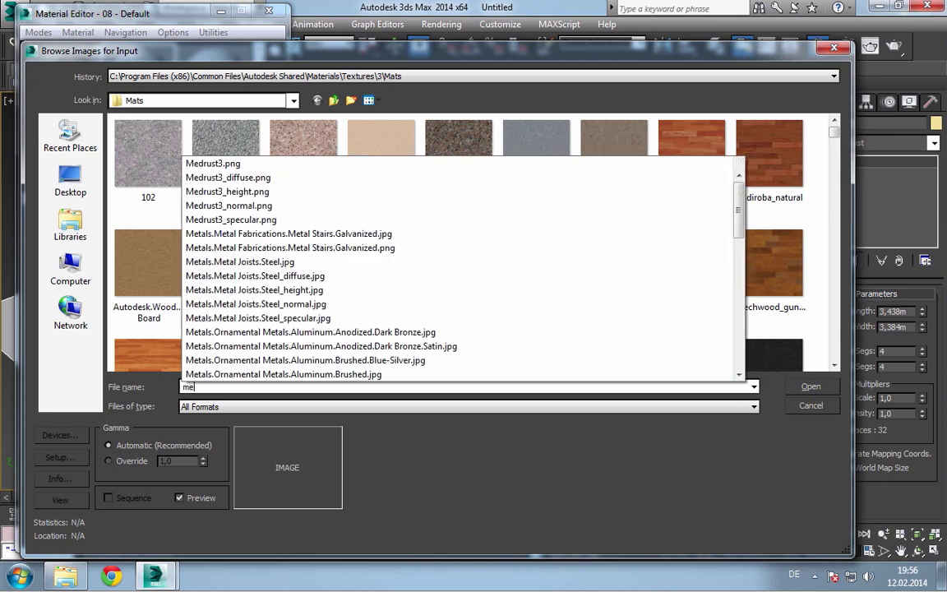
pyautogui.press('Down')
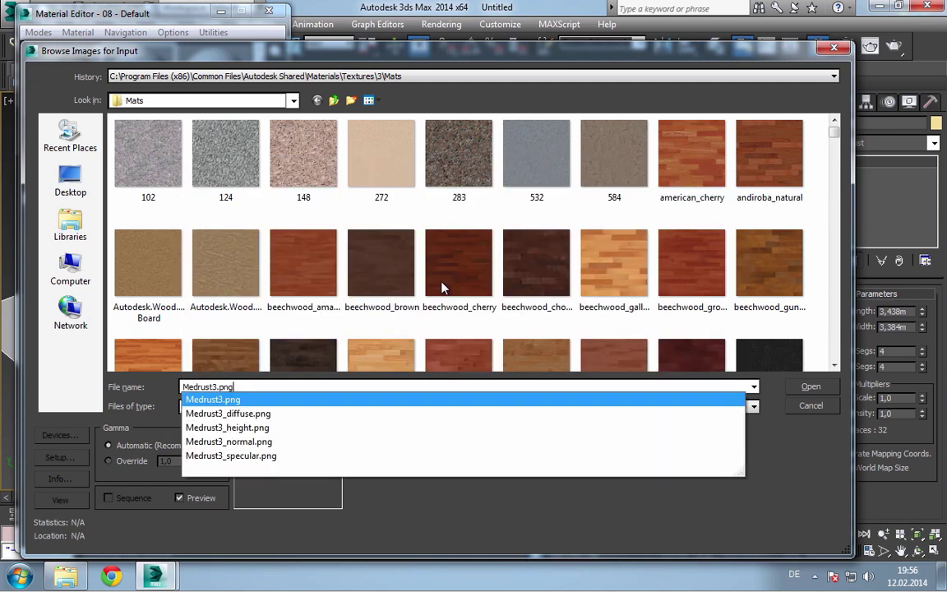
pyautogui.press('Return')
pyautogui.press('Return')
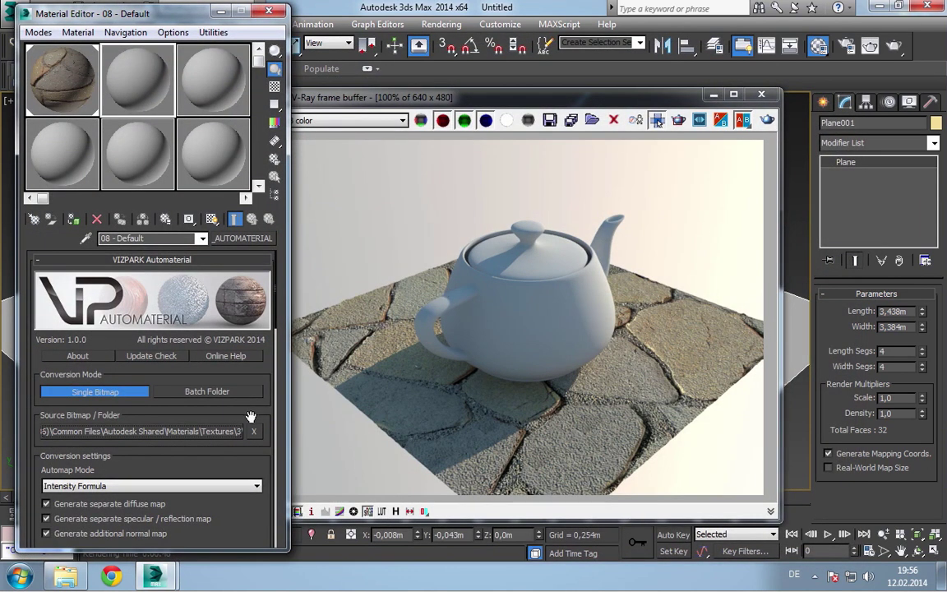
# Step: Set the Automap Mode to Global contrast optimizer and generate the diffuse, specular, height and normal maps
pyautogui.moveTo(212, 472); pyautogui.dragTo(204, 380)
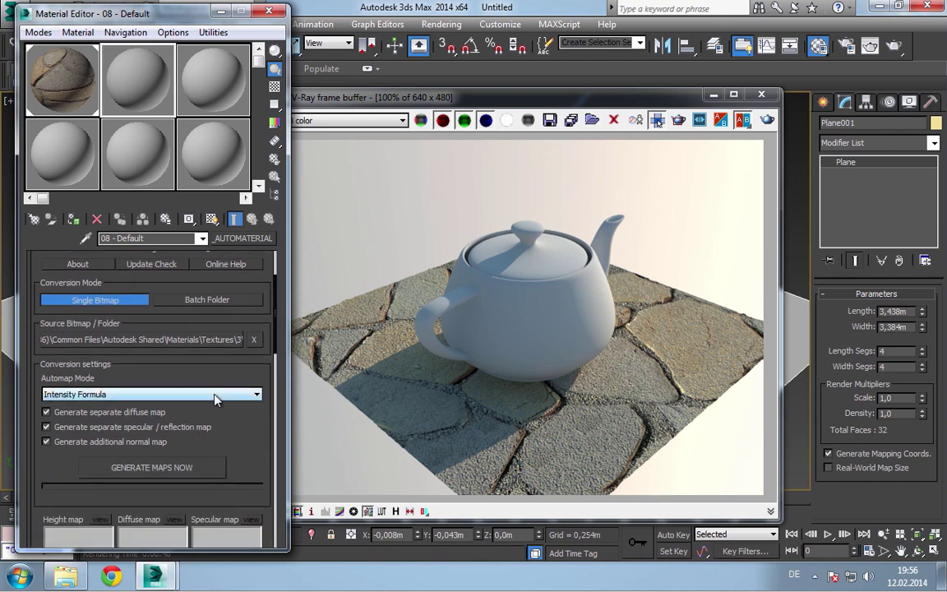
pyautogui.click(215, 396)
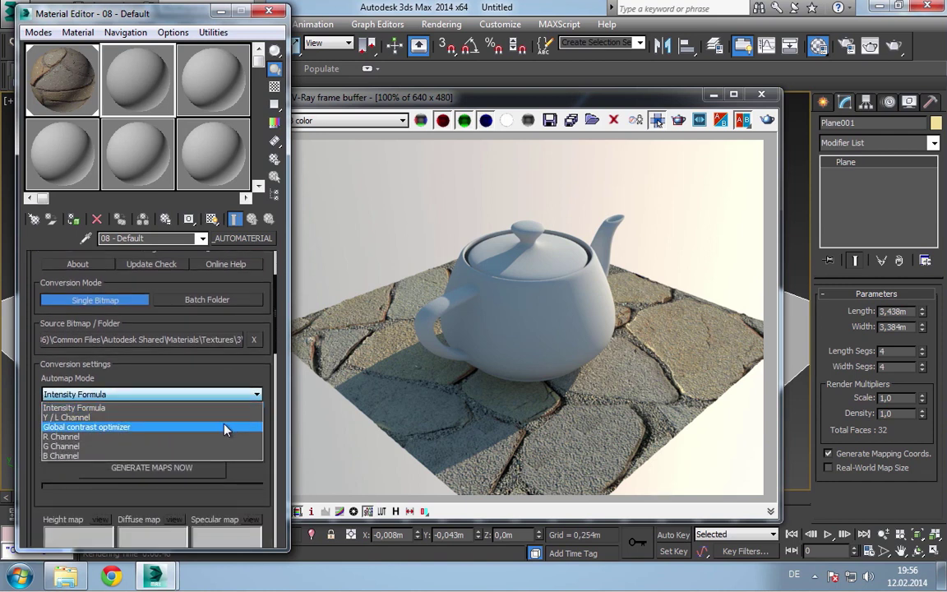
pyautogui.click(227, 427)
pyautogui.scroll(-2, 254, 374)
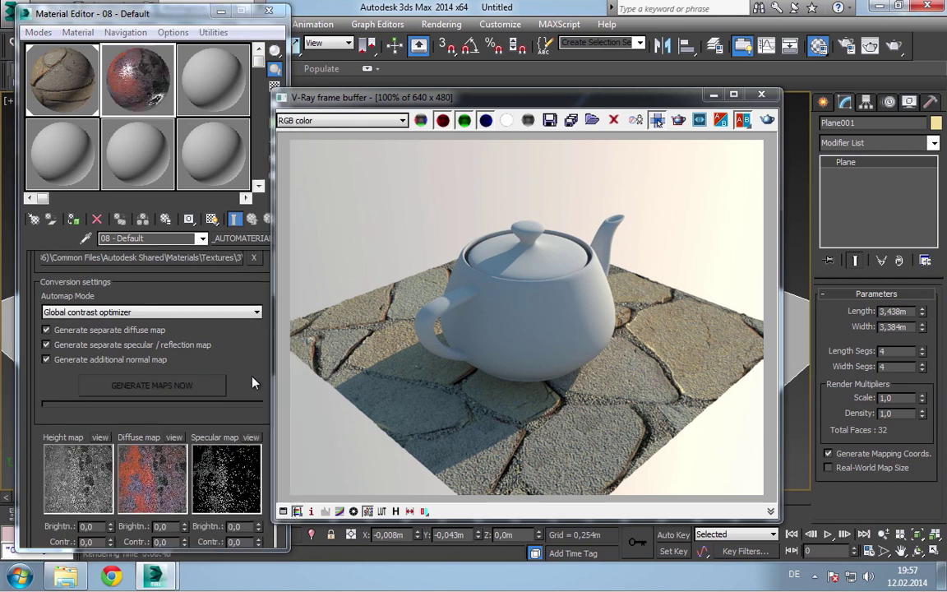
# Step: Review the generated rust maps and open the magnified 08 - Default sample preview beside the Material Editor
pyautogui.moveTo(254, 373); pyautogui.dragTo(253, 321)
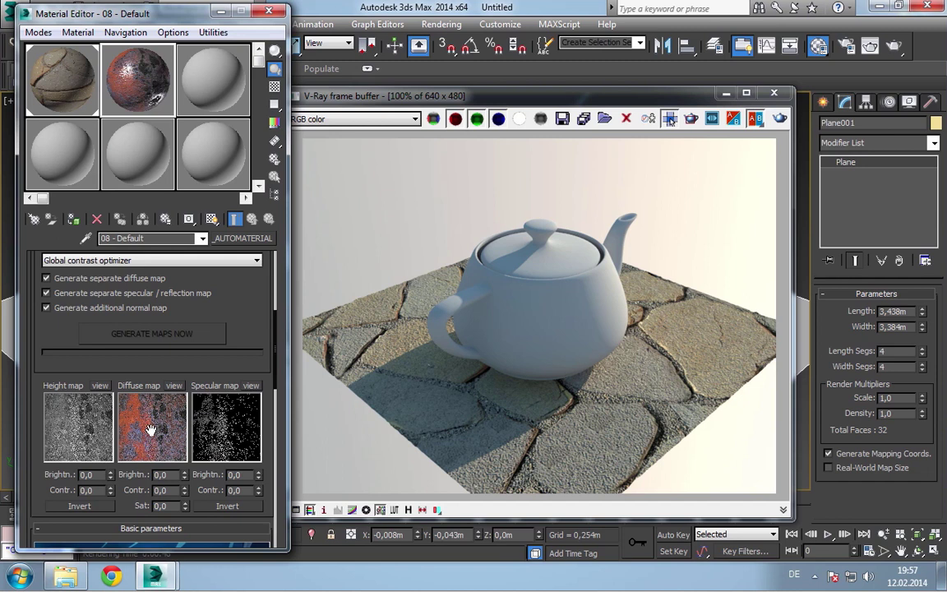
pyautogui.moveTo(235, 314); pyautogui.dragTo(248, 386)
pyautogui.doubleClick(145, 59)
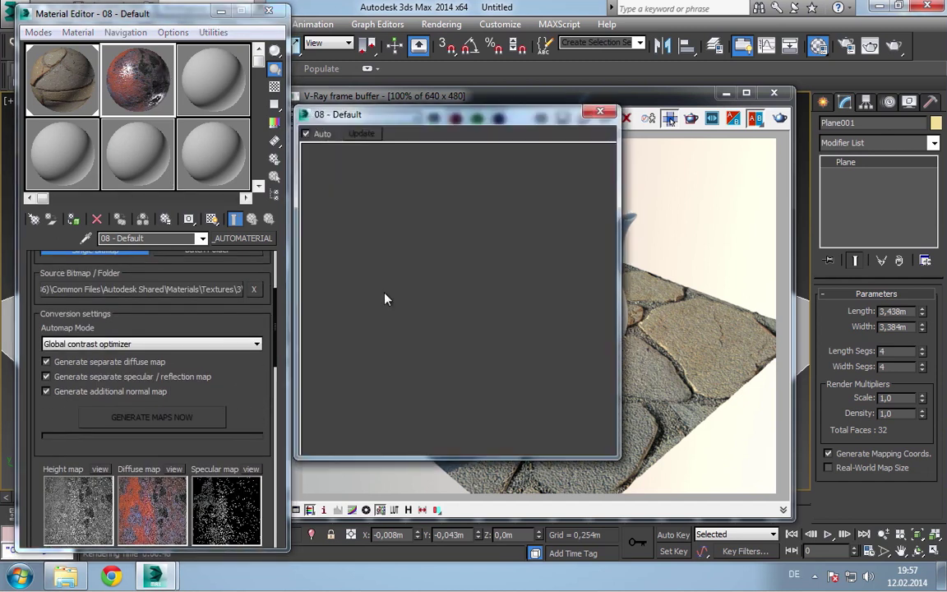
pyautogui.moveTo(395, 119); pyautogui.dragTo(463, 114)
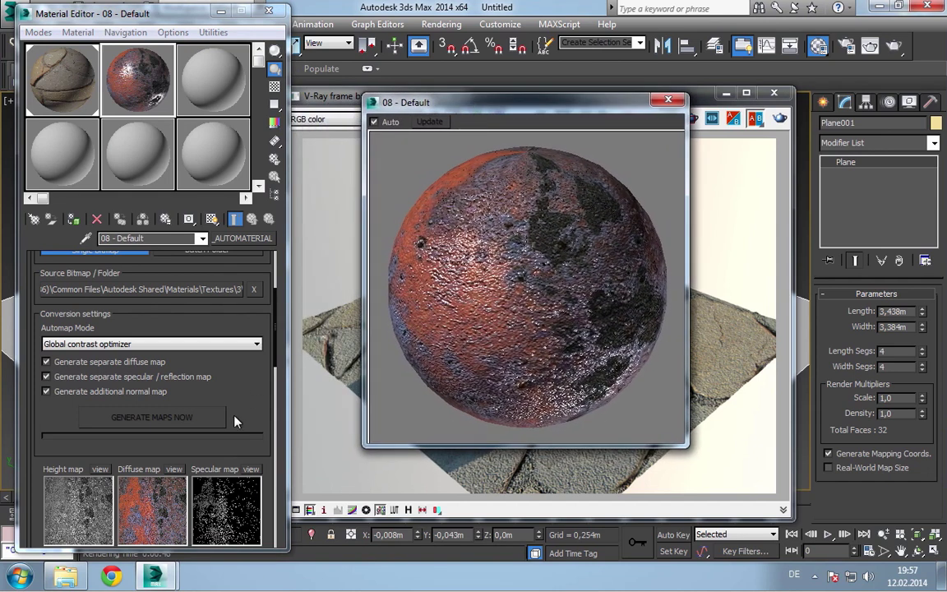
# Step: Set the rust material's specular map contrast to 50, and try inverting that map before reverting the inversion
pyautogui.moveTo(245, 412); pyautogui.dragTo(256, 321)
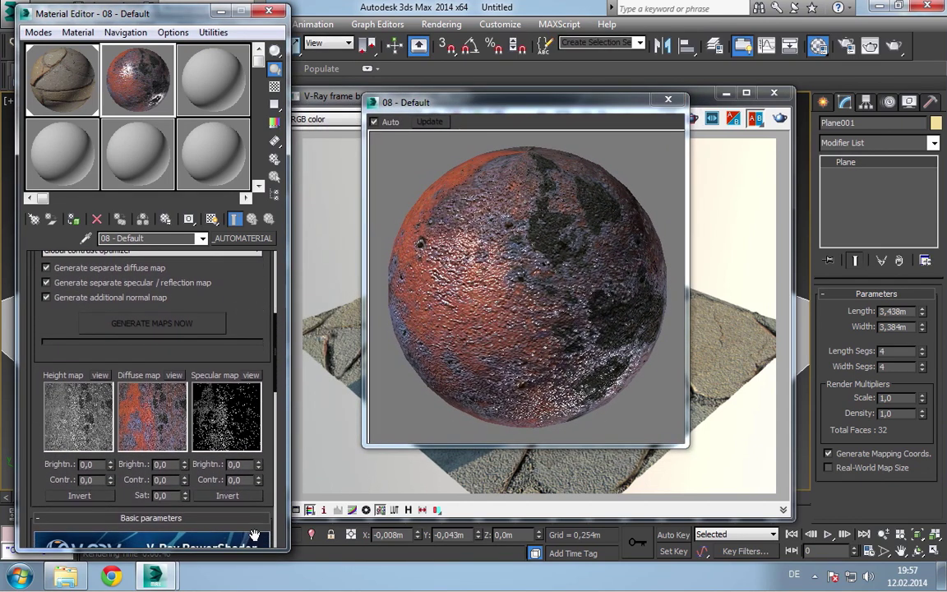
pyautogui.doubleClick(243, 481)
pyautogui.write('50')
pyautogui.press('Return')
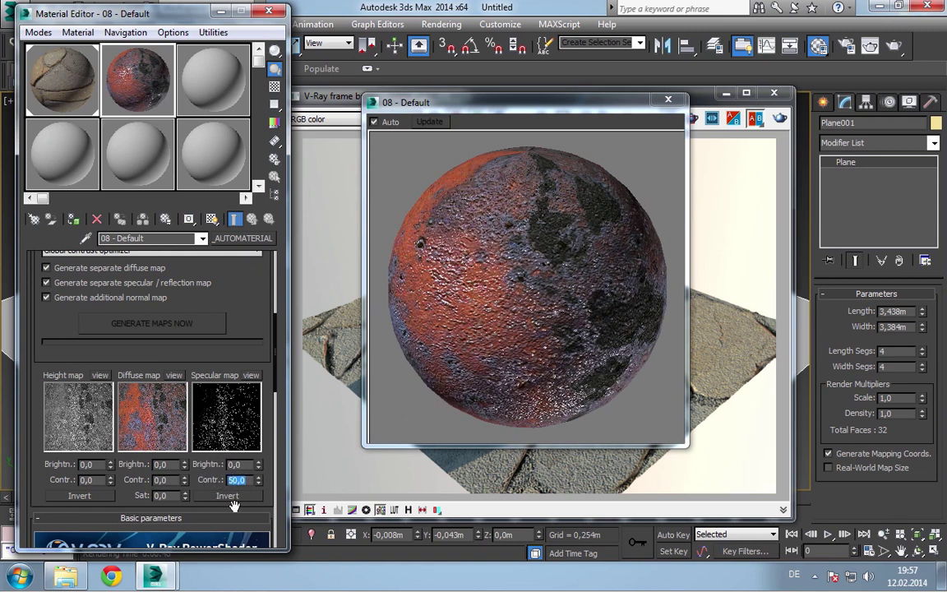
pyautogui.click(244, 497)
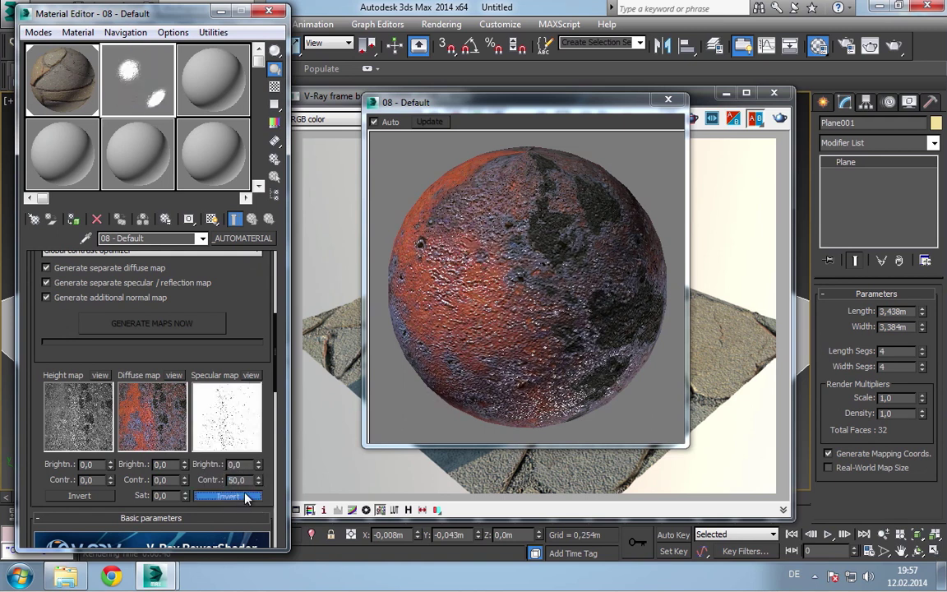
pyautogui.click(245, 496)
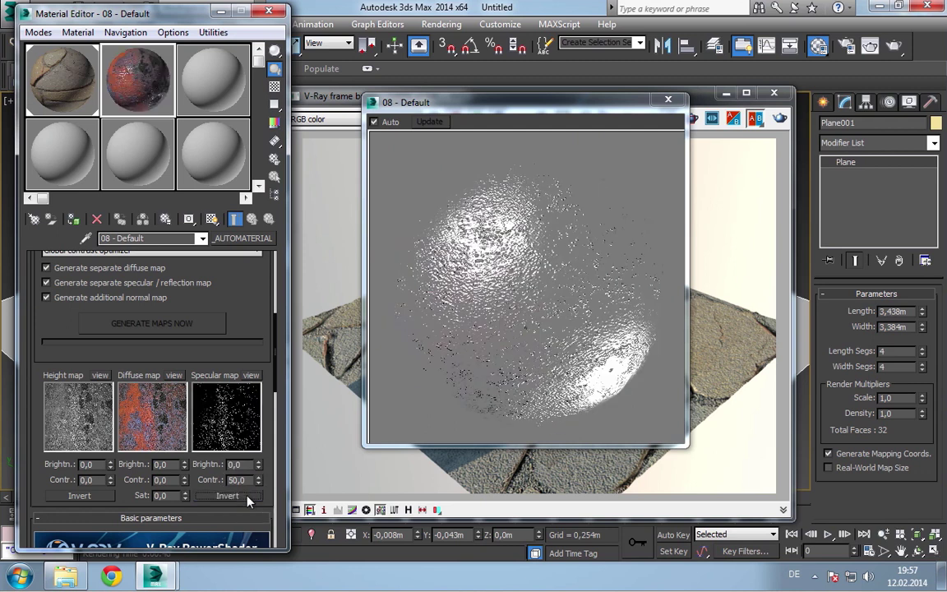
# Step: Set the diffuse map's saturation to -20 and the height map's contrast to -20, finishing with the magnified preview closed
pyautogui.doubleClick(173, 496)
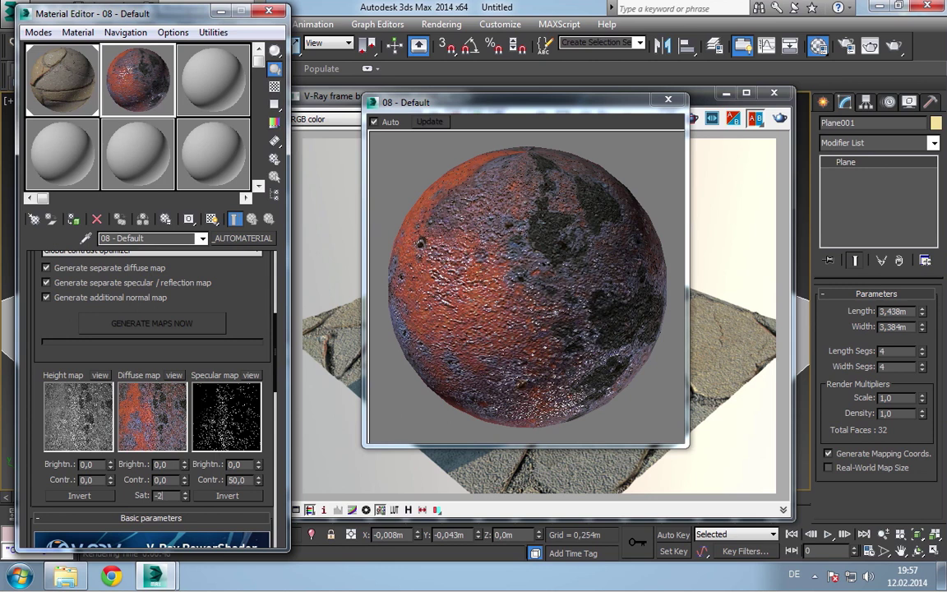
pyautogui.doubleClick(86, 481)
pyautogui.write('0')
pyautogui.press('Return')
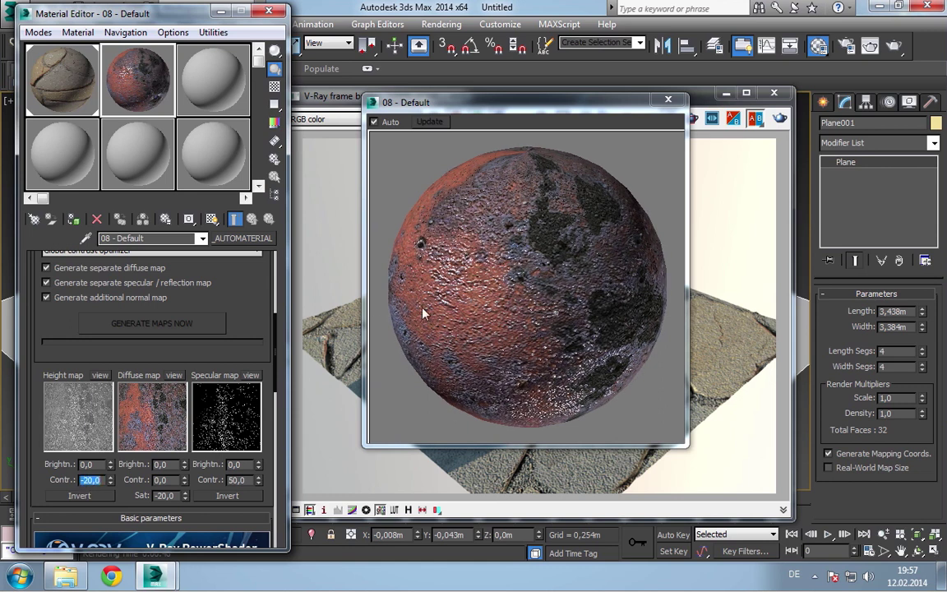
pyautogui.click(667, 100)
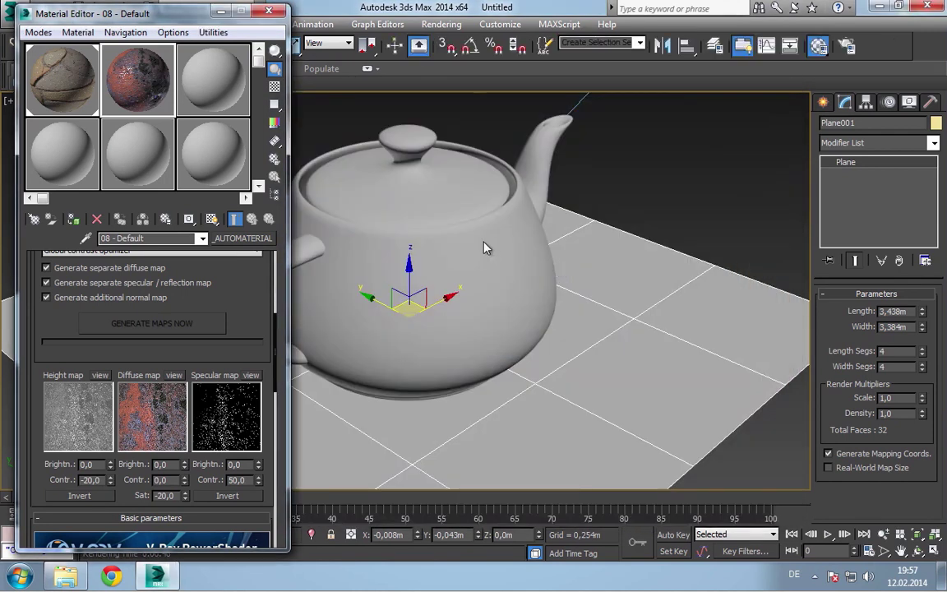
# Step: Assign the rust material to the teapot and test-render the scene in V-Ray, stopping the render before completion
pyautogui.click(483, 240)
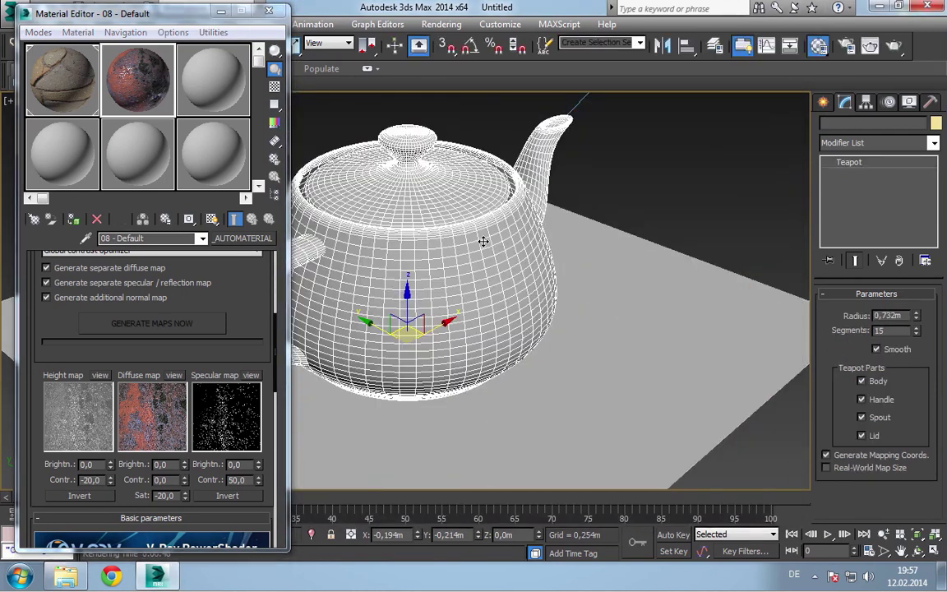
pyautogui.click(72, 218)
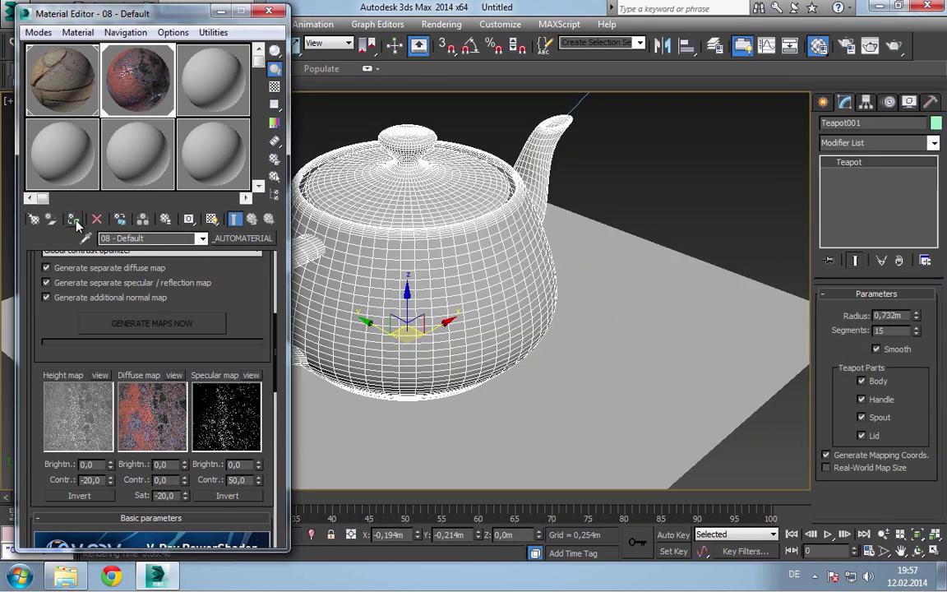
pyautogui.click(897, 48)
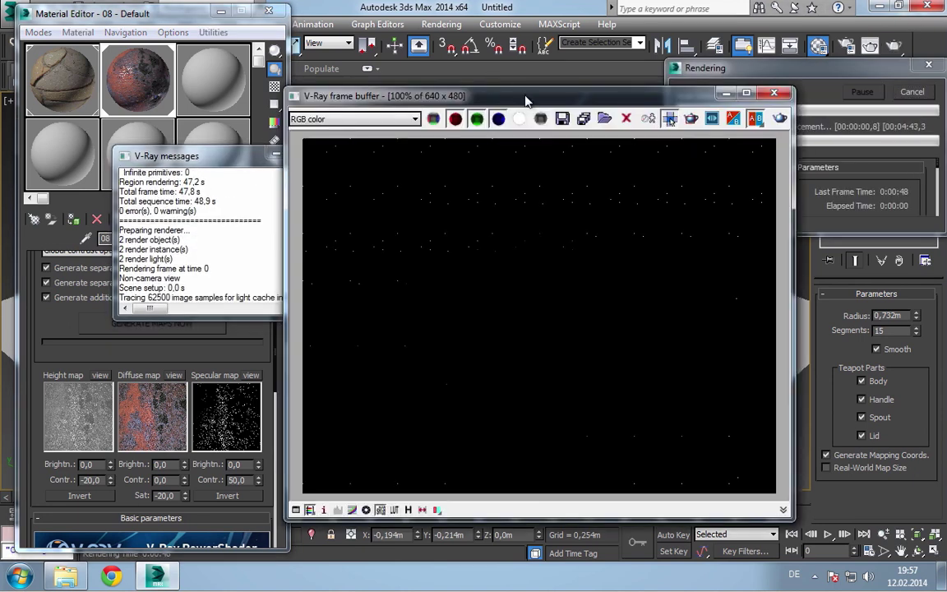
pyautogui.moveTo(527, 101); pyautogui.dragTo(483, 81)
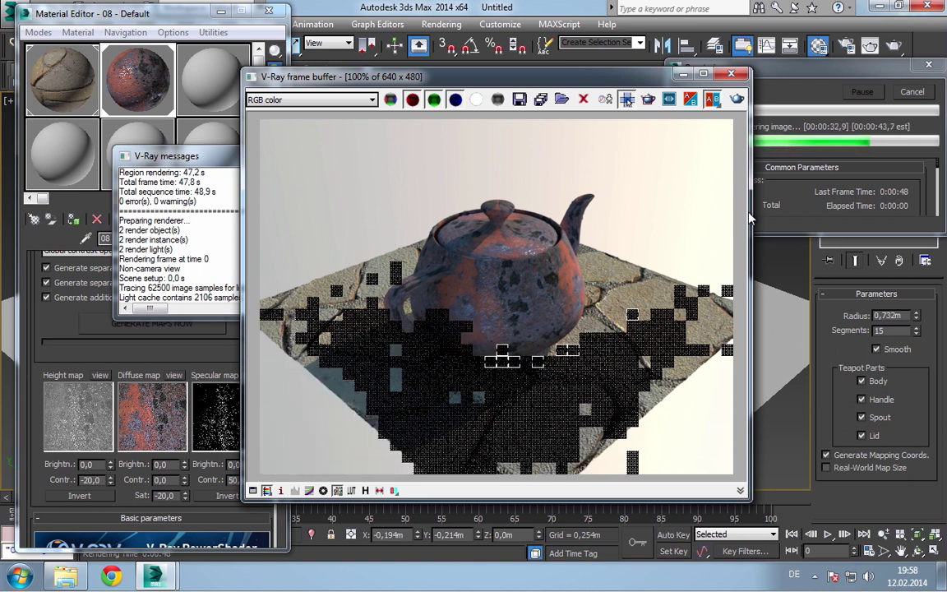
pyautogui.click(900, 97)
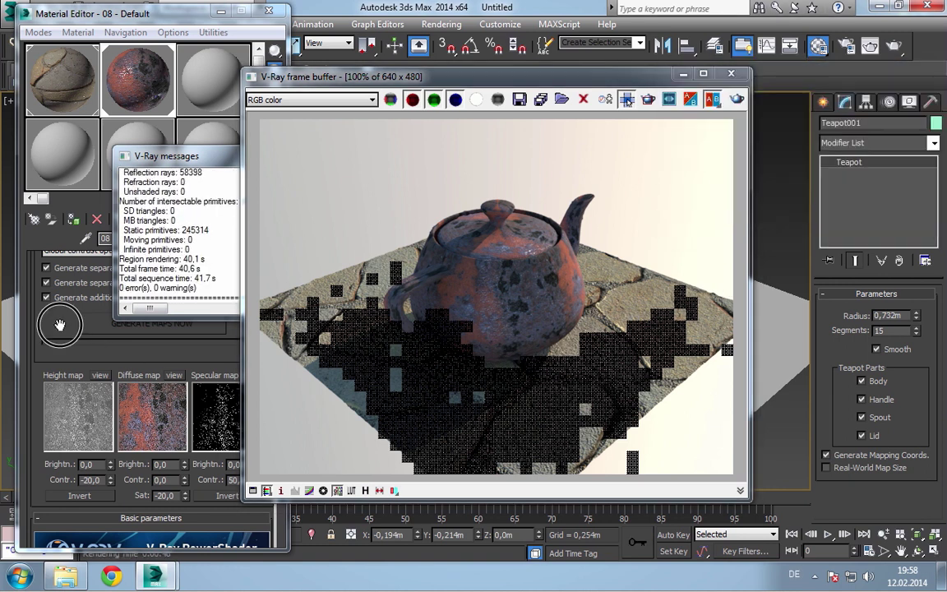
# Step: Examine the rust material's Maps assignments, following the diffuse map through its Color Correction and channel select to the Automap Source settings
pyautogui.moveTo(82, 279); pyautogui.dragTo(75, 179)
pyautogui.scroll(-1, 175, 352)
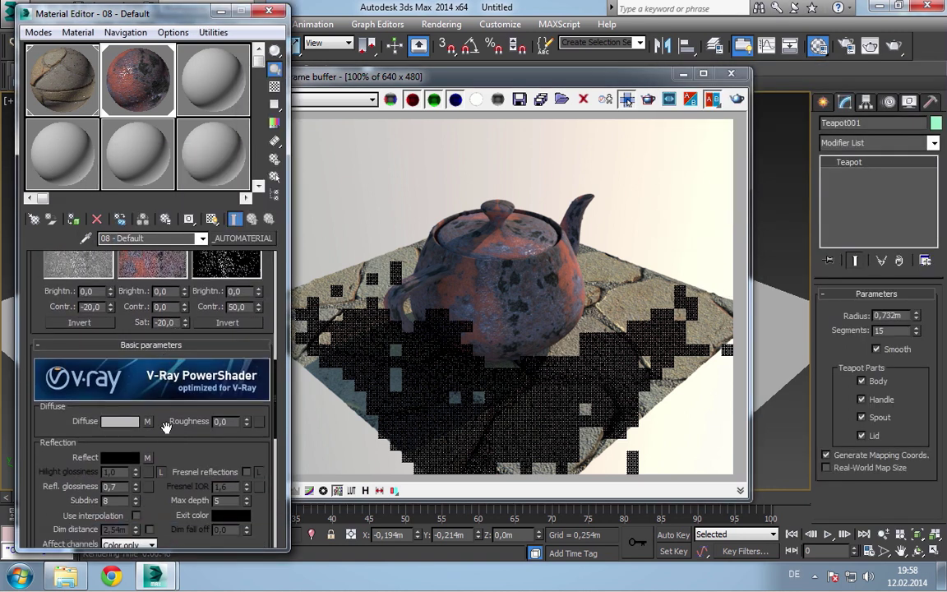
pyautogui.scroll(-12, 168, 349)
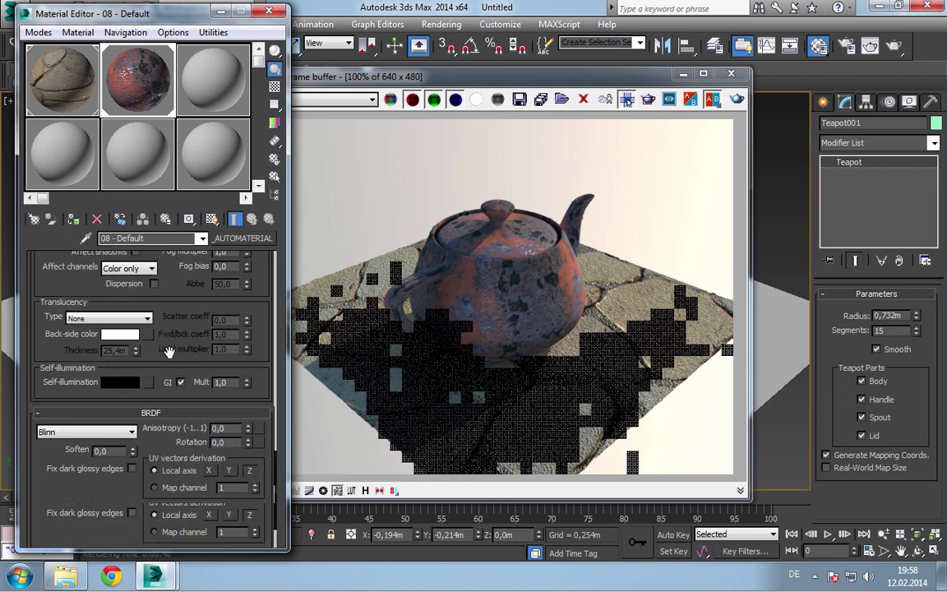
pyautogui.scroll(-1, 168, 352)
pyautogui.click(142, 510)
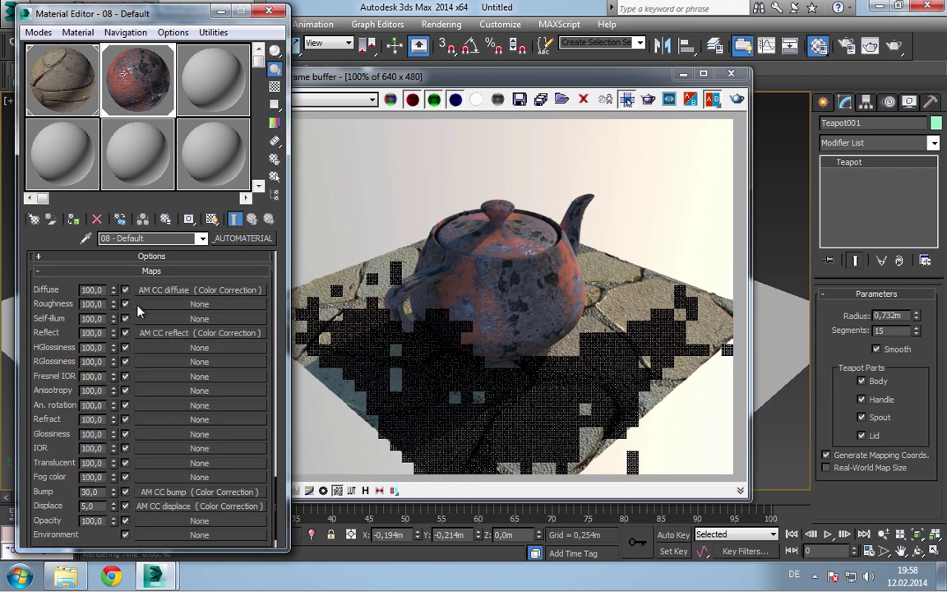
pyautogui.click(176, 291)
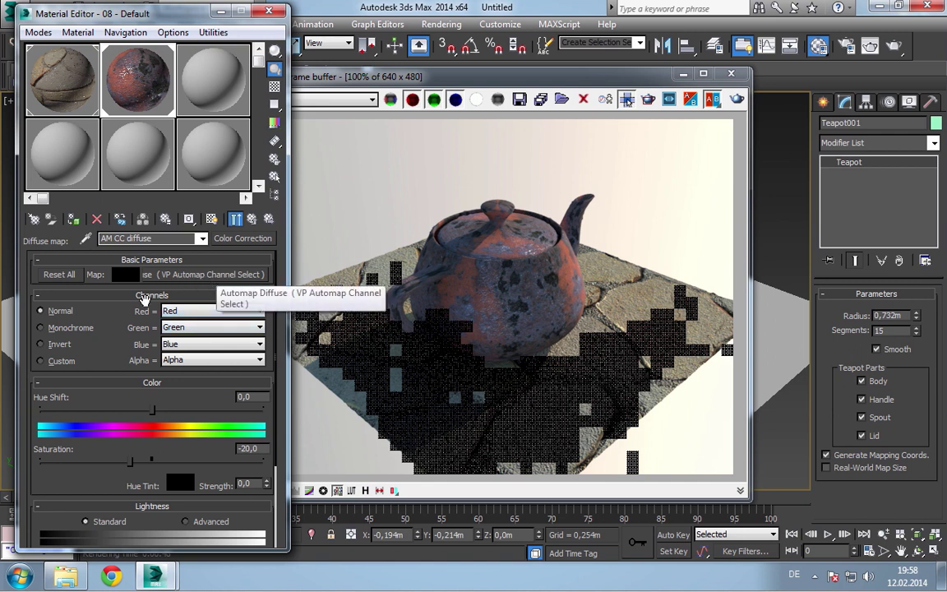
pyautogui.click(190, 275)
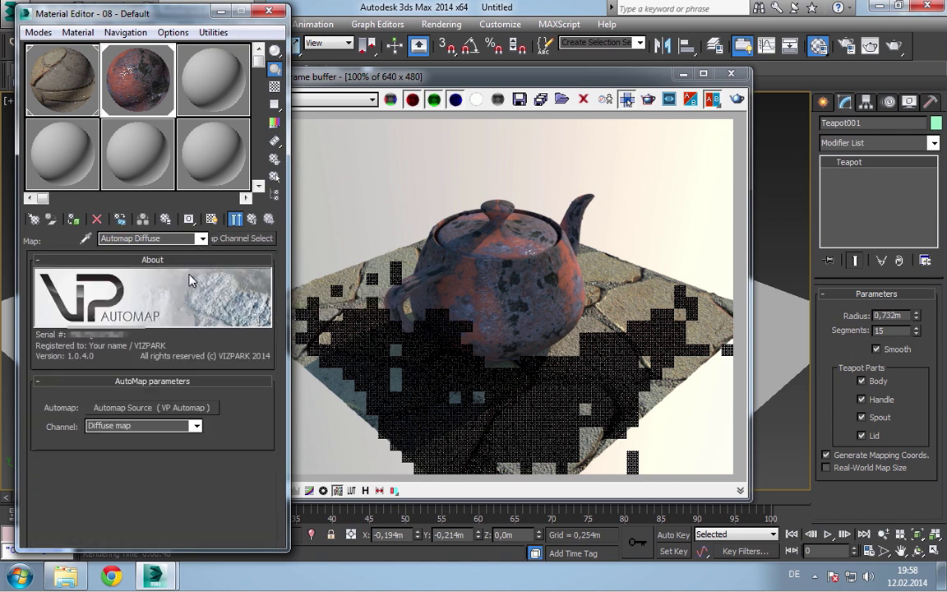
pyautogui.click(136, 408)
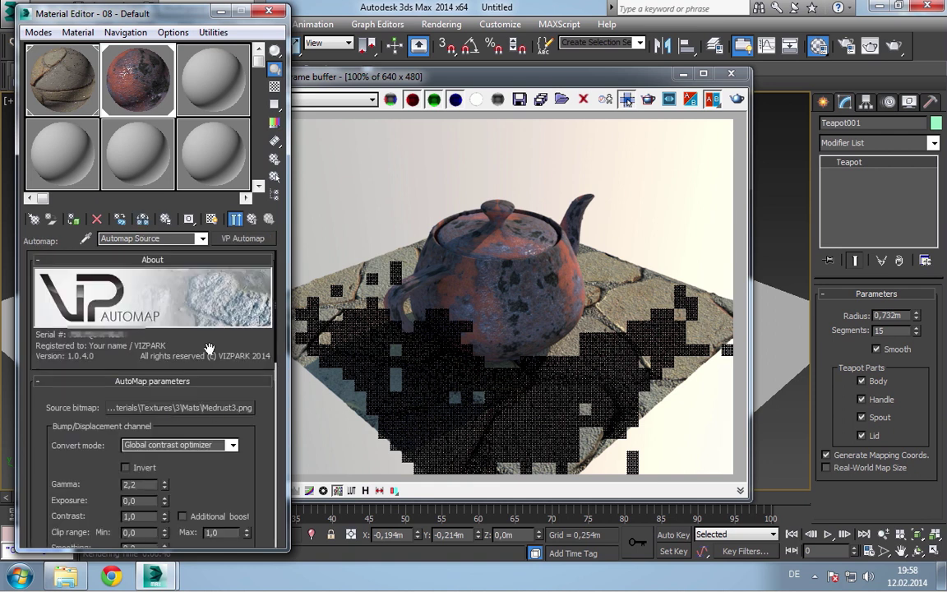
pyautogui.moveTo(262, 452); pyautogui.dragTo(250, 327)
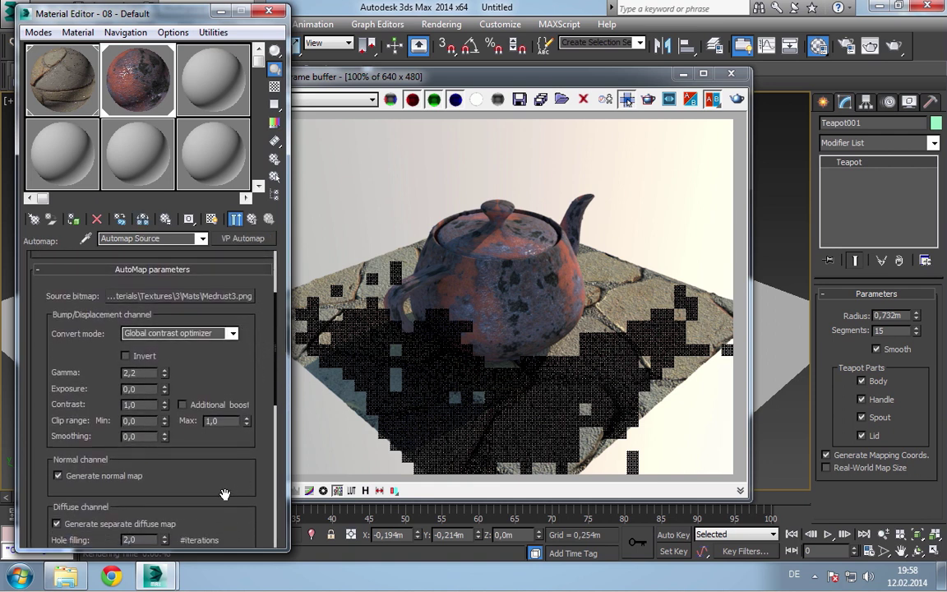
pyautogui.moveTo(231, 514); pyautogui.dragTo(247, 494)
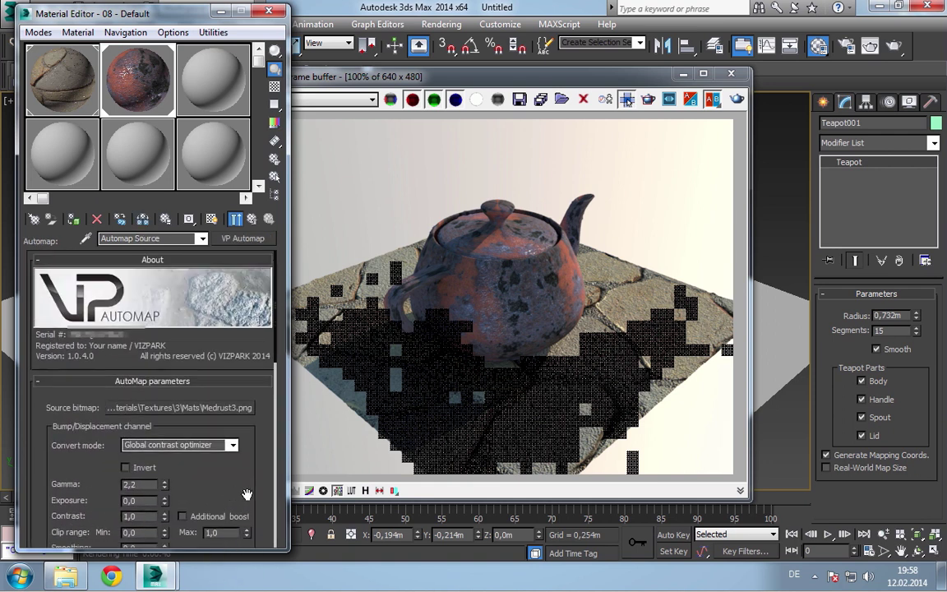
# Step: Change the unused 03 - Default material to the V-Ray Adv 2.40.04 version of VP Automaterial
pyautogui.click(194, 87)
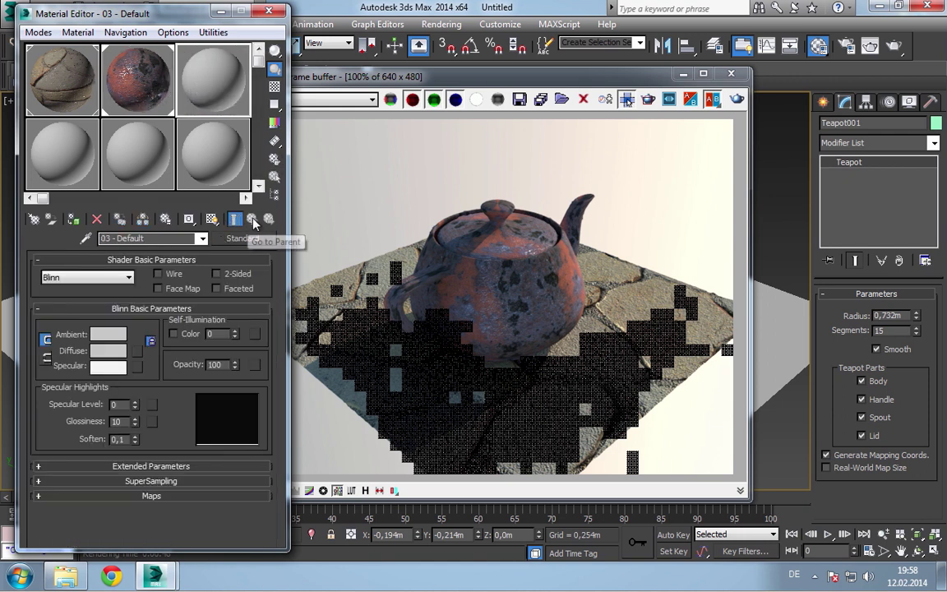
pyautogui.click(242, 237)
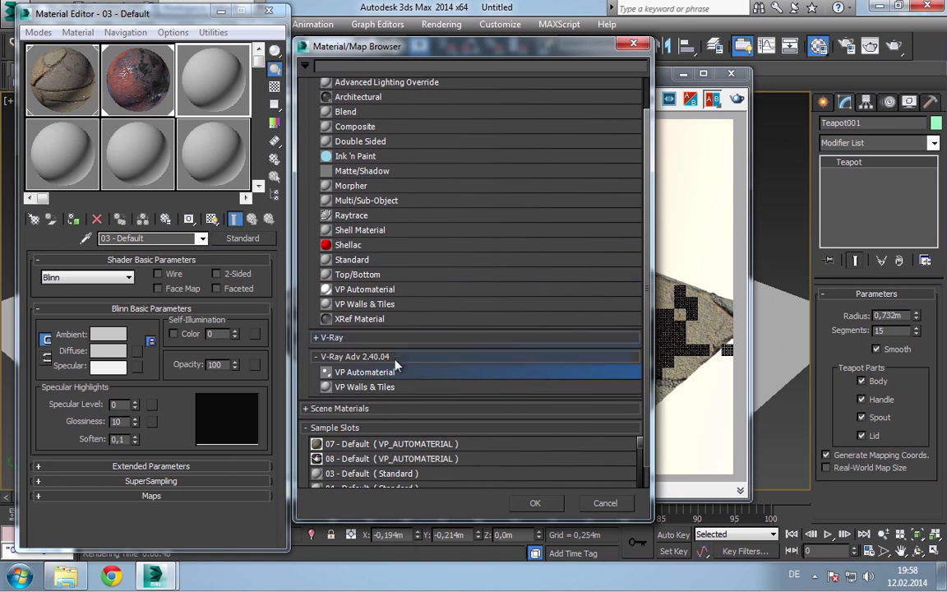
pyautogui.doubleClick(393, 375)
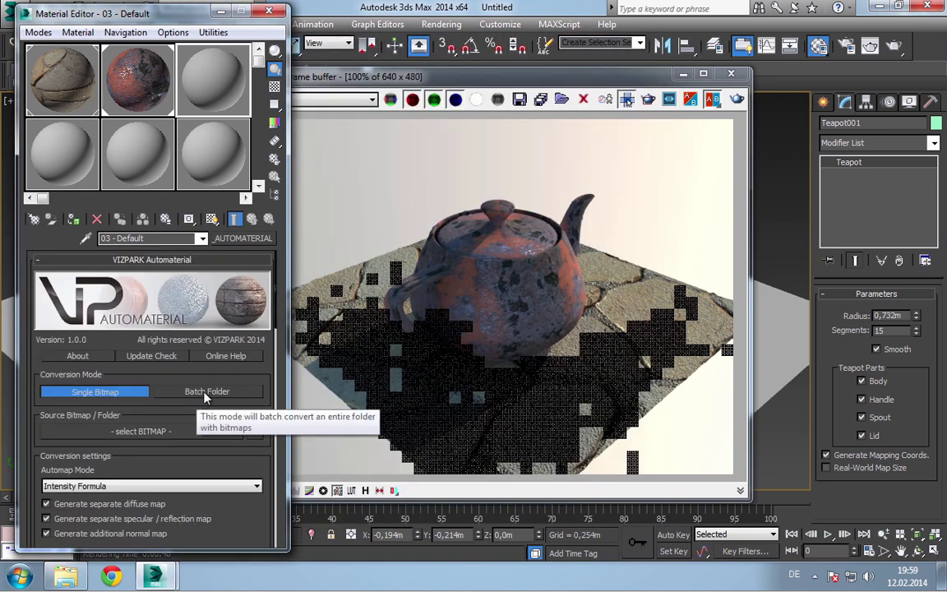
# Step: Set the new Automaterial's conversion mode to Batch Folder and choose the Small Squares folder on the desktop as its source
pyautogui.click(205, 394)
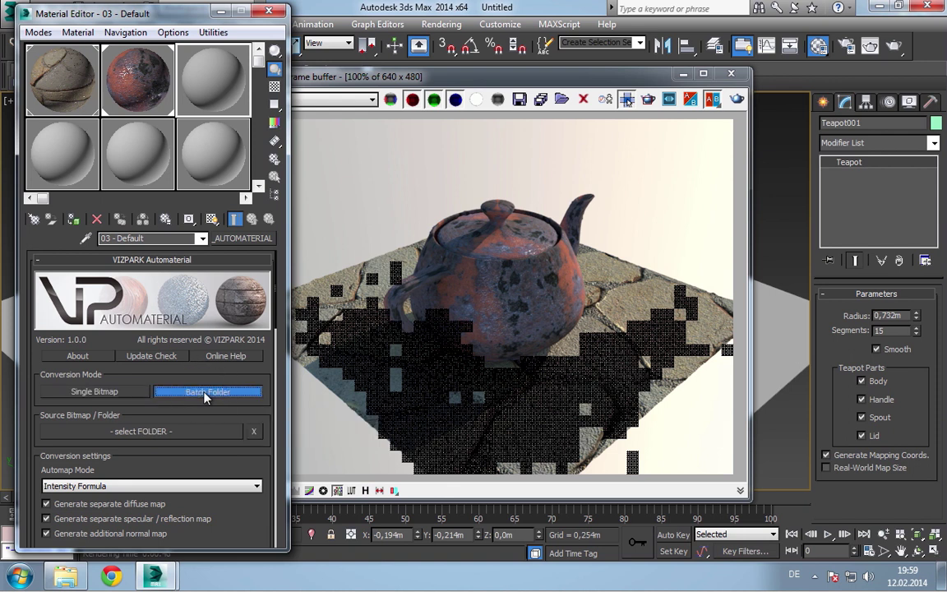
pyautogui.moveTo(228, 463); pyautogui.dragTo(228, 411)
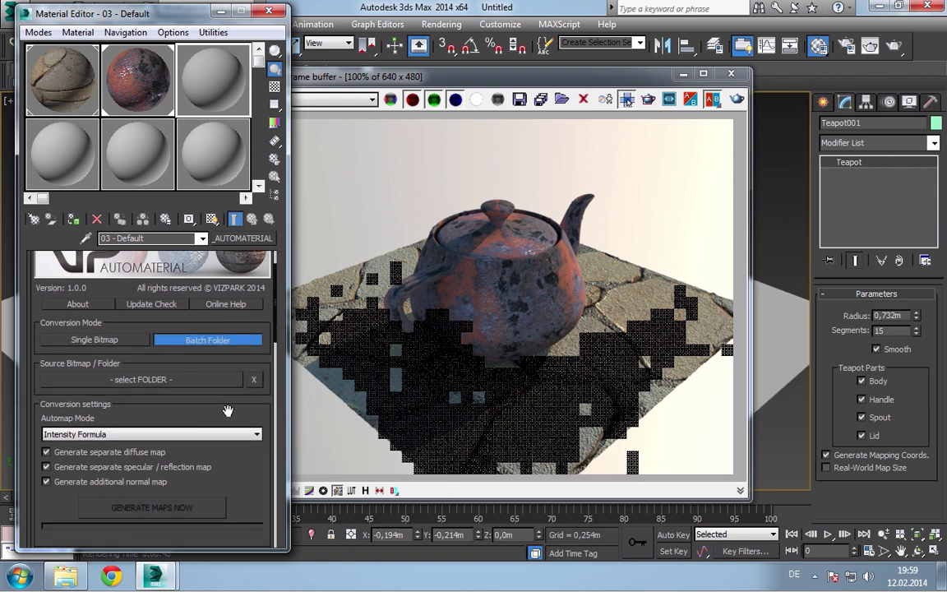
pyautogui.scroll(-1, 229, 409)
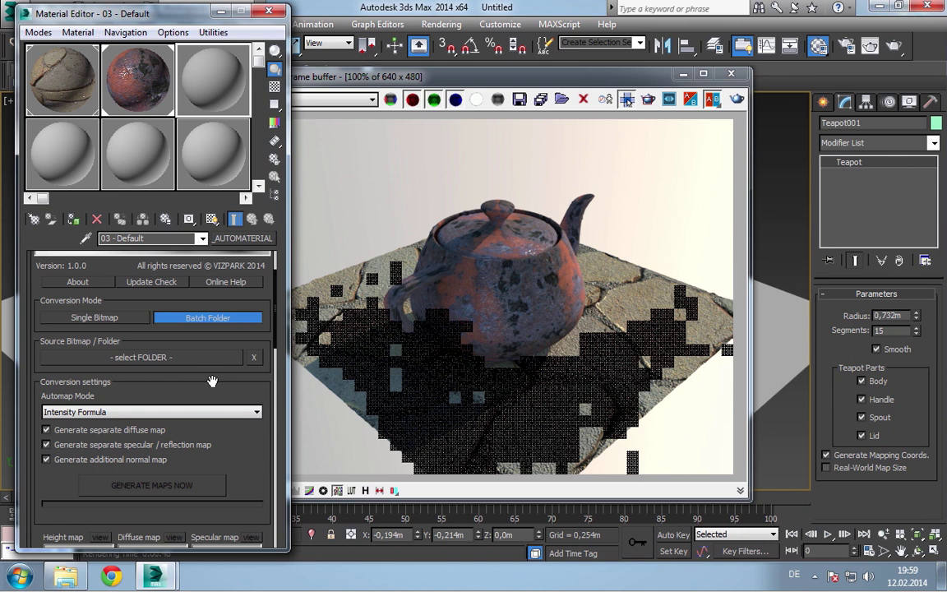
pyautogui.click(190, 357)
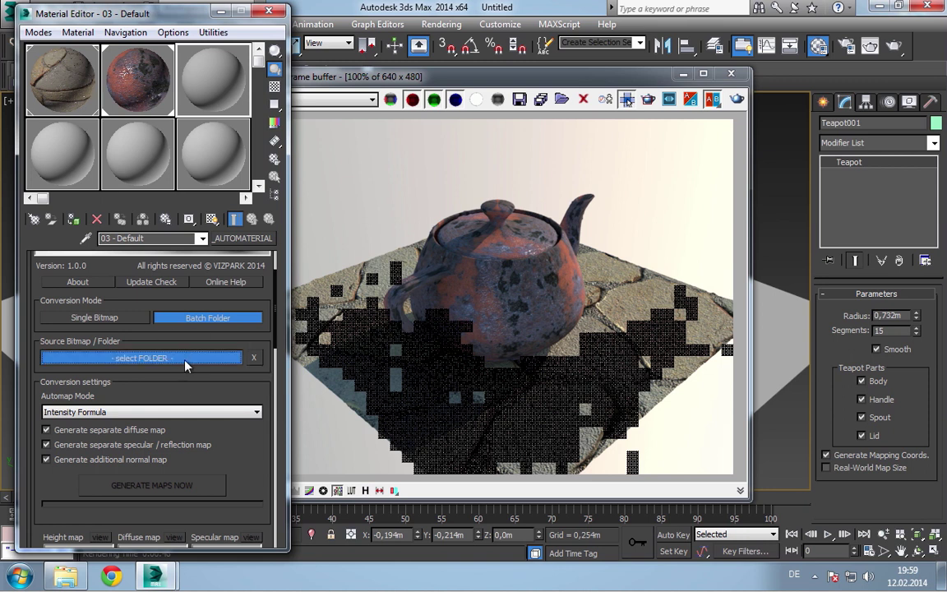
pyautogui.scroll(-1, 564, 275)
pyautogui.click(415, 310)
pyautogui.click(485, 377)
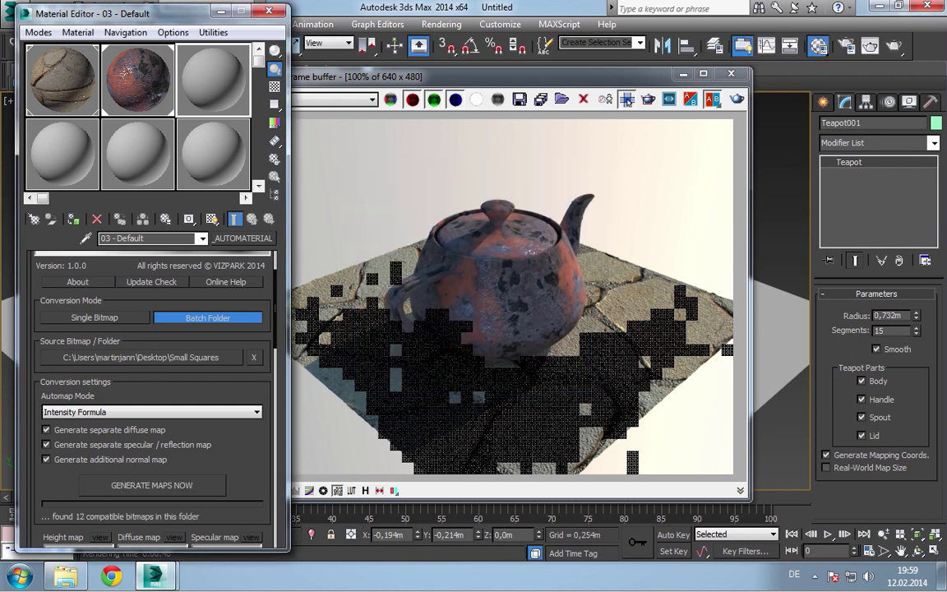
# Step: Check the source bitmaps in the Small Squares folder and batch-generate their diffuse, specular, height and normal maps with Intensity Formula
pyautogui.click(66, 576)
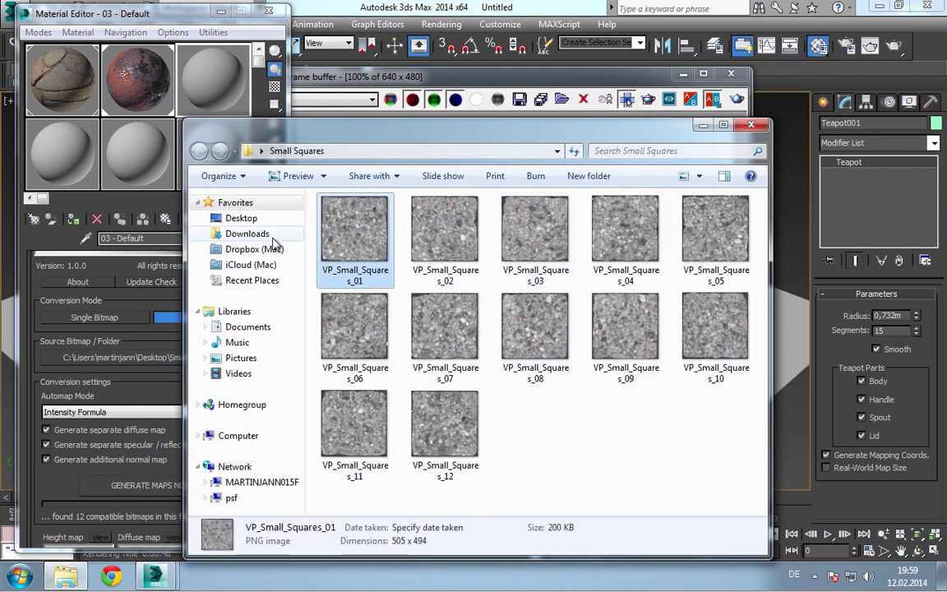
pyautogui.click(165, 14)
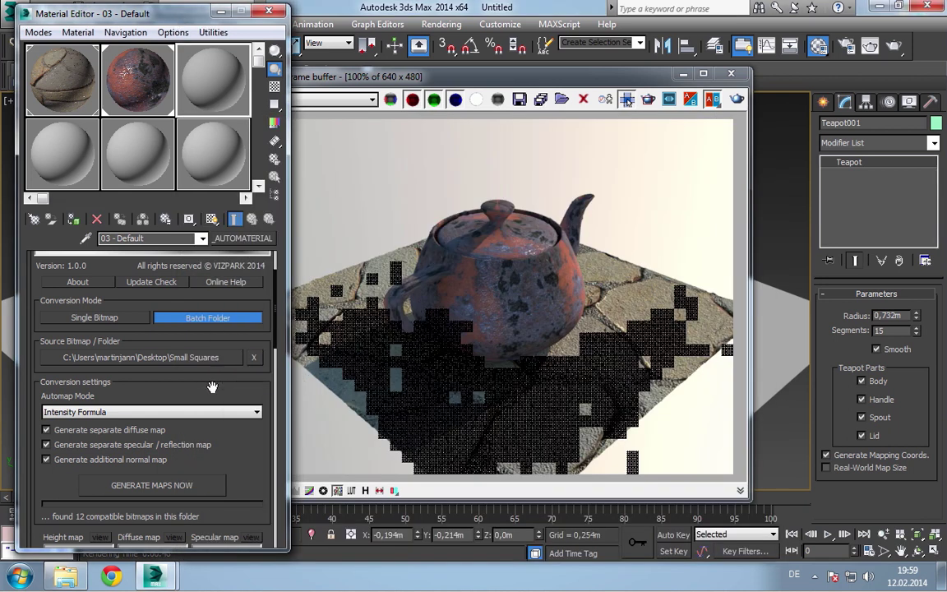
pyautogui.scroll(-3, 212, 387)
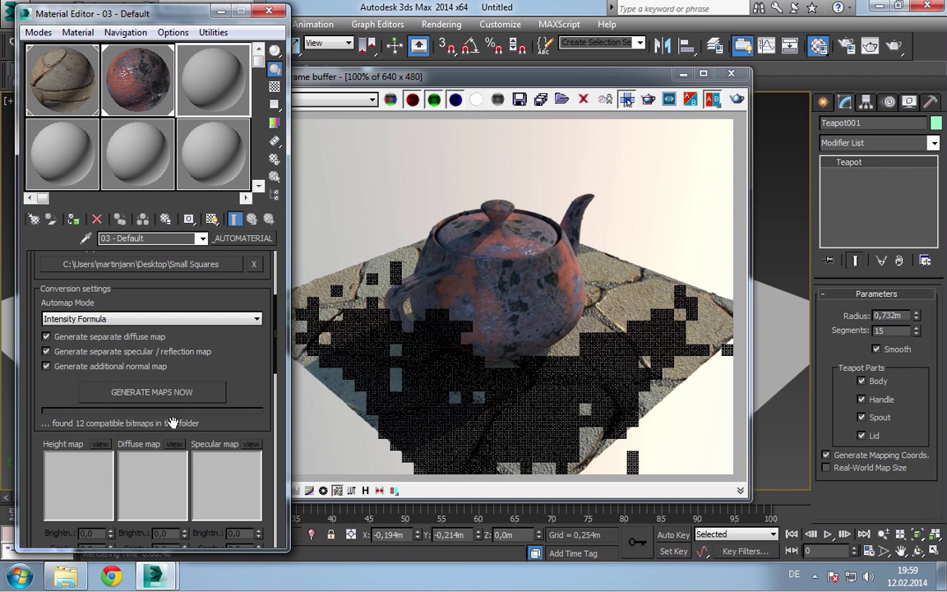
pyautogui.click(189, 394)
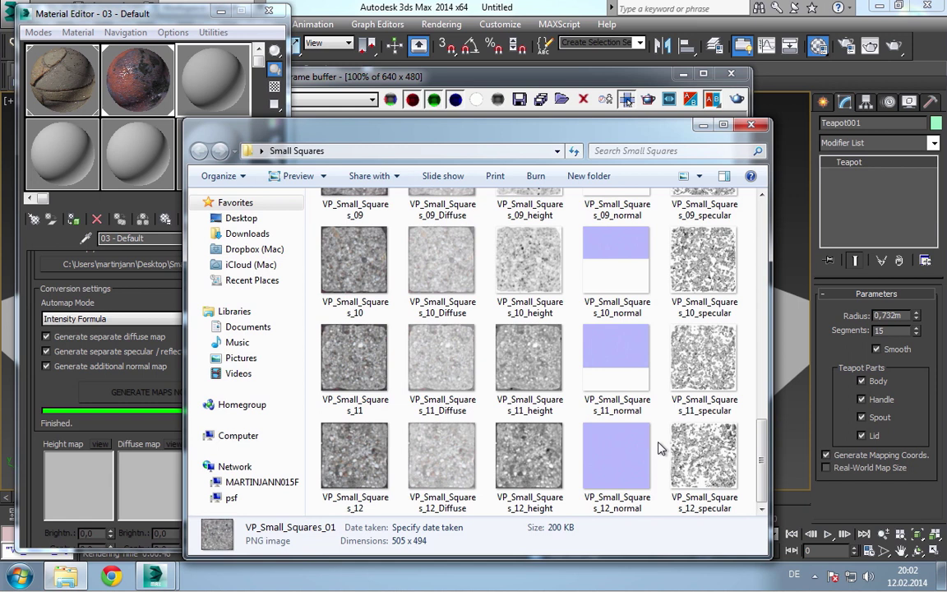
# Step: Review the generated maps in the Small Squares folder, viewing VP_Small_Squares_02_normal at full size, and close the folder window
pyautogui.scroll(10, 659, 450)
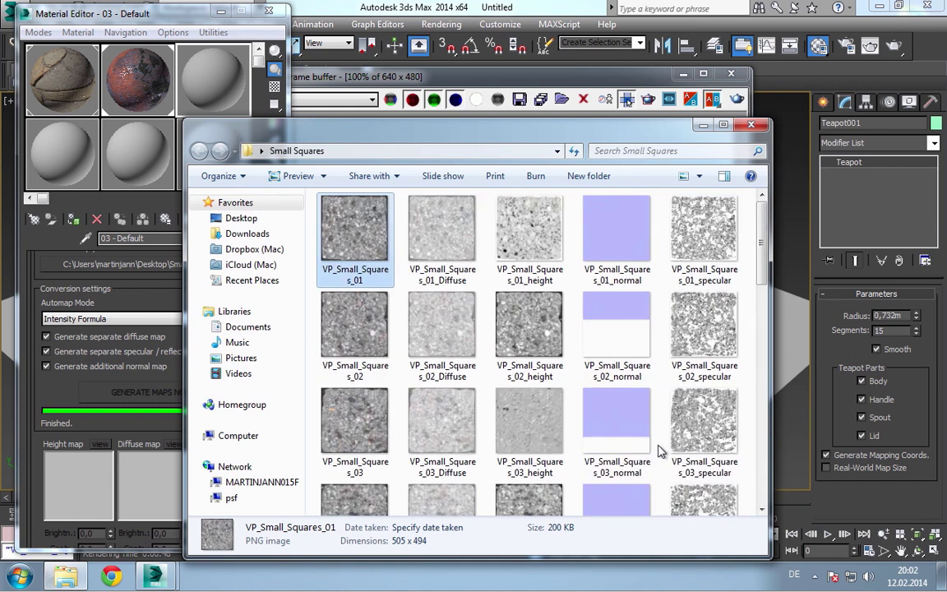
pyautogui.doubleClick(619, 324)
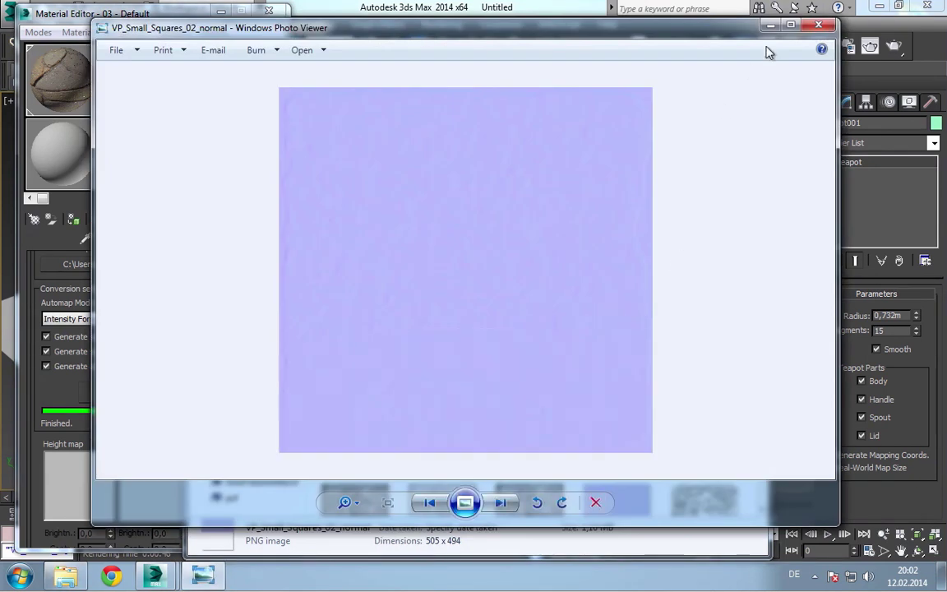
pyautogui.click(818, 25)
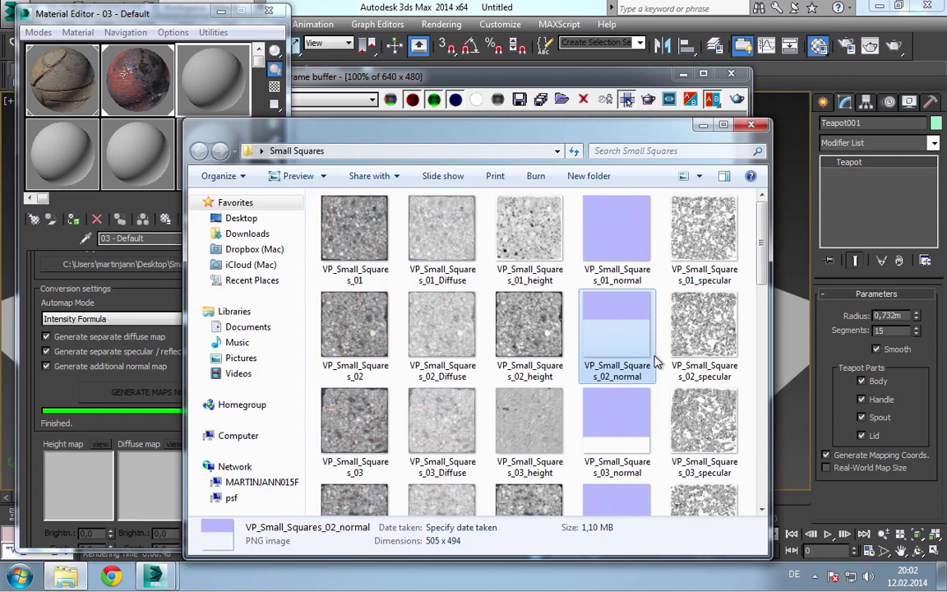
pyautogui.scroll(-10, 655, 359)
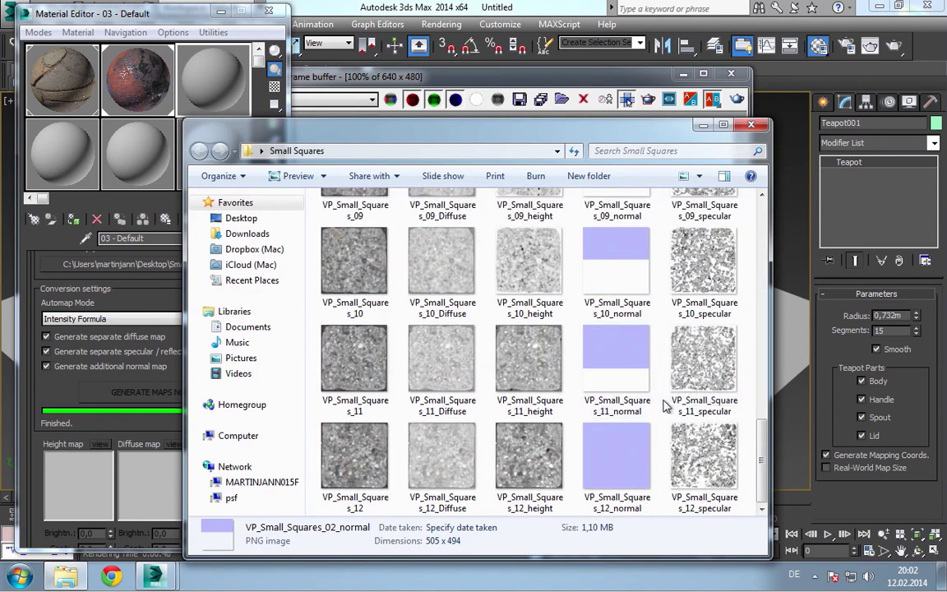
pyautogui.scroll(10, 665, 406)
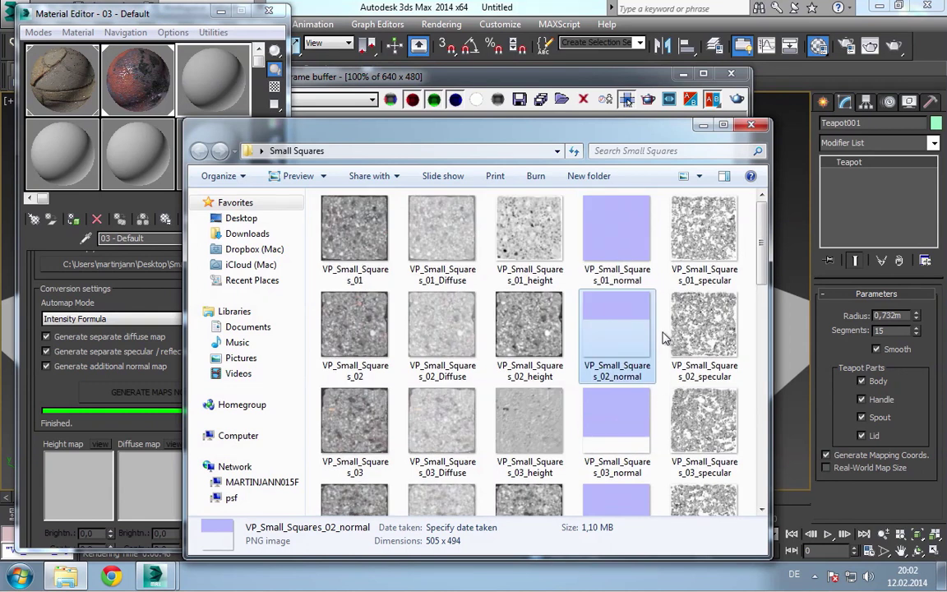
pyautogui.scroll(-10, 664, 337)
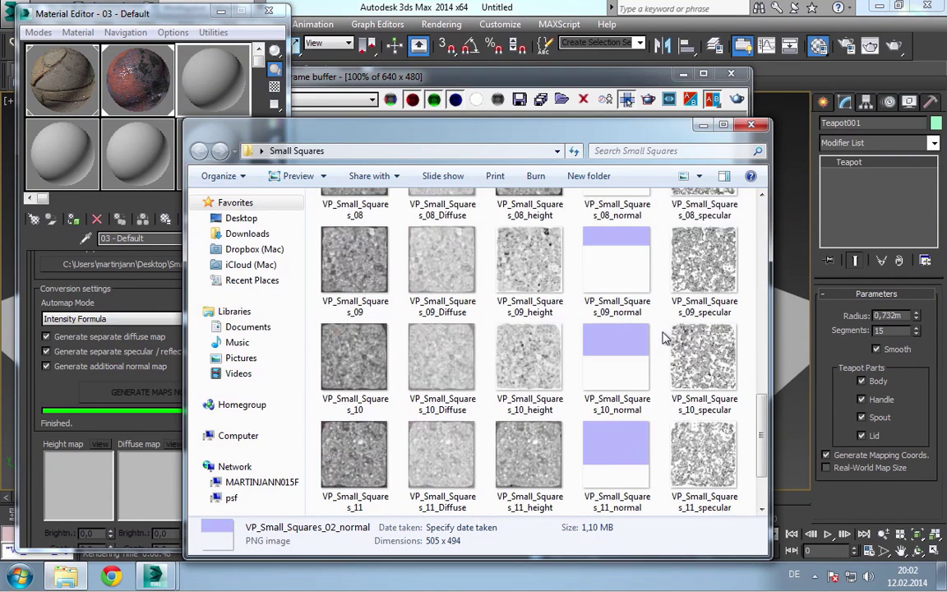
pyautogui.scroll(10, 664, 337)
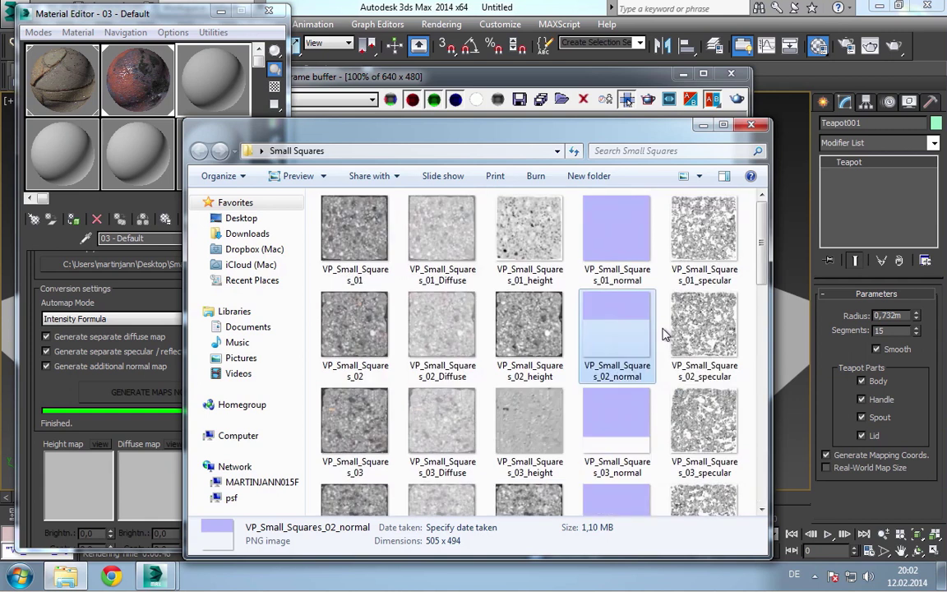
pyautogui.scroll(-10, 665, 335)
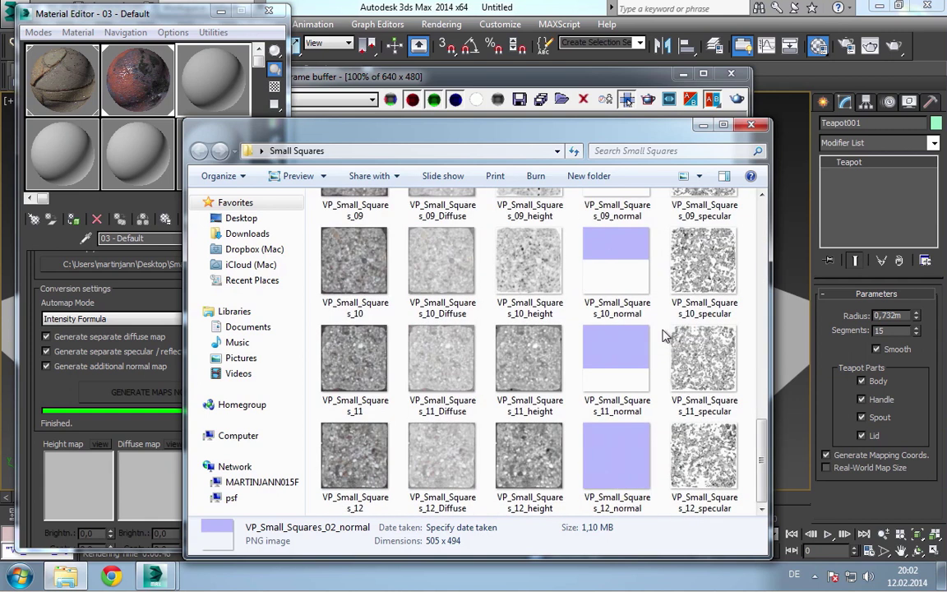
pyautogui.scroll(10, 665, 335)
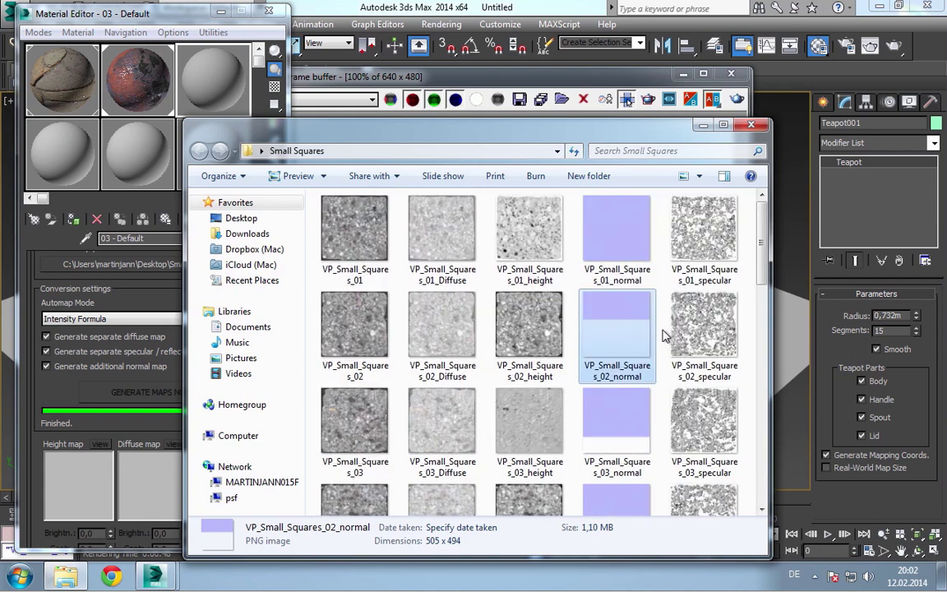
pyautogui.click(751, 125)
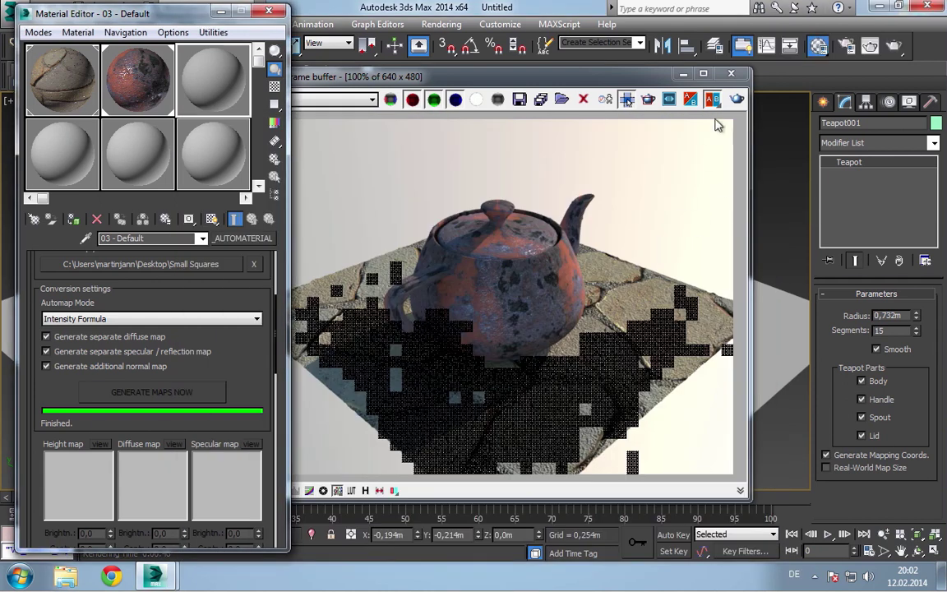
# Step: Close the render frame buffer and switch from the compact editor to a maximized Slate Material Editor
pyautogui.click(662, 77)
pyautogui.click(731, 76)
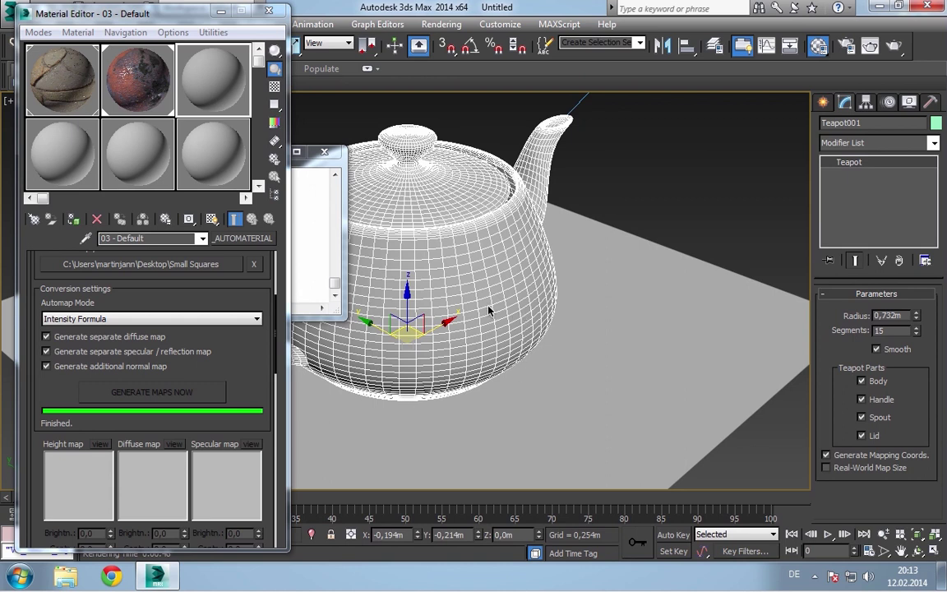
pyautogui.click(232, 97)
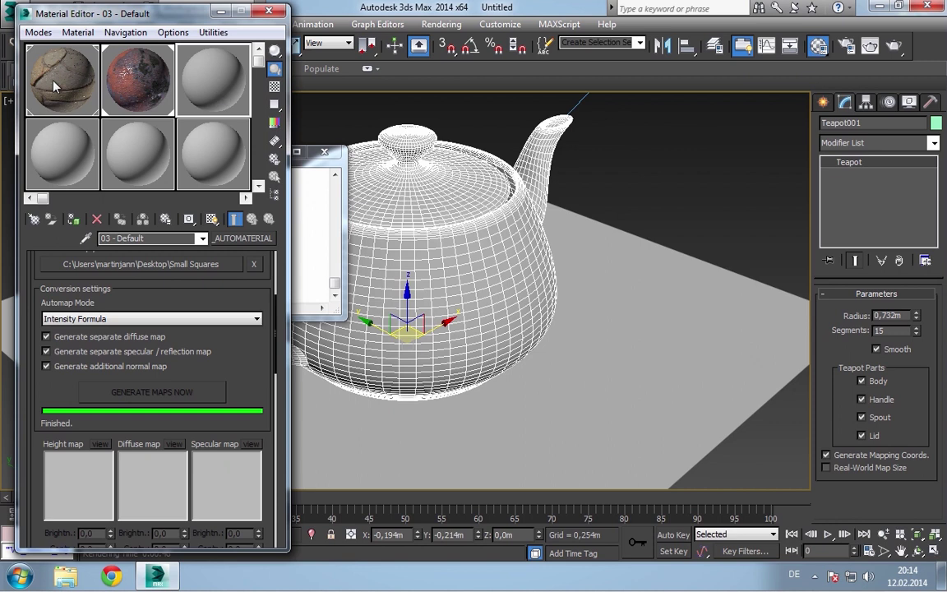
pyautogui.click(38, 32)
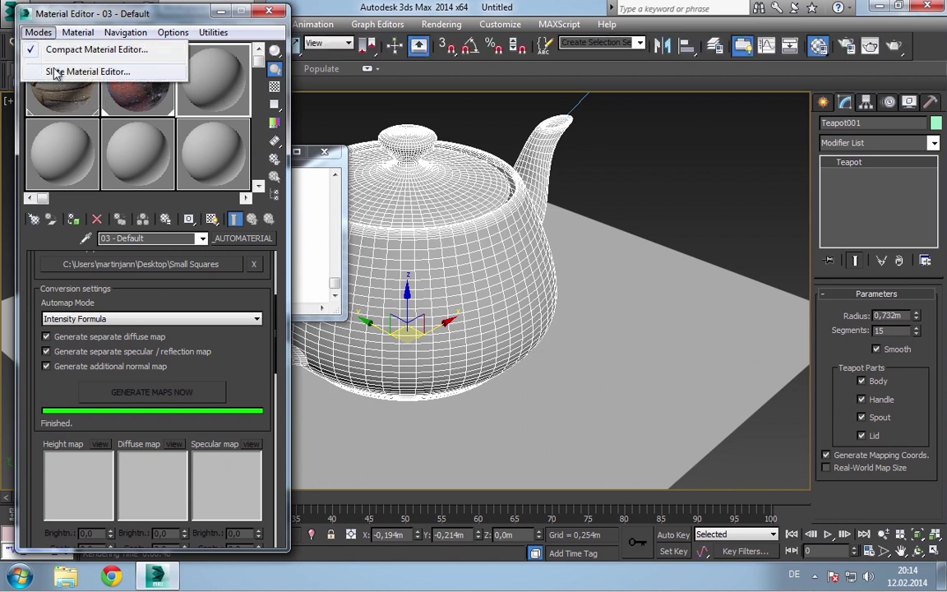
pyautogui.click(51, 71)
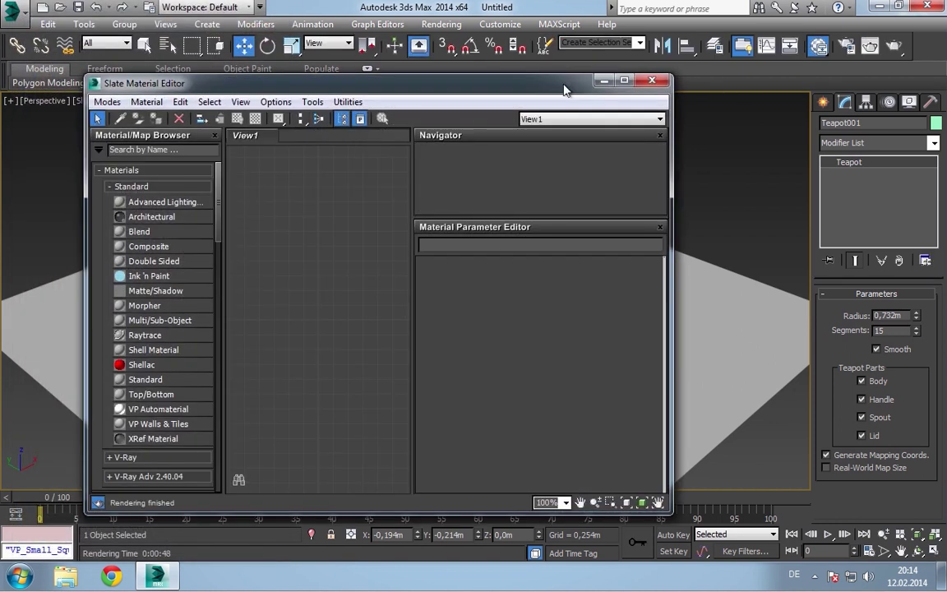
pyautogui.click(624, 80)
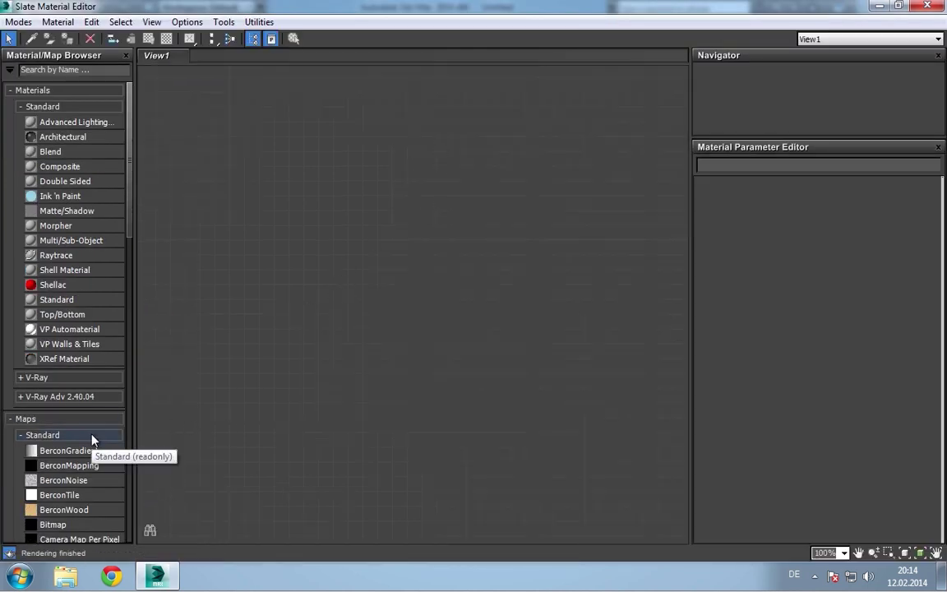
pyautogui.moveTo(134, 231)
pyautogui.mouseDown()
pyautogui.moveTo(135, 311)
pyautogui.moveTo(140, 215)
pyautogui.mouseUp()
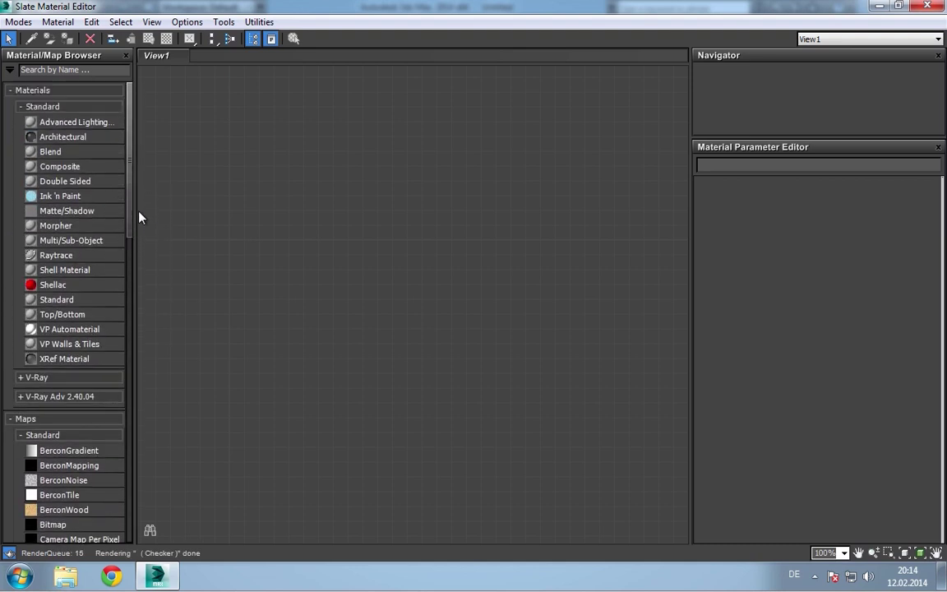
# Step: Add a VRayMtl material node to View1 and place it with free space for map nodes beside its inputs
pyautogui.click(66, 378)
pyautogui.moveTo(66, 530); pyautogui.dragTo(372, 293)
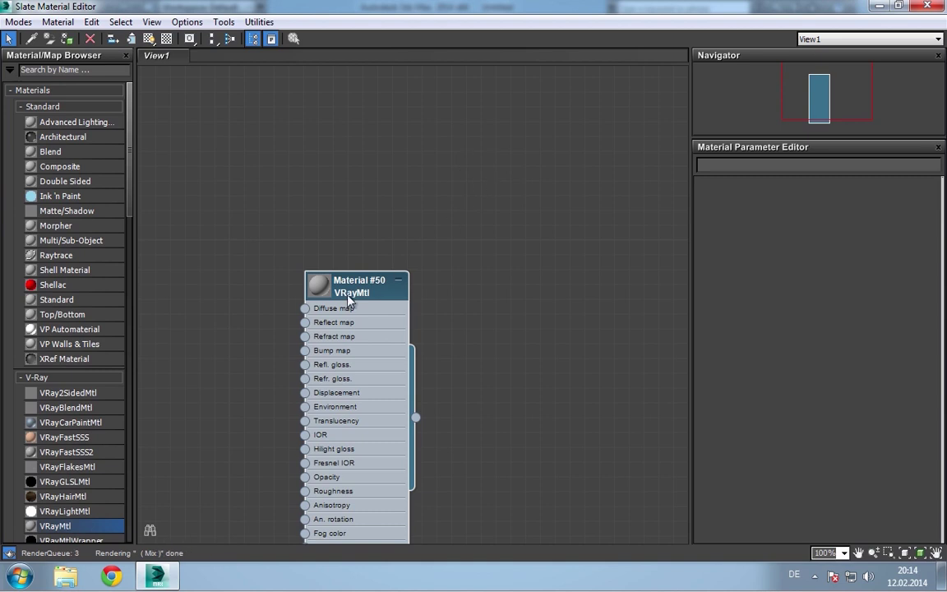
pyautogui.moveTo(354, 296); pyautogui.dragTo(501, 148)
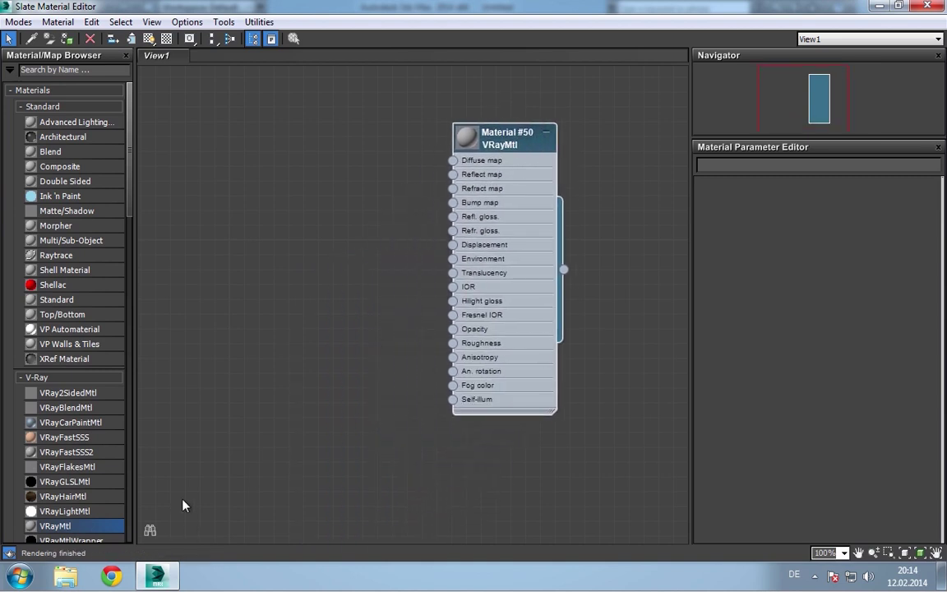
pyautogui.scroll(-3, 126, 412)
pyautogui.scroll(5, 288, 356)
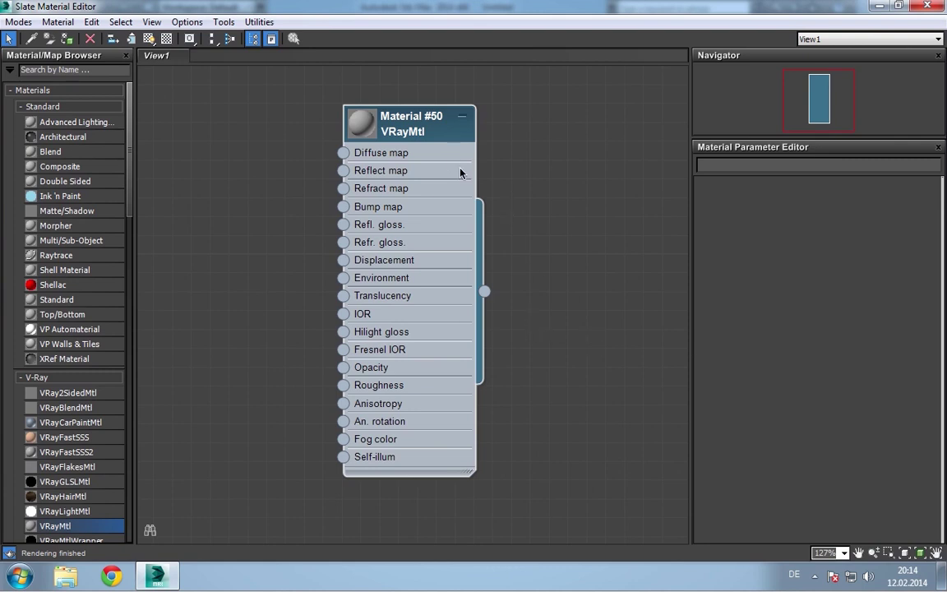
pyautogui.moveTo(446, 136); pyautogui.dragTo(597, 137)
# Step: Add a VP Automap Channel Select map node beside the VRayMtl node and open its parameters
pyautogui.moveTo(136, 186); pyautogui.dragTo(135, 448)
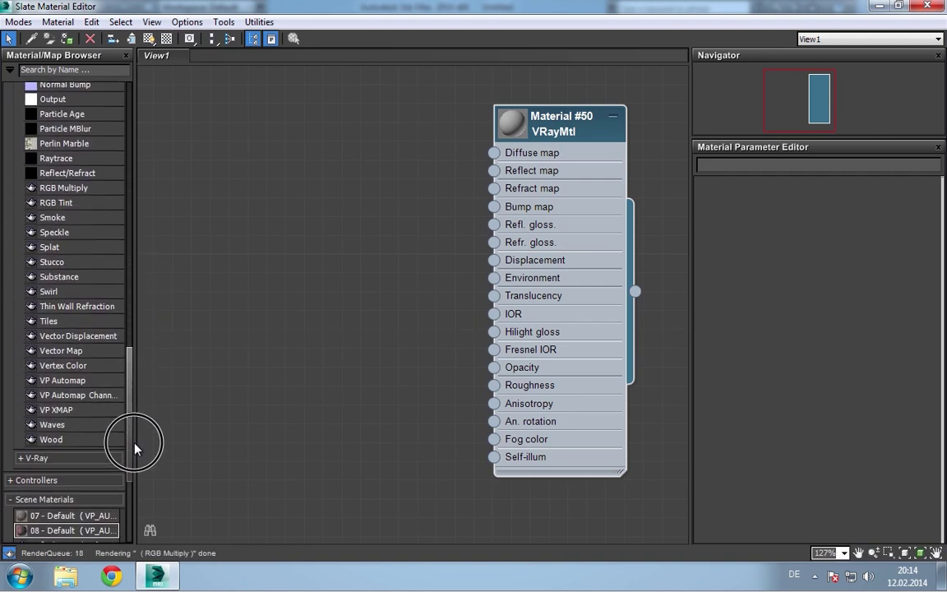
pyautogui.click(104, 397)
pyautogui.moveTo(103, 397); pyautogui.dragTo(355, 237)
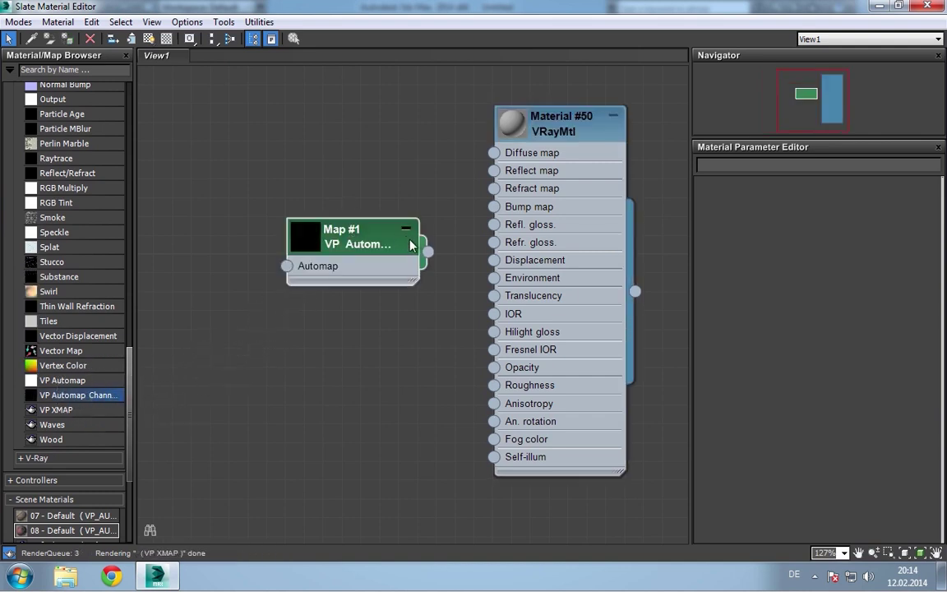
pyautogui.doubleClick(356, 240)
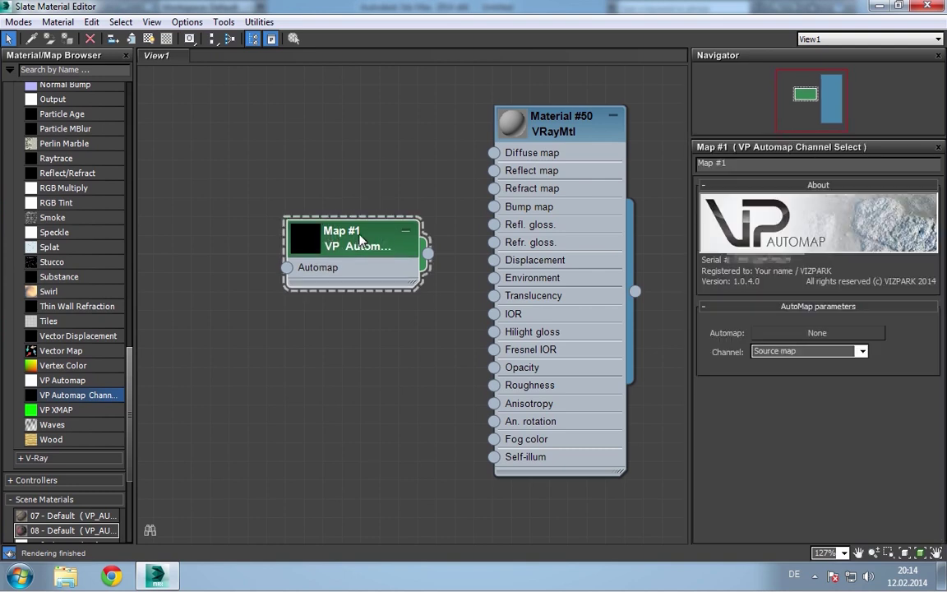
# Step: Connect the channel select node to the VRayMtl's Diffuse map input and set its channel to Diffuse map
pyautogui.click(858, 351)
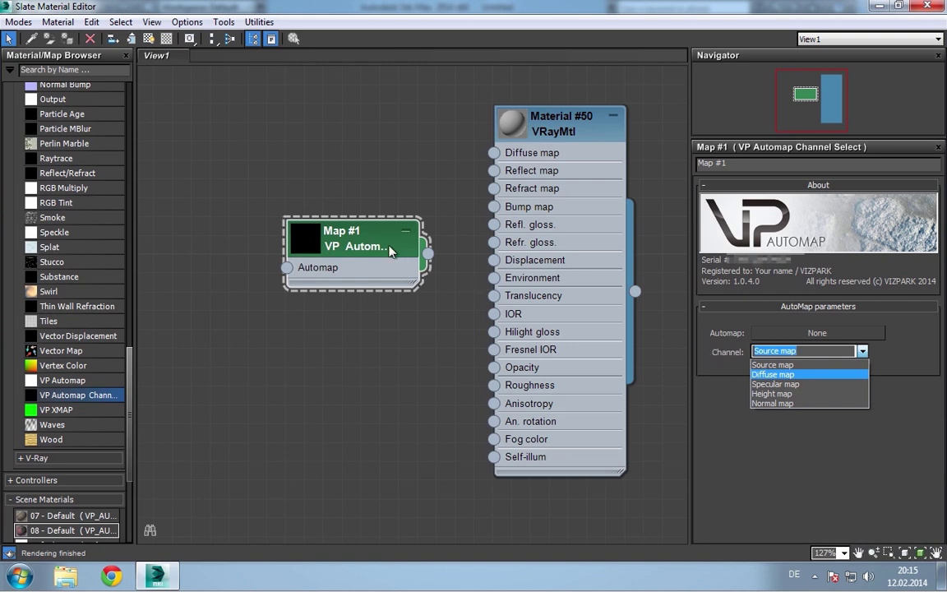
pyautogui.click(380, 220)
pyautogui.moveTo(425, 252); pyautogui.dragTo(491, 158)
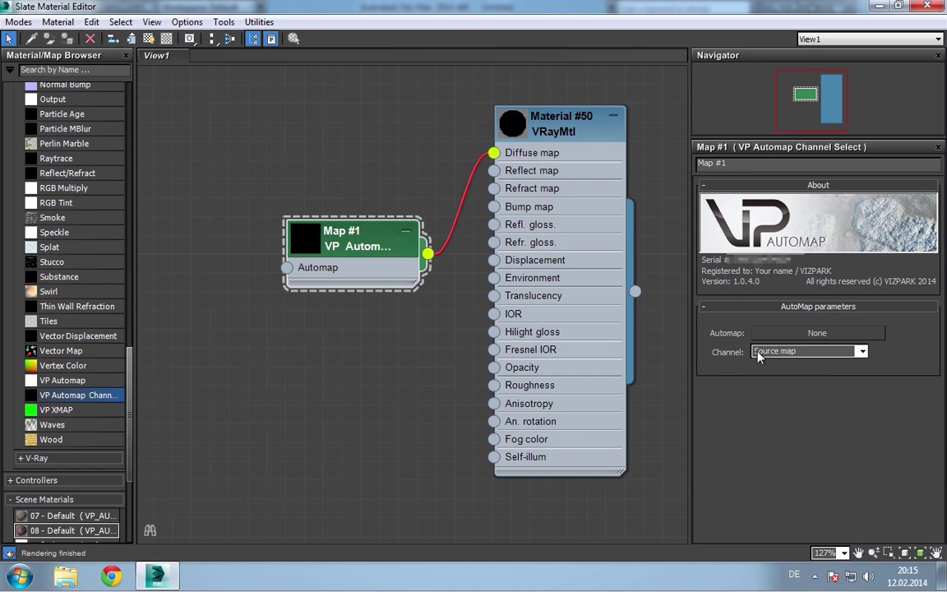
pyautogui.click(861, 351)
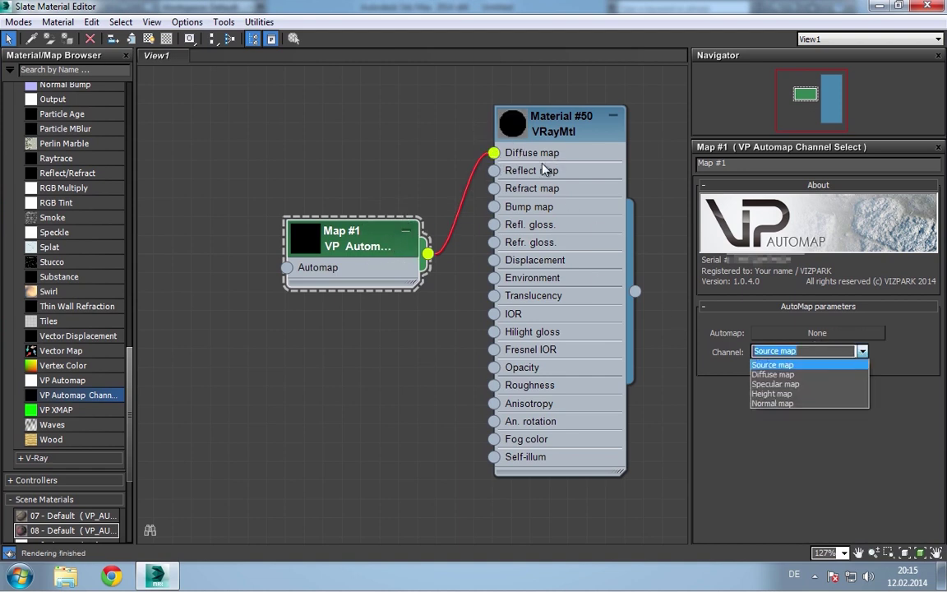
pyautogui.click(796, 376)
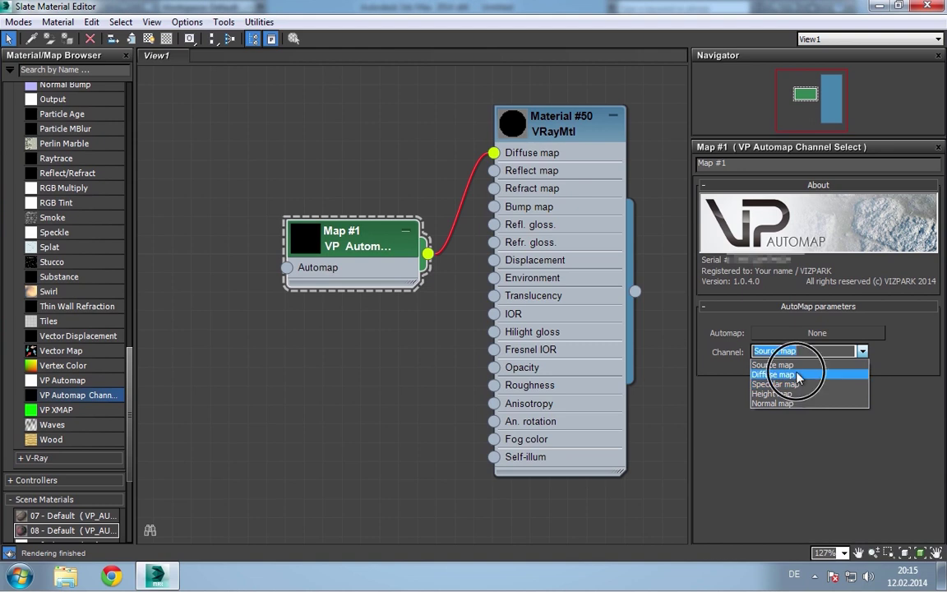
# Step: Duplicate the channel select node below the original and connect the copy to the VRayMtl's Bump map input
pyautogui.moveTo(384, 242)
pyautogui.mouseDown()
pyautogui.moveTo(367, 219)
pyautogui.moveTo(357, 323)
pyautogui.moveTo(461, 244)
pyautogui.moveTo(482, 205)
pyautogui.moveTo(493, 208)
pyautogui.mouseUp()
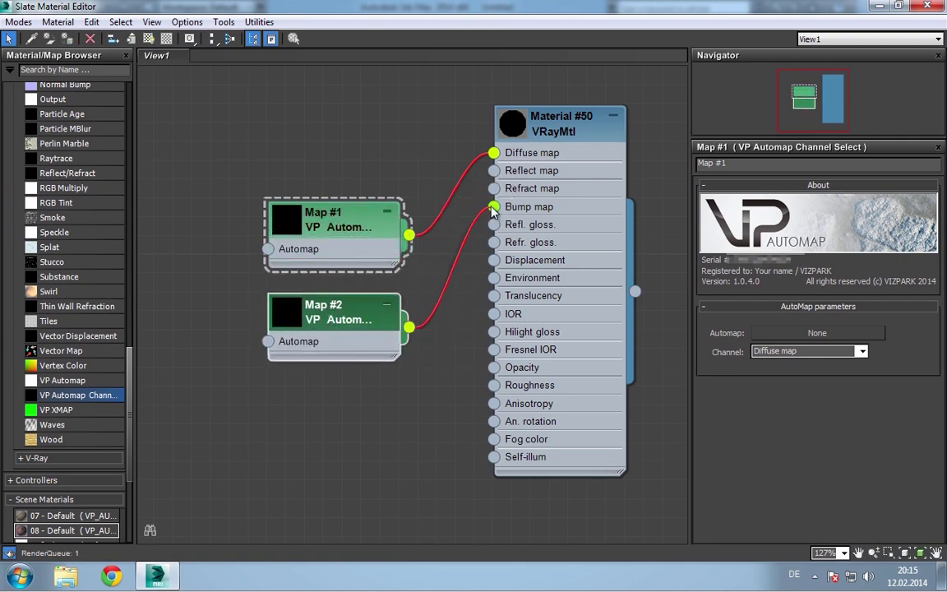
pyautogui.click(861, 352)
pyautogui.click(835, 394)
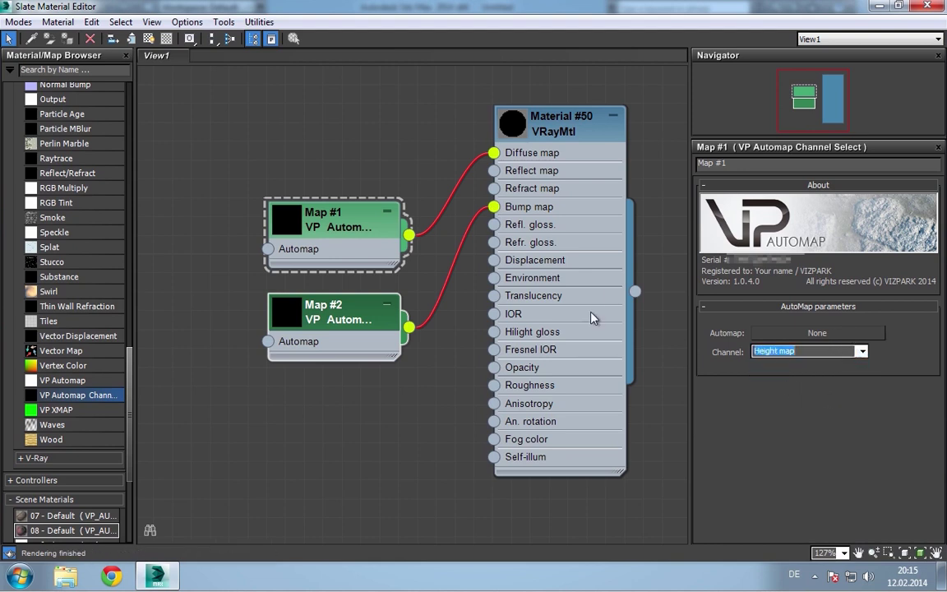
pyautogui.click(346, 214)
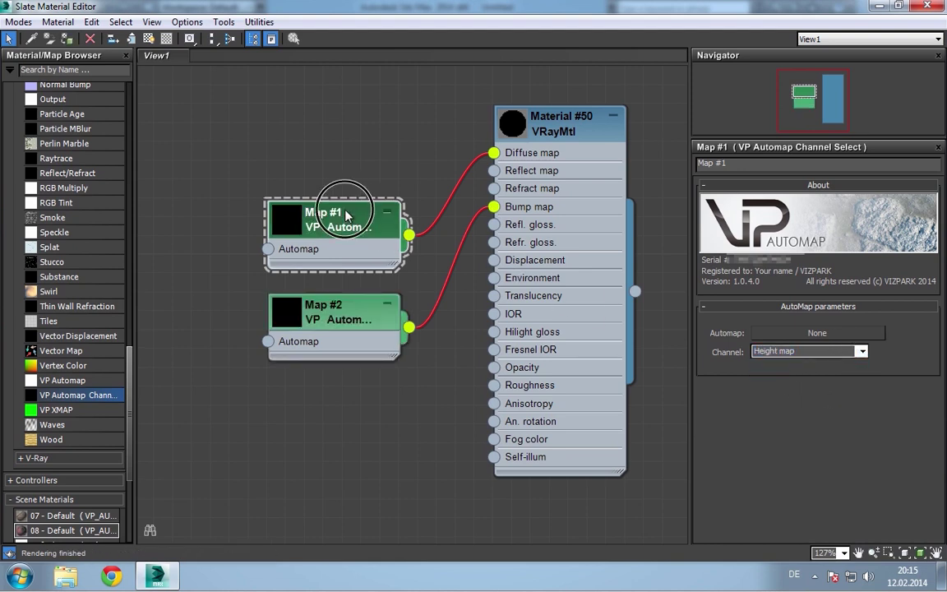
pyautogui.click(351, 309)
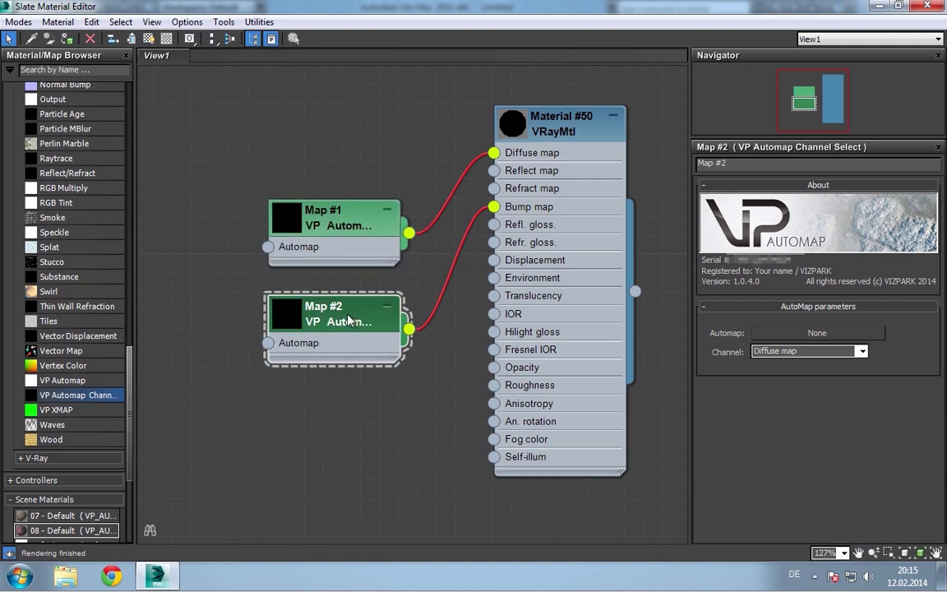
pyautogui.click(314, 212)
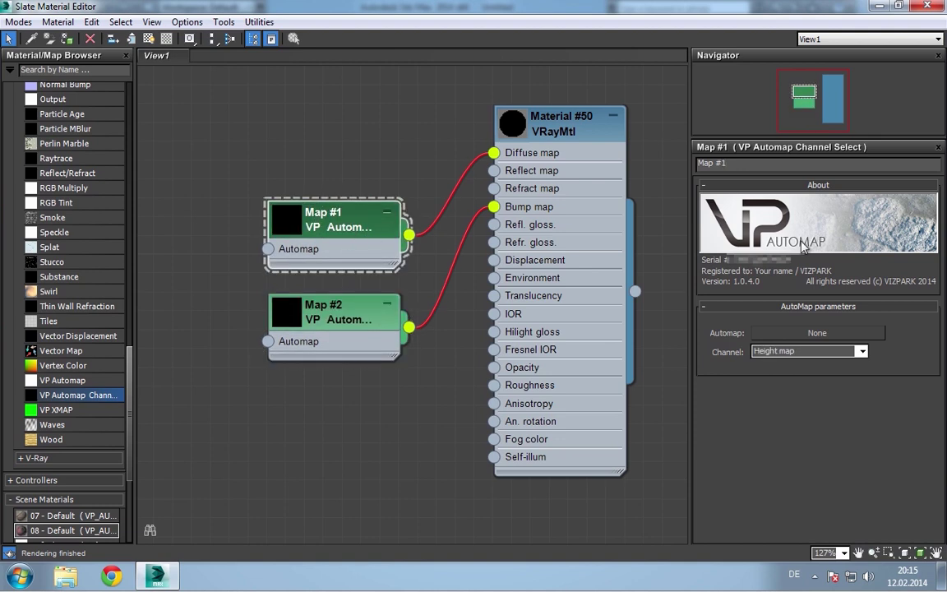
pyautogui.click(861, 351)
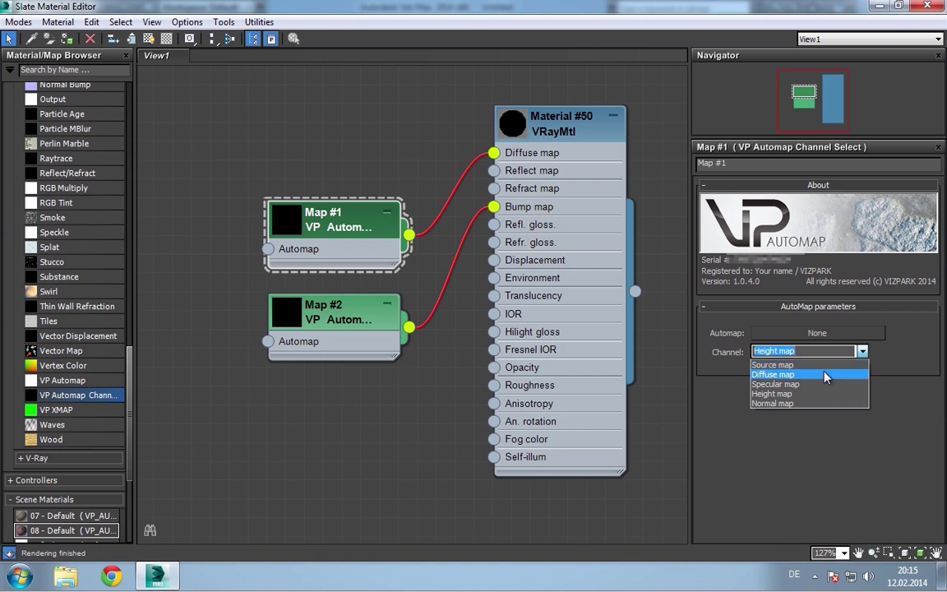
pyautogui.click(790, 372)
# Step: Set the channel of the channel select node feeding the Bump map input to Height map
pyautogui.moveTo(289, 278); pyautogui.dragTo(362, 325)
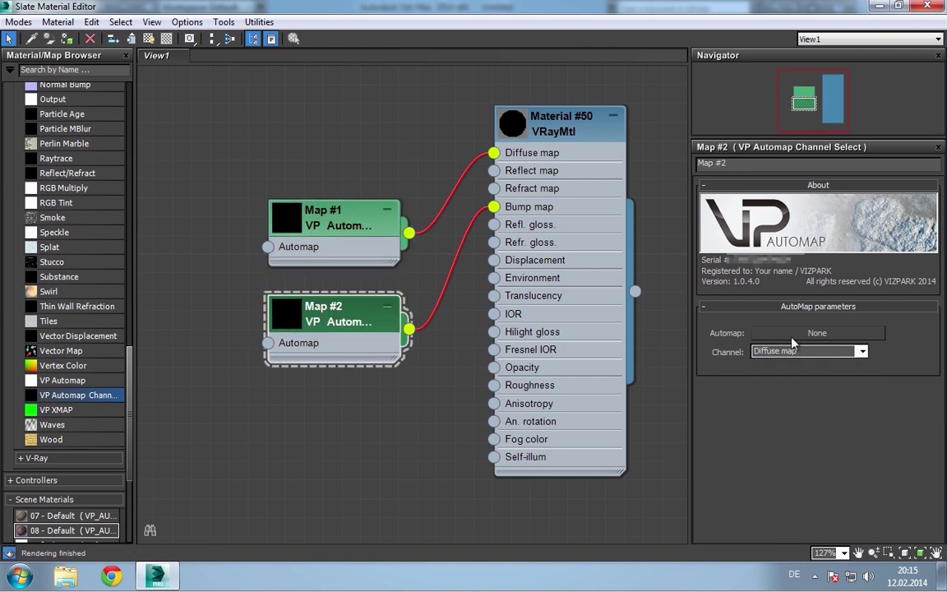
pyautogui.click(864, 351)
pyautogui.click(786, 392)
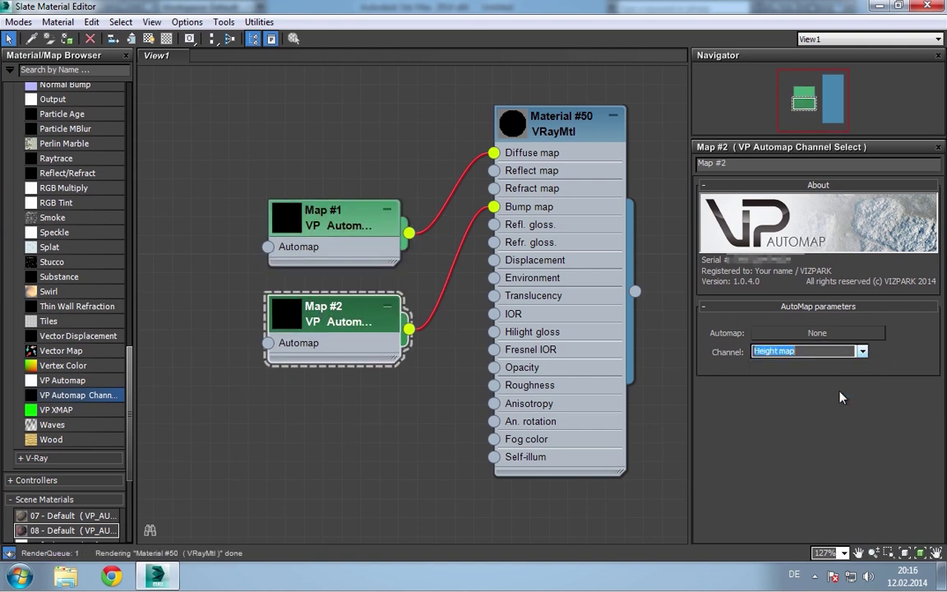
# Step: Duplicate the bump channel node, connect the copy to the Reflect map input, and try to set its channel to Specular map
pyautogui.click(364, 213)
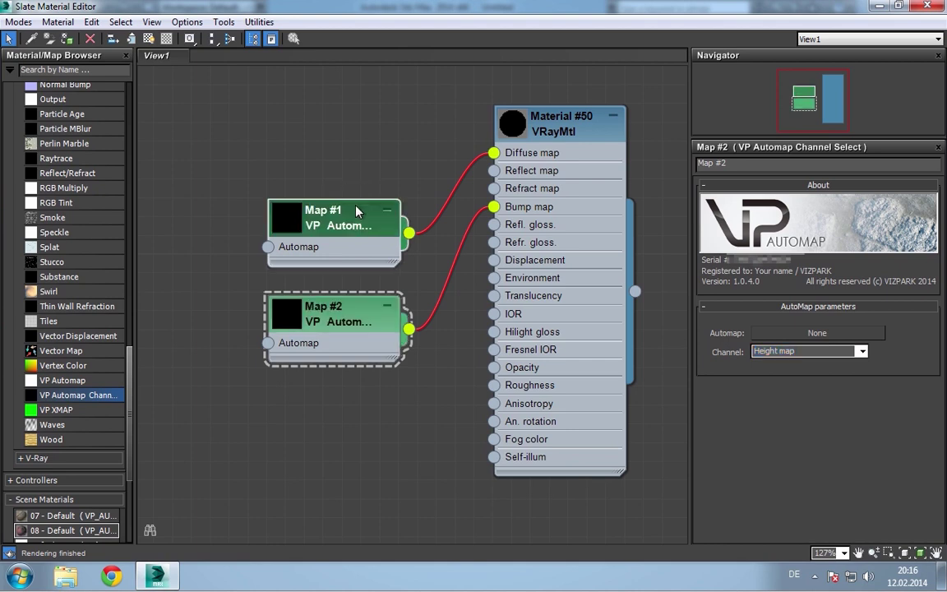
pyautogui.click(357, 303)
pyautogui.keyDown('shift'); pyautogui.moveTo(359, 312); pyautogui.dragTo(495, 175); pyautogui.keyUp('shift')
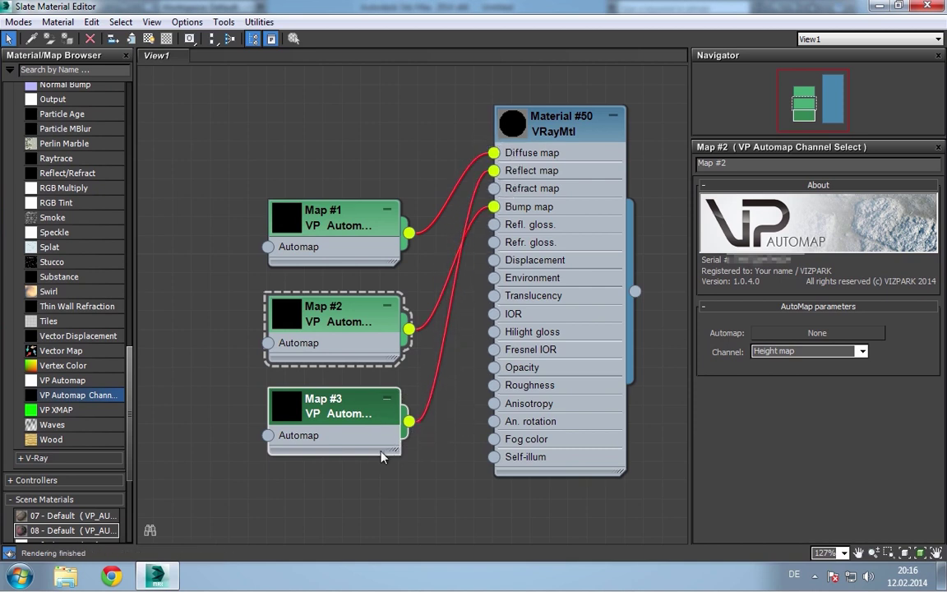
pyautogui.click(803, 351)
pyautogui.click(853, 386)
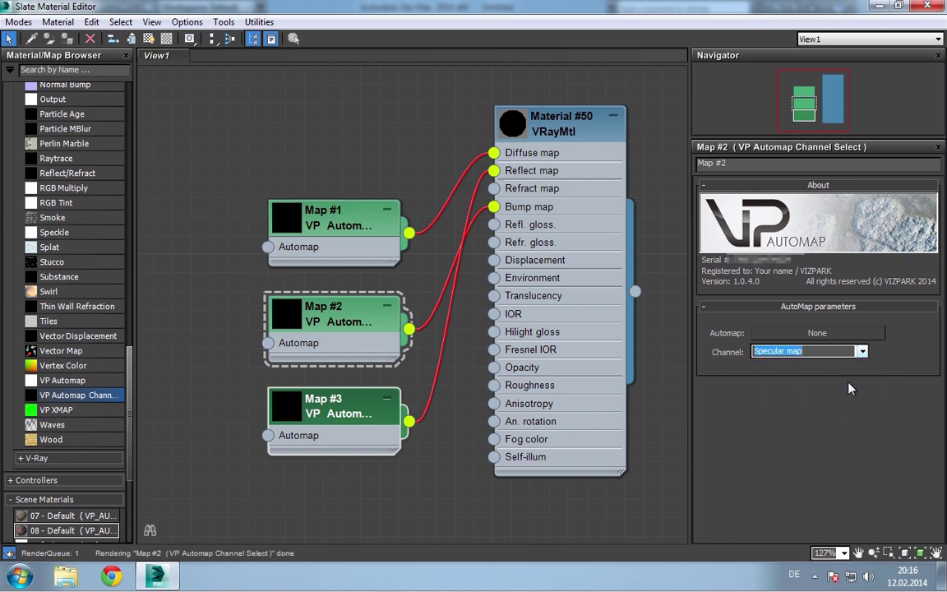
# Step: Arrange the three channel select nodes in one column in the order diffuse, reflect, bump
pyautogui.click(327, 212)
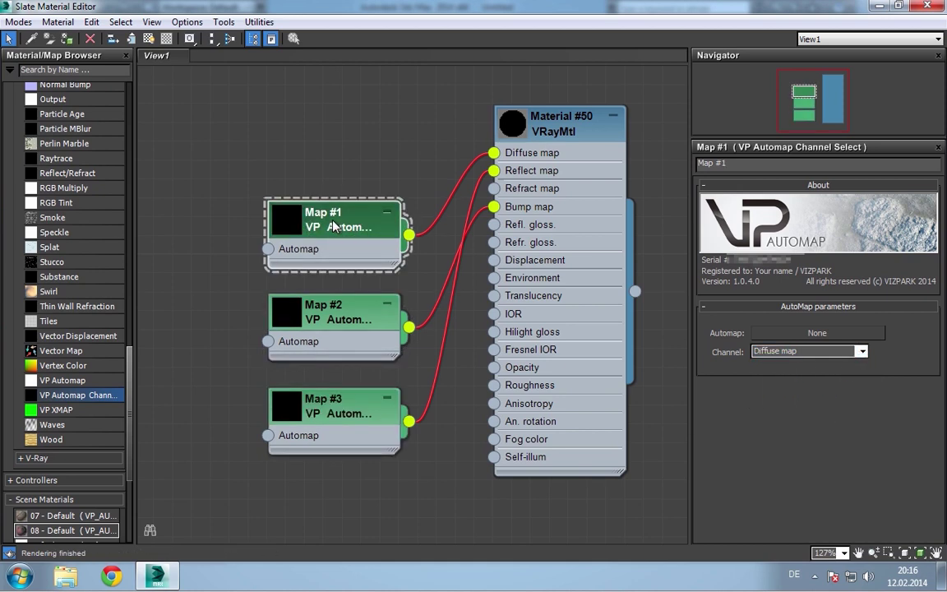
pyautogui.moveTo(338, 212); pyautogui.dragTo(328, 135)
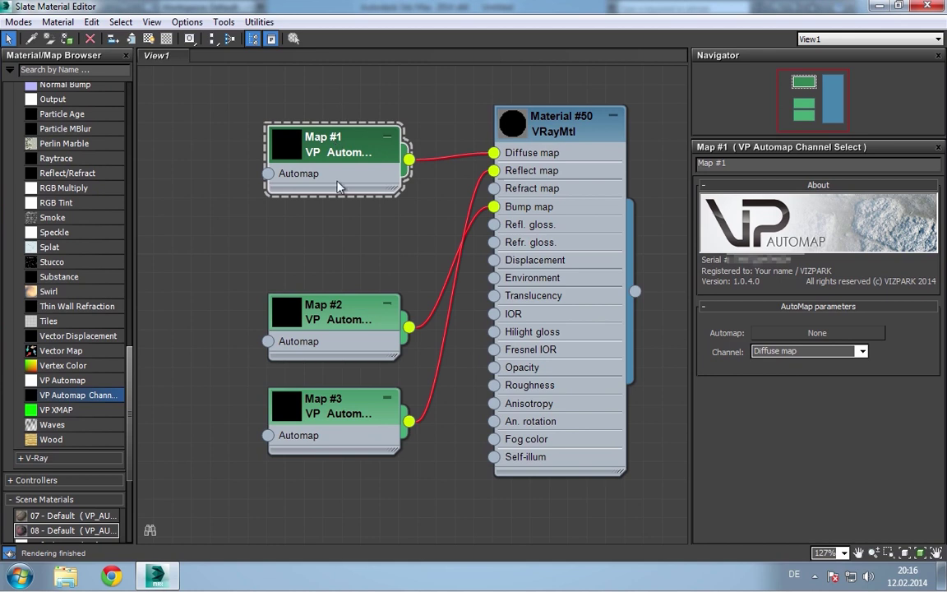
pyautogui.moveTo(303, 294); pyautogui.dragTo(338, 356)
pyautogui.moveTo(343, 406); pyautogui.dragTo(355, 237)
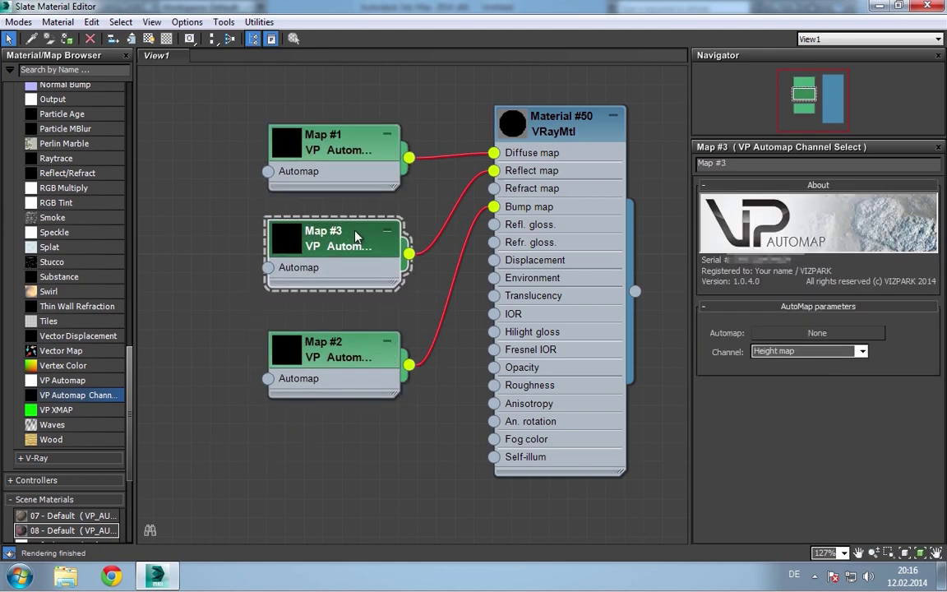
# Step: Set the reflect node's channel to Specular map, correct the bump node's channel, and check the diffuse node's channel
pyautogui.click(822, 351)
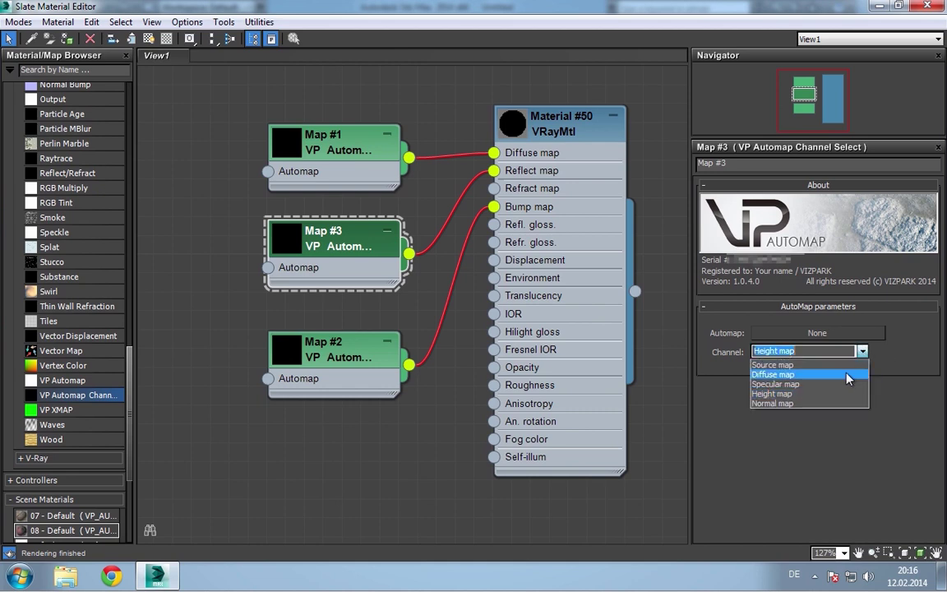
pyautogui.click(790, 382)
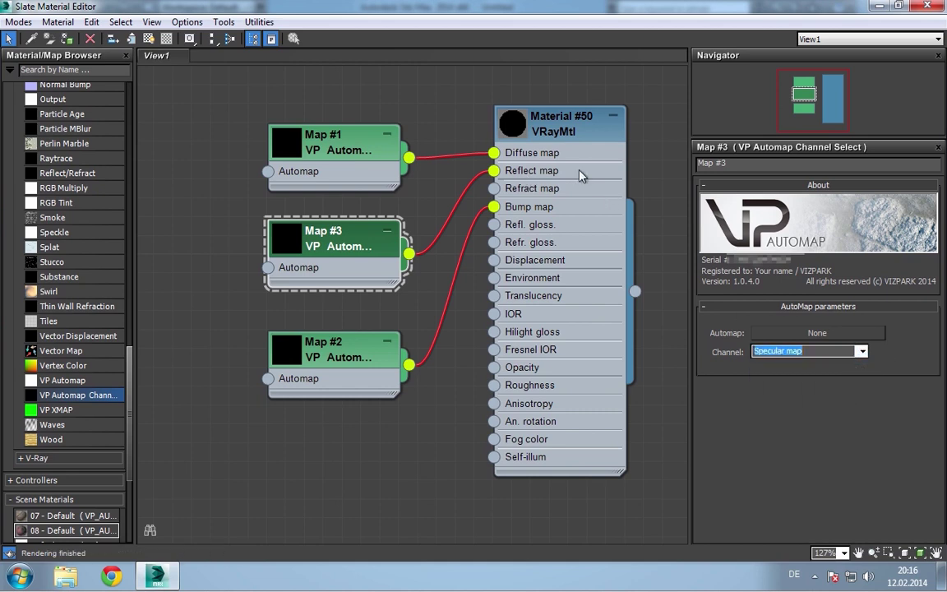
pyautogui.click(357, 351)
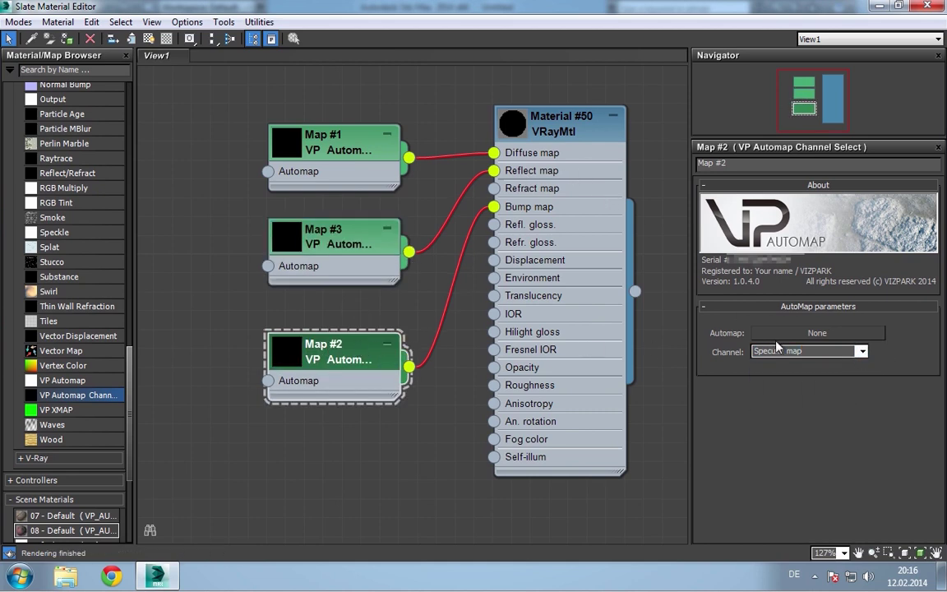
pyautogui.click(859, 352)
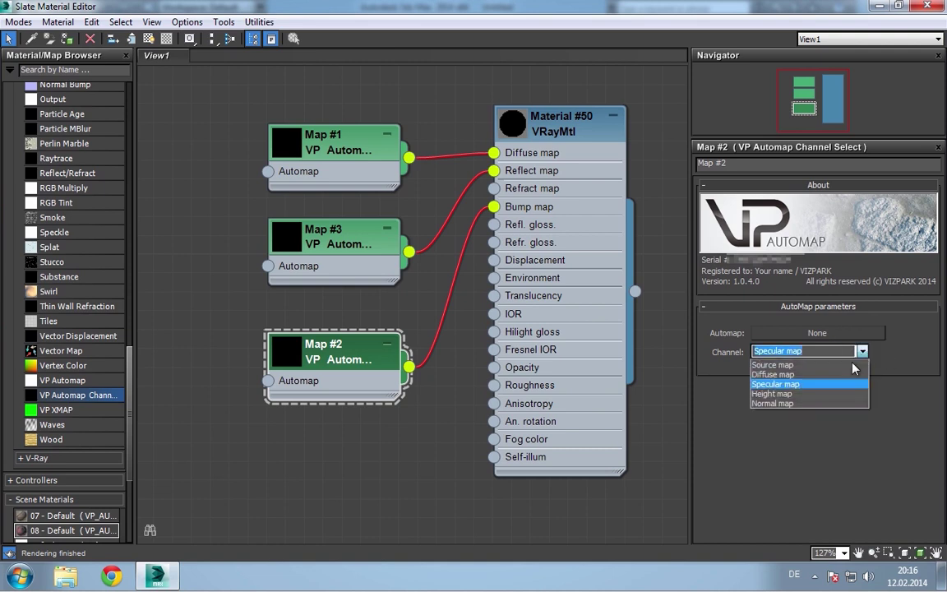
pyautogui.click(837, 401)
pyautogui.moveTo(366, 359); pyautogui.dragTo(360, 340)
pyautogui.click(359, 146)
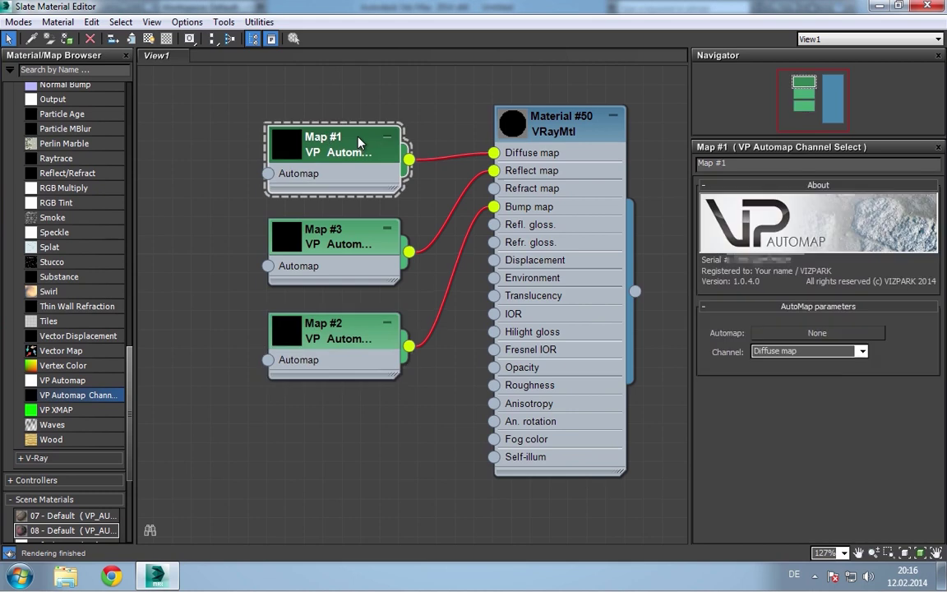
# Step: Check the reflect and bump nodes' channels, and connect the height map channel node to the VRayMtl's Displacement input as well
pyautogui.click(354, 242)
pyautogui.click(347, 327)
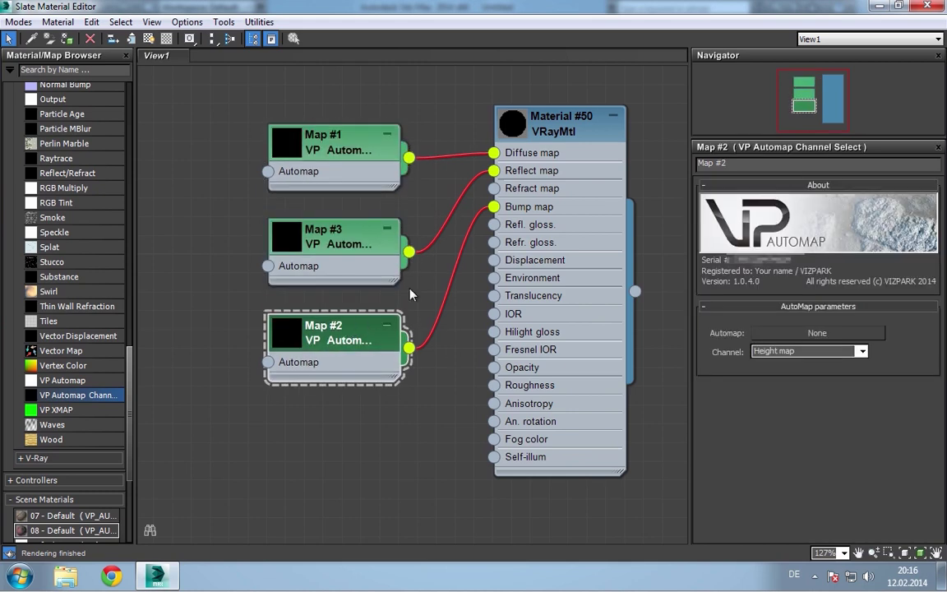
pyautogui.moveTo(410, 350); pyautogui.dragTo(493, 260)
# Step: Add a VP Automap node and connect its output to the Automap inputs of all three channel select nodes
pyautogui.moveTo(128, 383); pyautogui.dragTo(131, 406)
pyautogui.moveTo(74, 306); pyautogui.dragTo(164, 263)
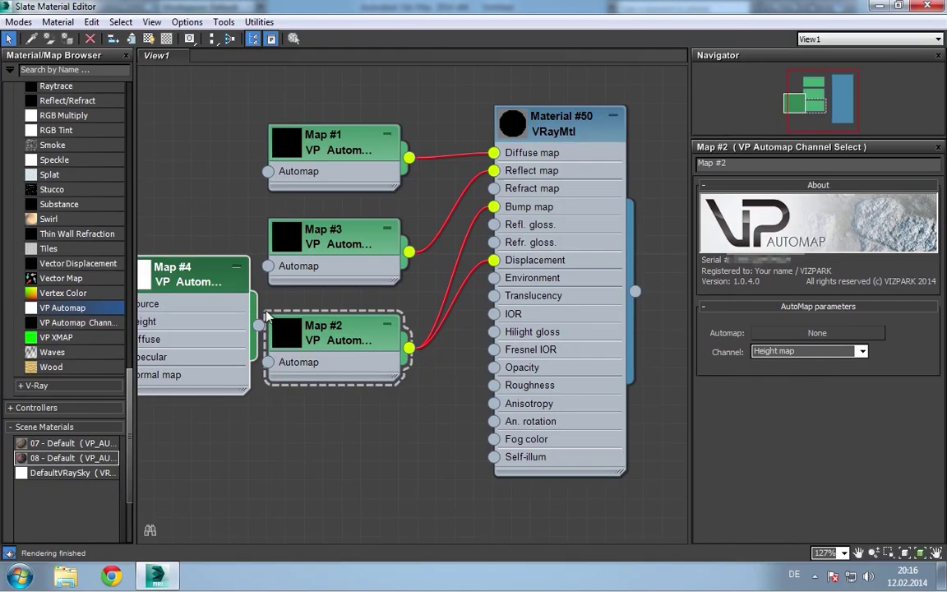
pyautogui.moveTo(258, 325); pyautogui.dragTo(268, 171)
pyautogui.moveTo(259, 326); pyautogui.dragTo(268, 266)
pyautogui.moveTo(258, 324); pyautogui.dragTo(268, 362)
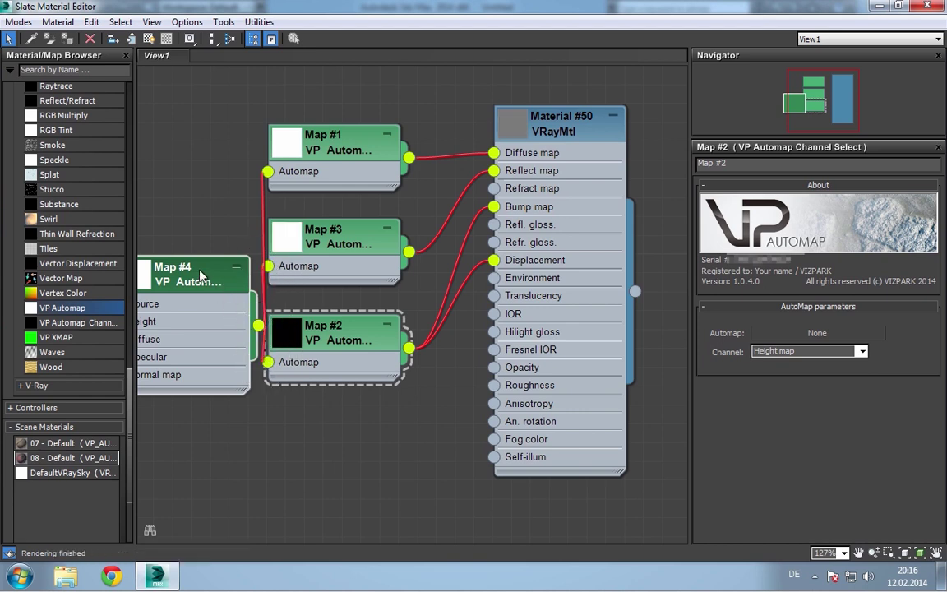
# Step: Enable generation of separate diffuse and specular maps in the VP Automap node
pyautogui.click(179, 242)
pyautogui.scroll(-3, 740, 387)
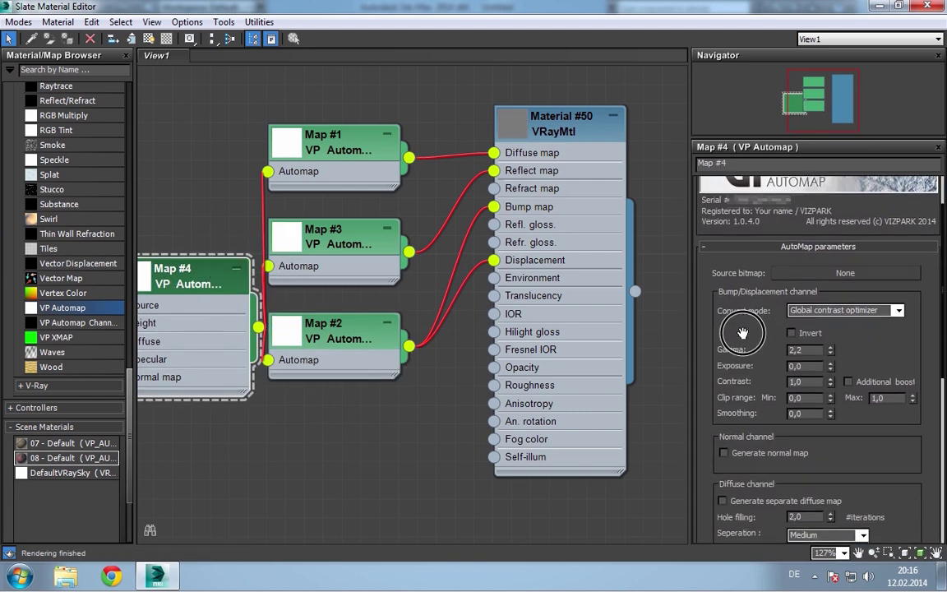
pyautogui.scroll(-6, 904, 312)
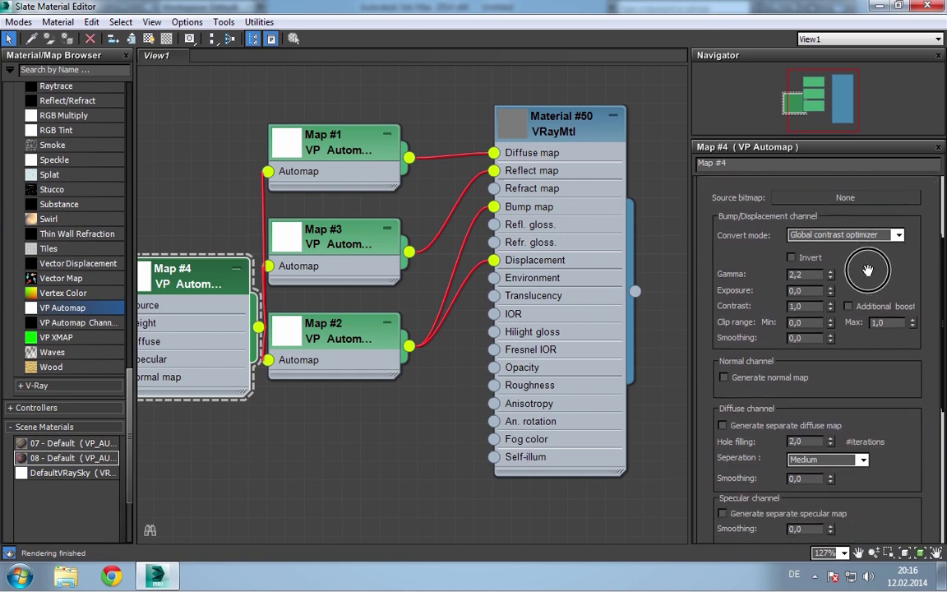
pyautogui.scroll(-1, 903, 358)
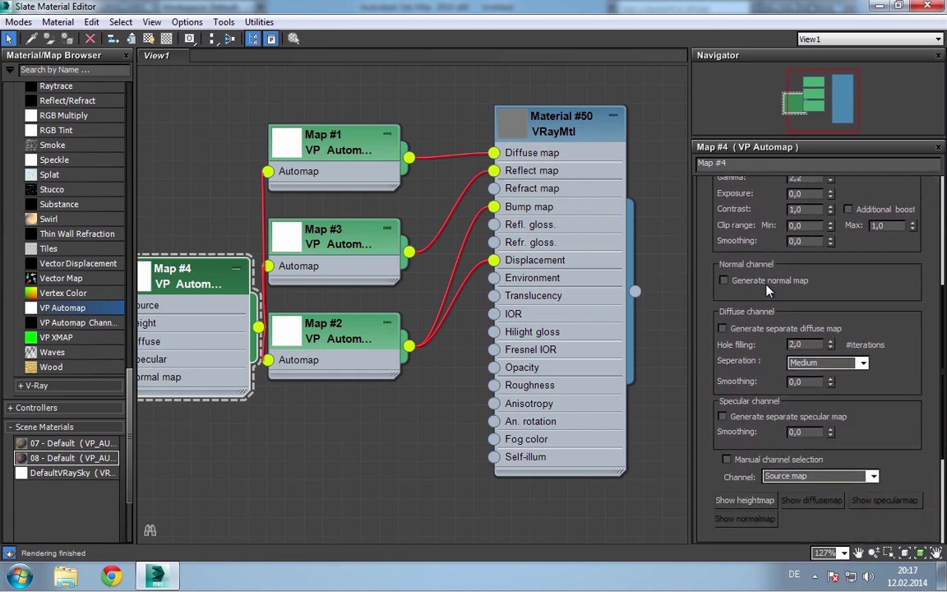
pyautogui.click(765, 331)
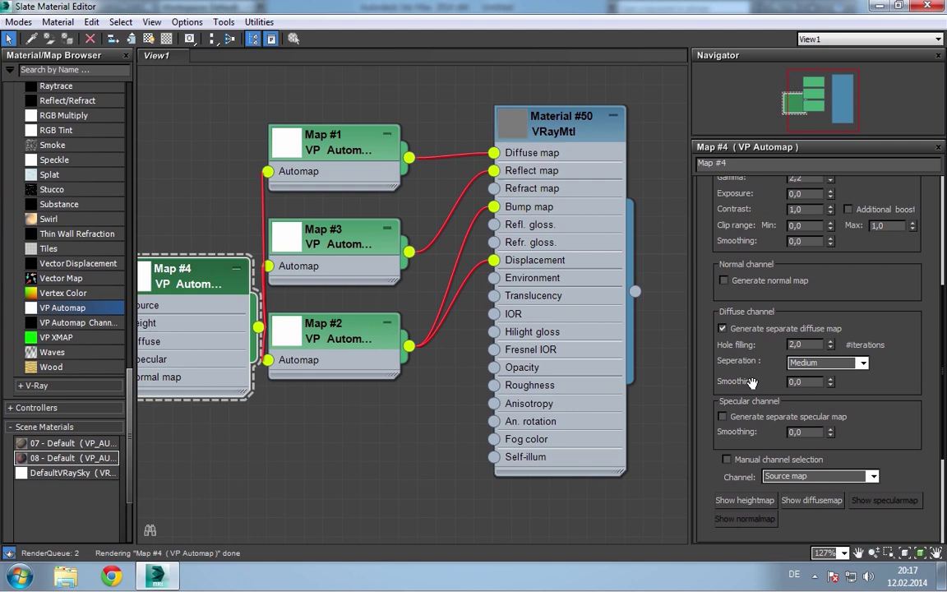
pyautogui.click(724, 417)
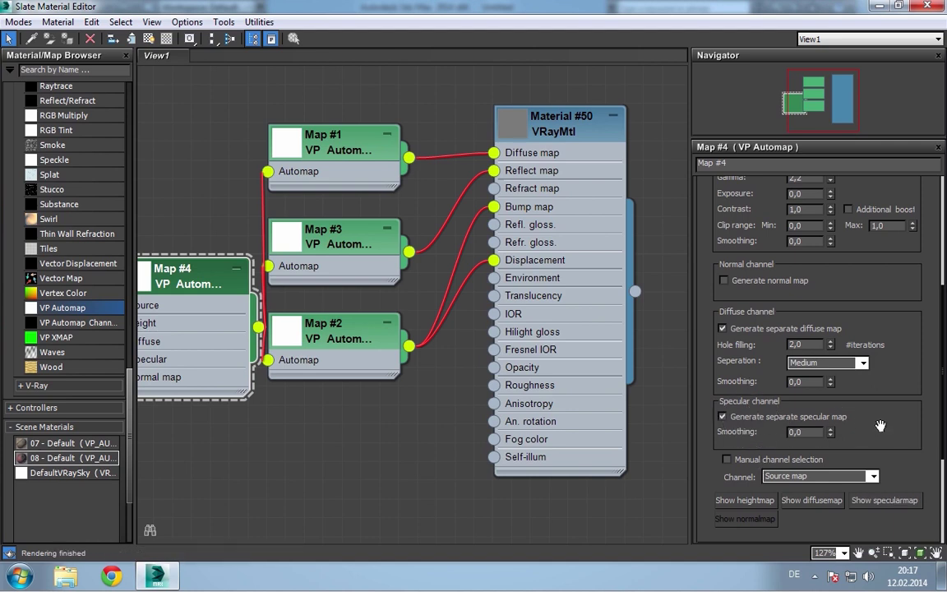
# Step: Keep the convert mode on Global contrast optimizer and load 148.png from the Mats folder as the VP Automap source bitmap
pyautogui.scroll(3, 908, 340)
pyautogui.moveTo(909, 340); pyautogui.dragTo(909, 419)
pyautogui.click(901, 270)
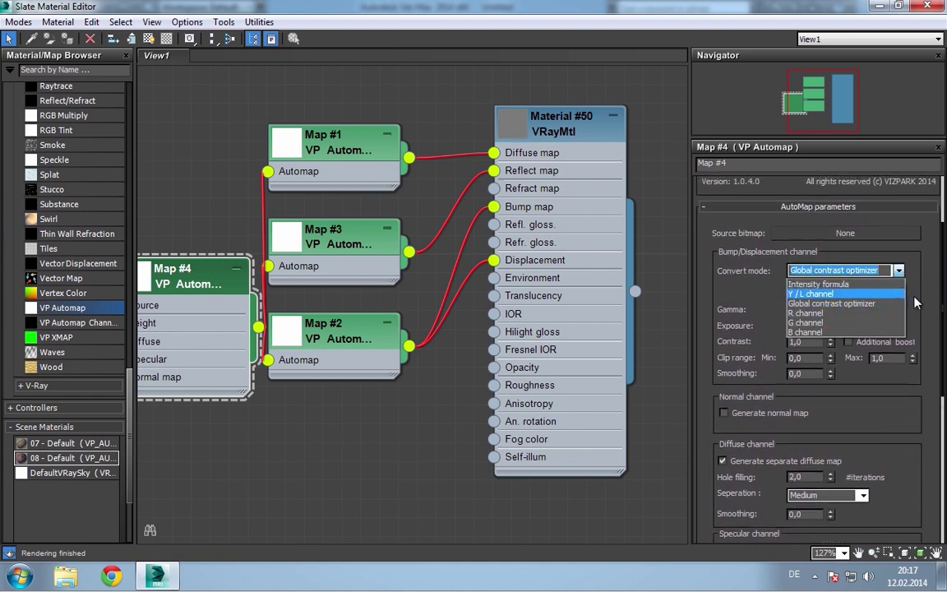
pyautogui.click(825, 273)
pyautogui.click(861, 235)
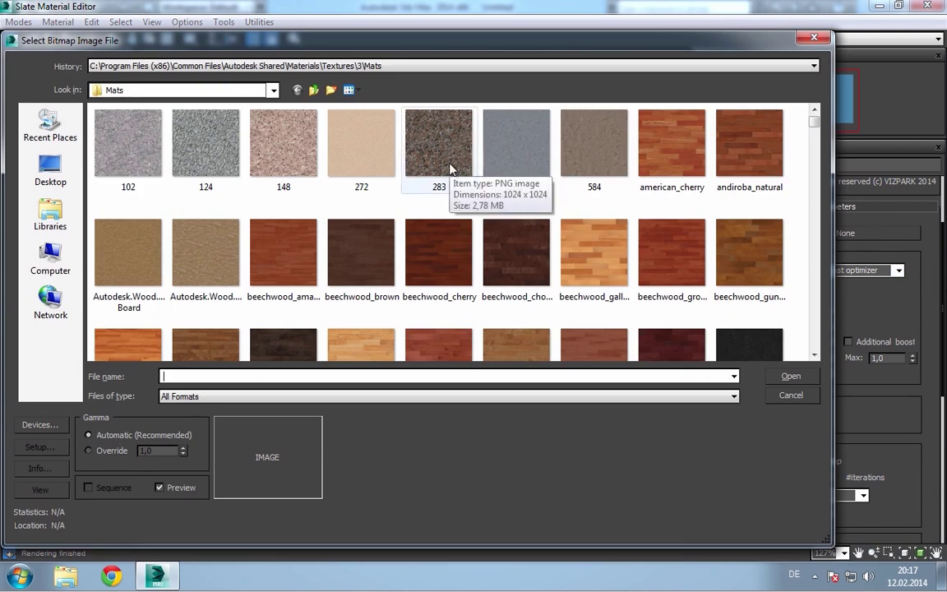
pyautogui.click(297, 153)
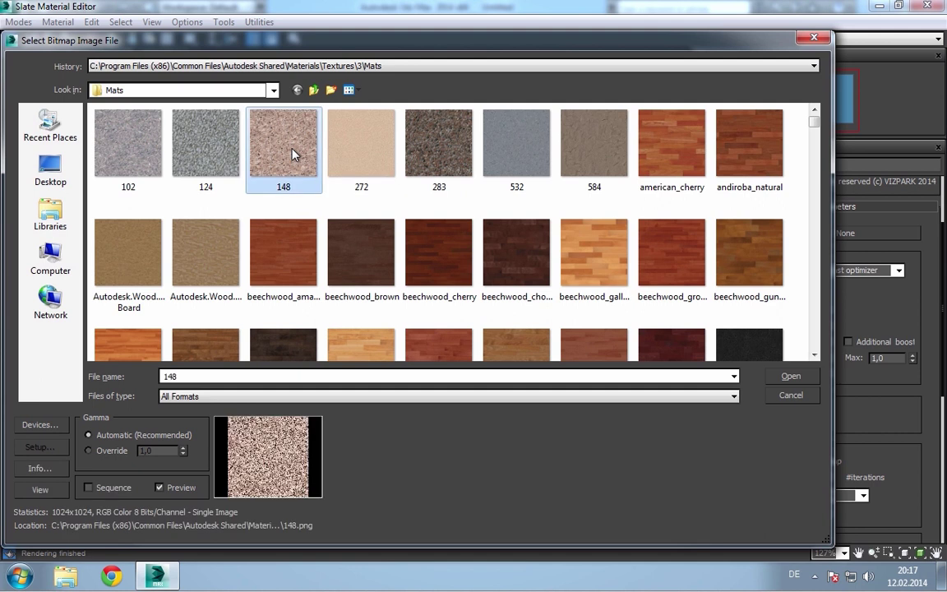
pyautogui.click(802, 380)
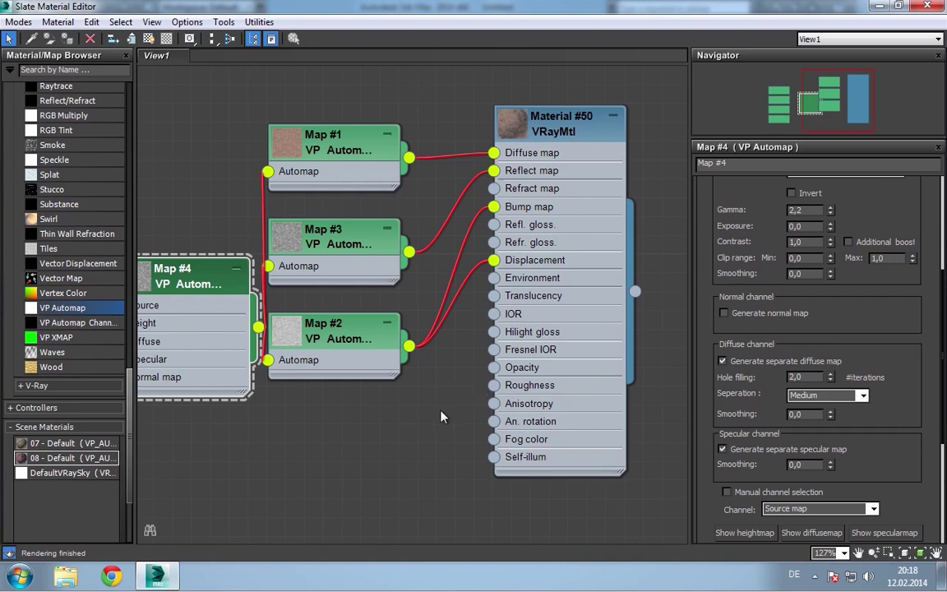
# Step: Set the Displace amount in the VRayMtl's maps to 5,0
pyautogui.click(564, 134)
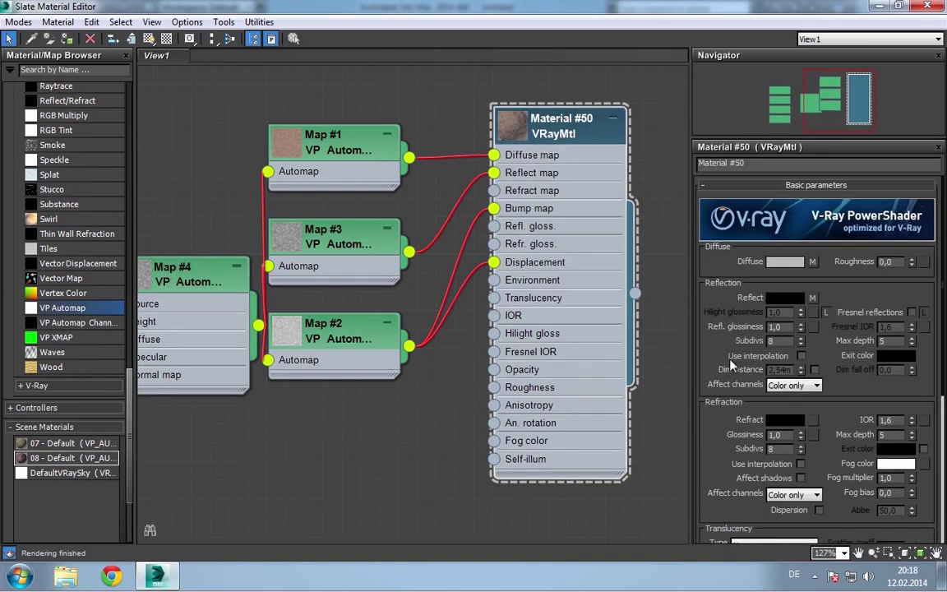
pyautogui.scroll(-5, 726, 329)
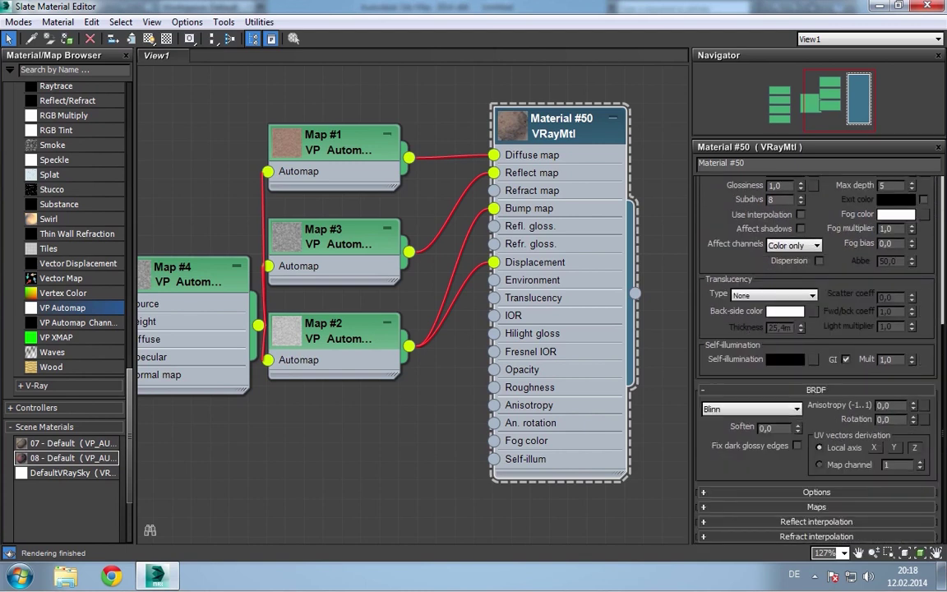
pyautogui.click(817, 506)
pyautogui.doubleClick(757, 503)
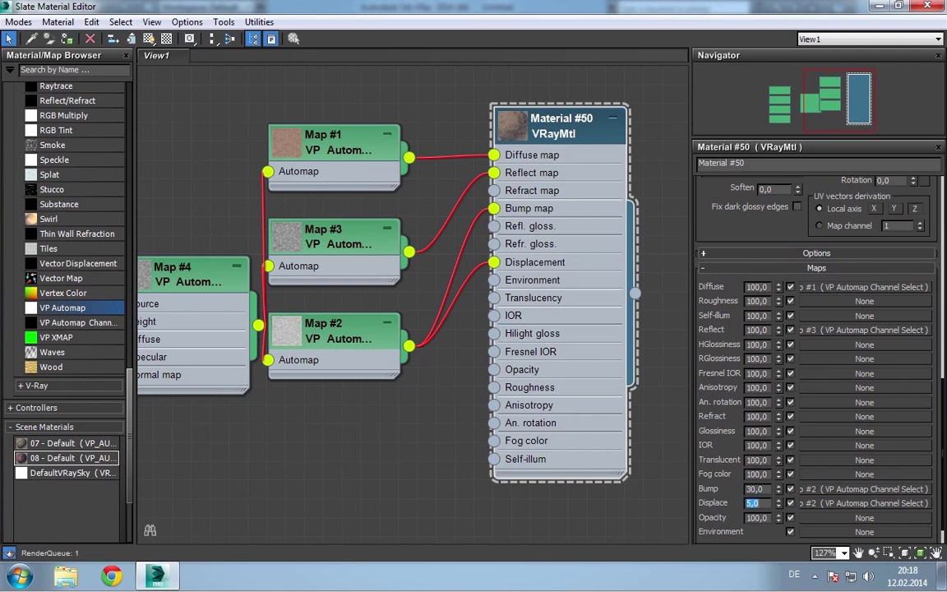
pyautogui.scroll(2, 724, 504)
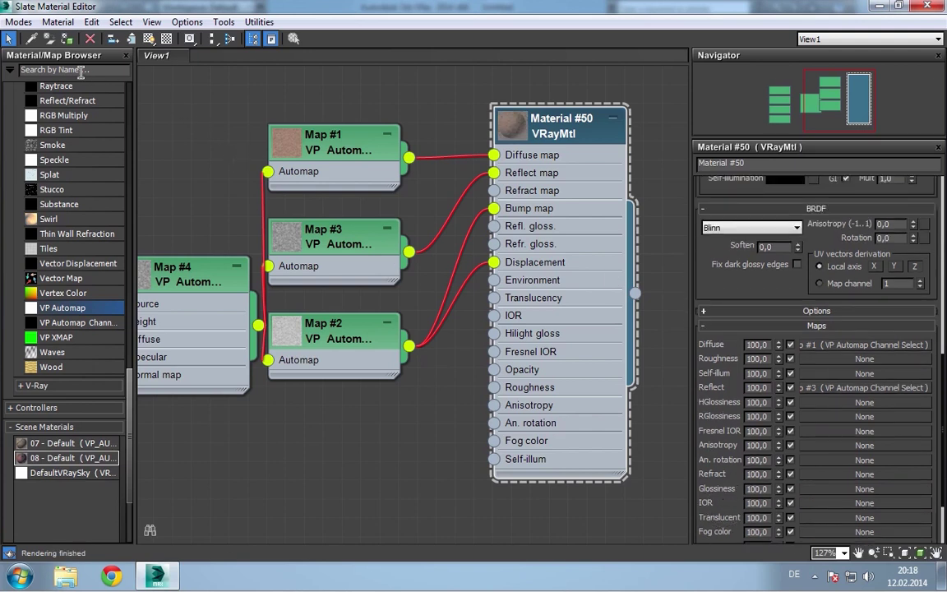
pyautogui.click(20, 22)
pyautogui.click(49, 38)
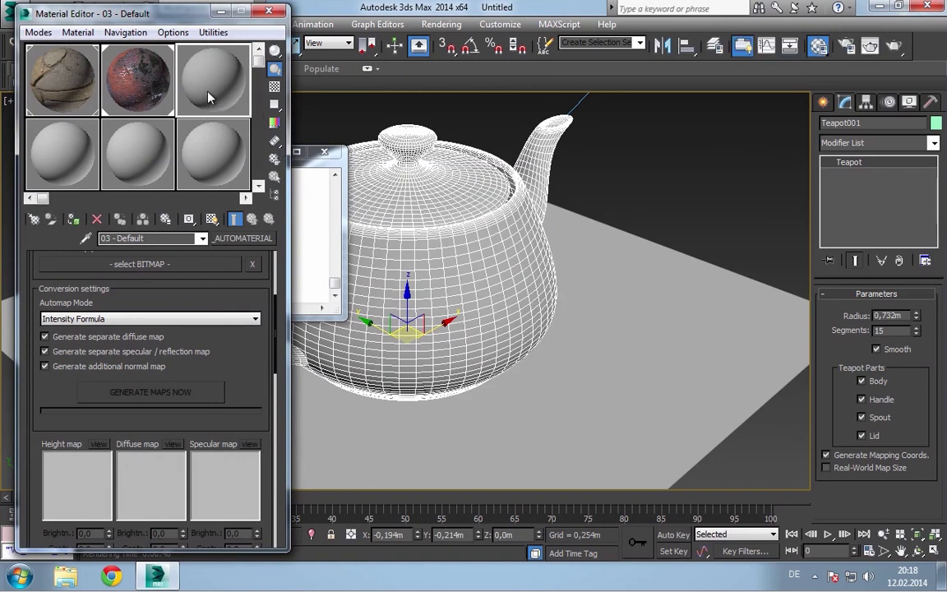
pyautogui.click(230, 238)
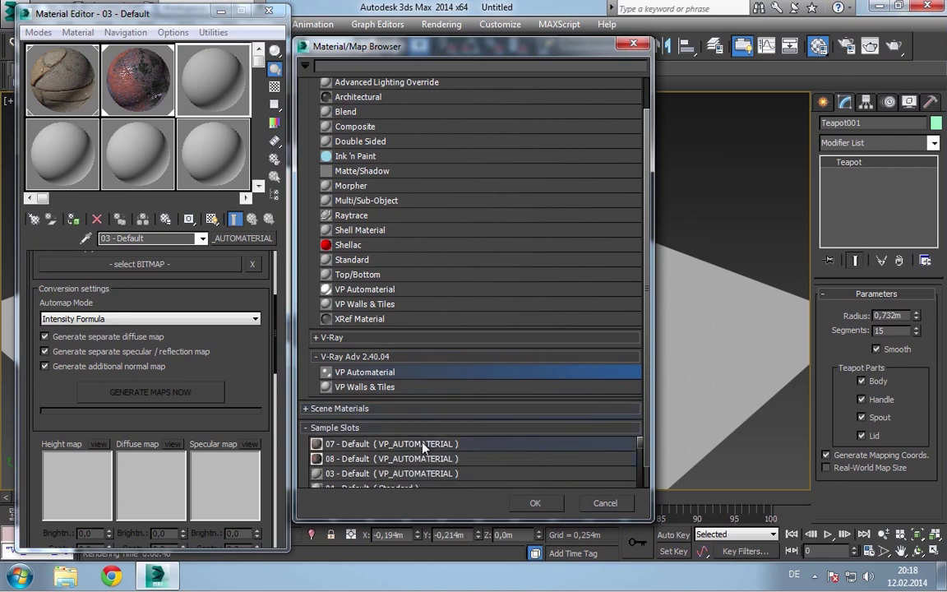
pyautogui.click(631, 46)
pyautogui.click(35, 32)
pyautogui.click(51, 71)
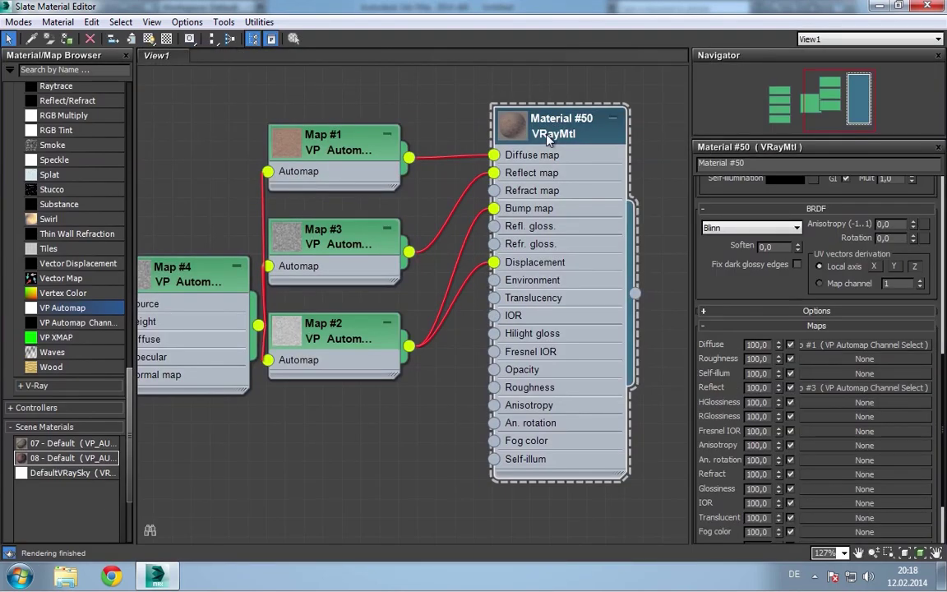
# Step: Reposition the VRayMtl node closer to the channel nodes and assign the material to the selected teapot
pyautogui.moveTo(550, 140); pyautogui.dragTo(511, 167)
pyautogui.rightClick(512, 167)
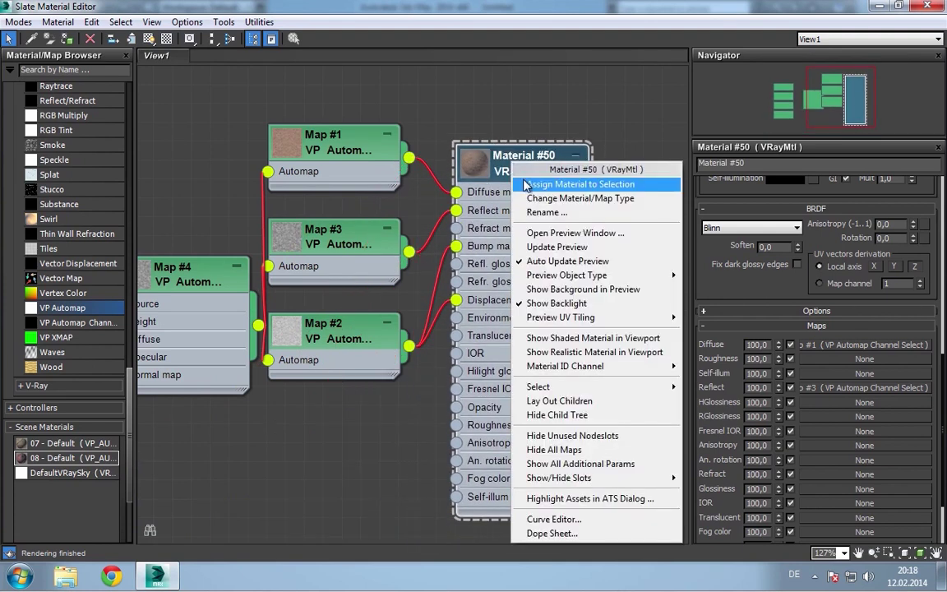
pyautogui.click(526, 186)
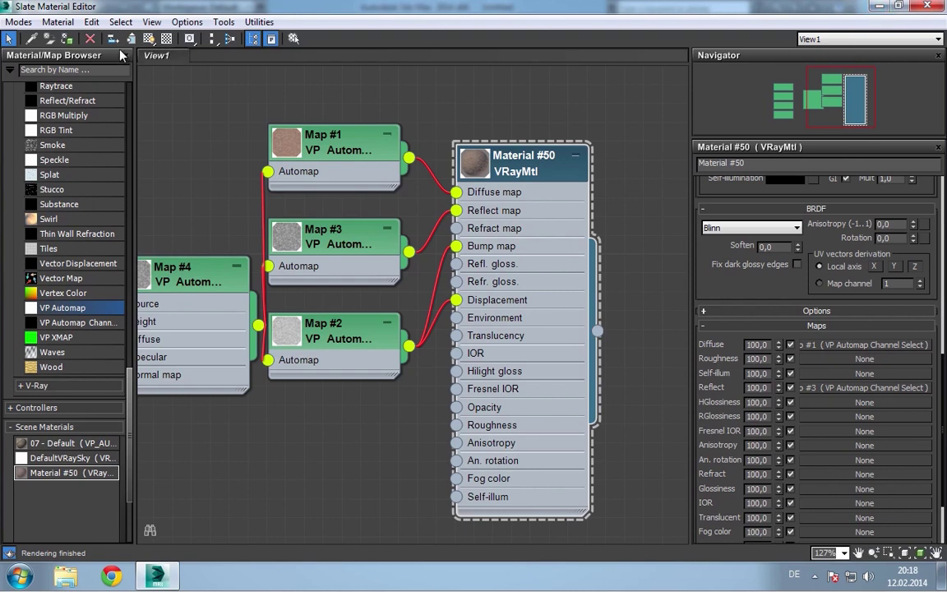
# Step: Switch to the compact material editor and pick the teapot's VRayMtl from the object into the third sample slot
pyautogui.click(19, 21)
pyautogui.click(37, 35)
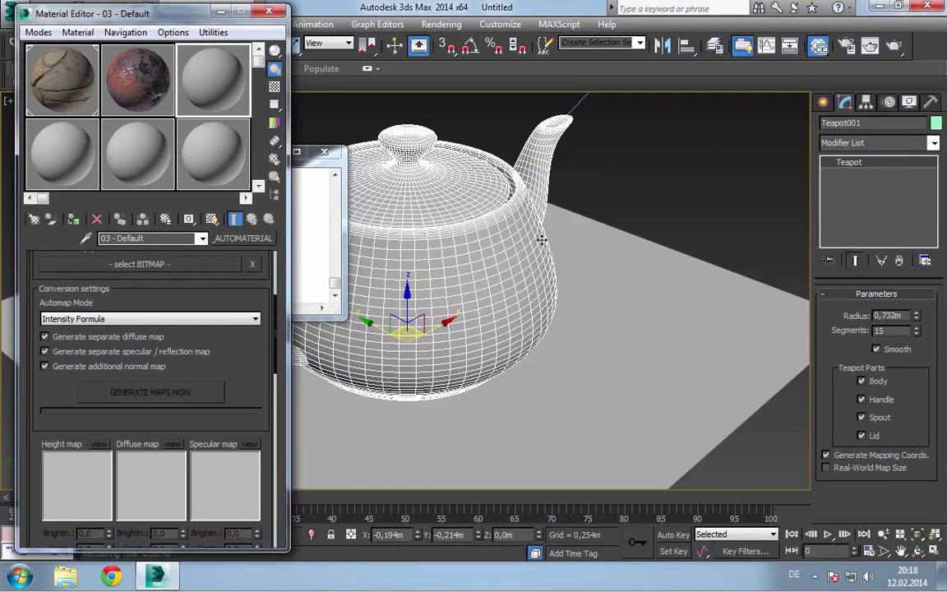
pyautogui.click(85, 238)
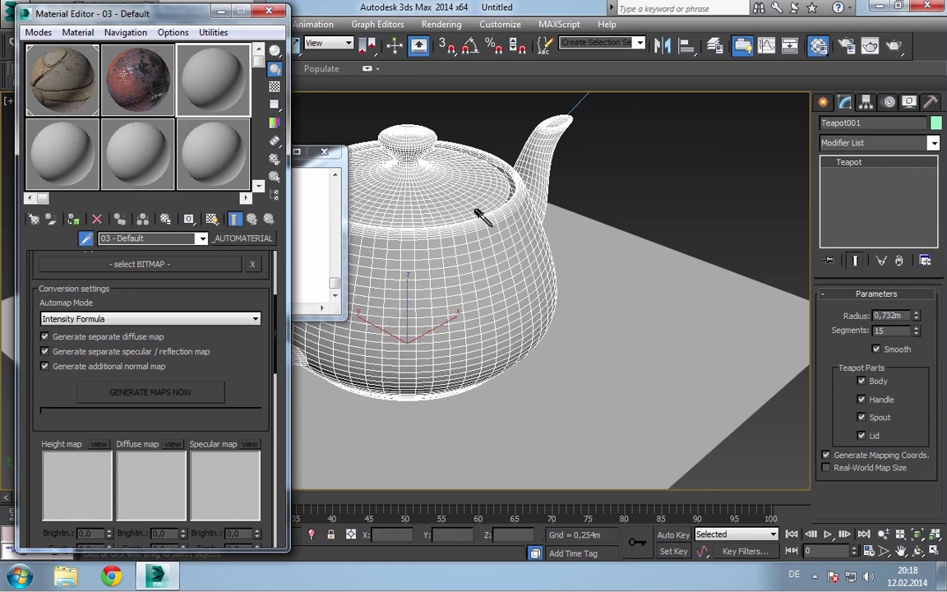
pyautogui.click(481, 218)
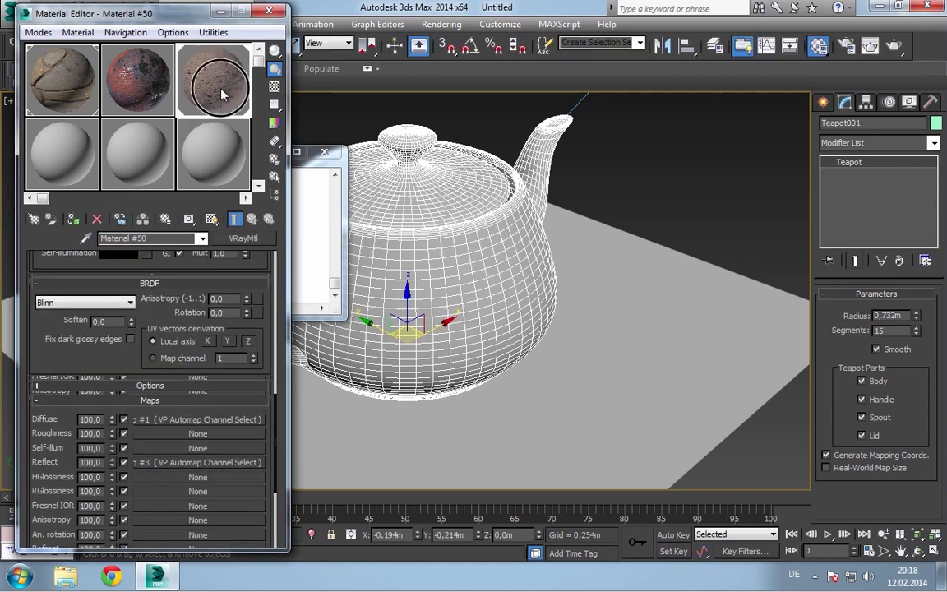
# Step: Inspect the picked VRayMtl in an enlarged sample preview and close it
pyautogui.doubleClick(221, 93)
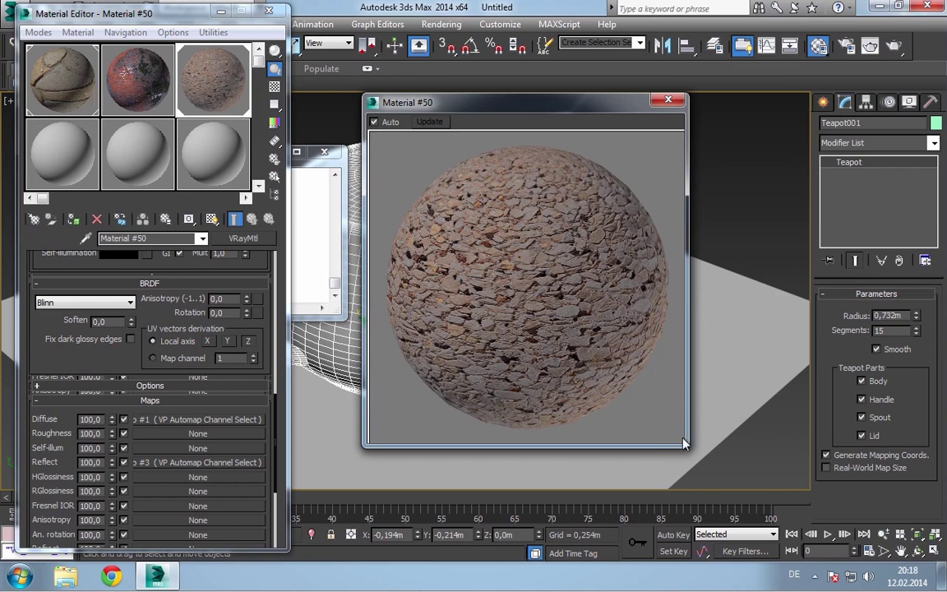
pyautogui.moveTo(684, 443); pyautogui.dragTo(689, 453)
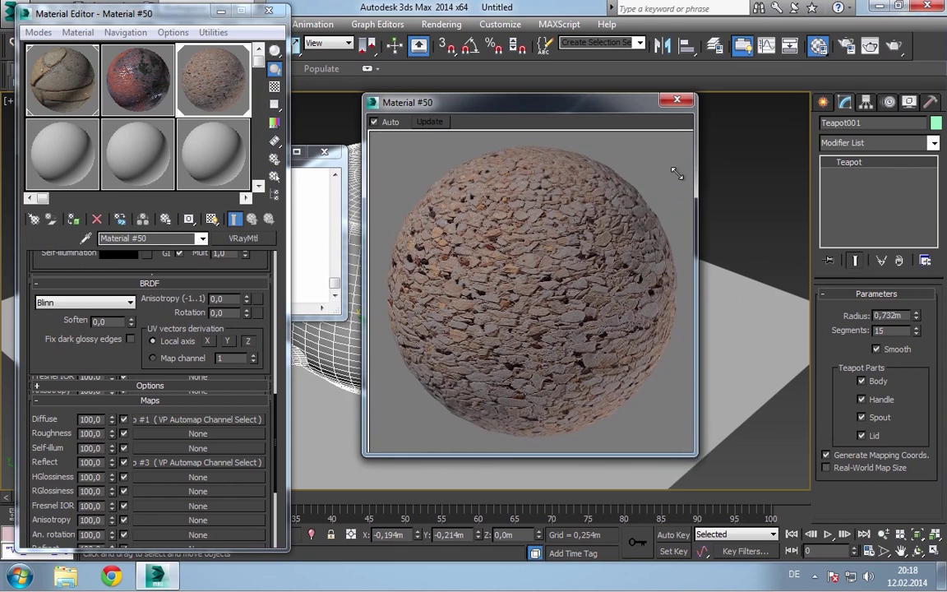
pyautogui.click(677, 101)
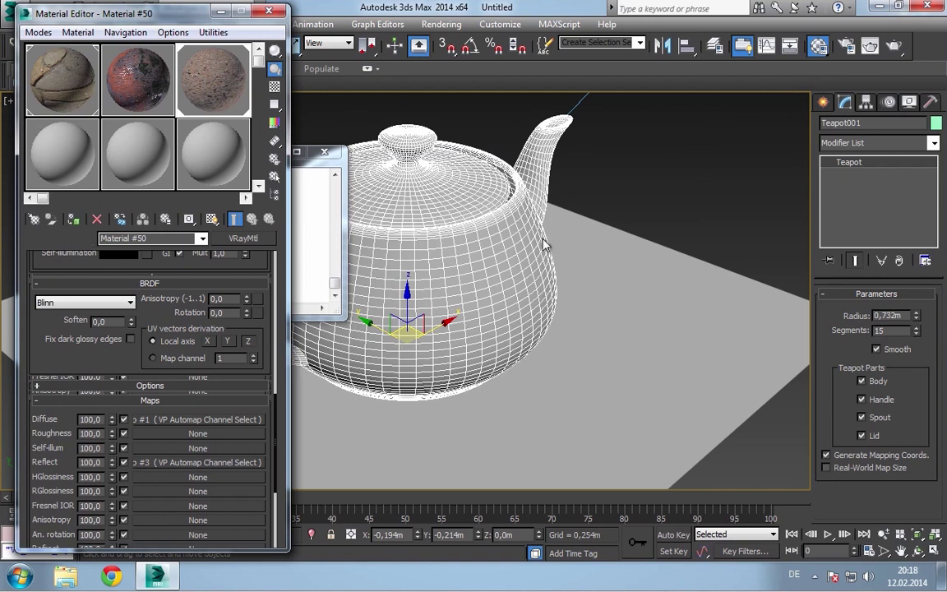
# Step: Assign the VRayMtl to the ground plane and render the scene
pyautogui.click(666, 271)
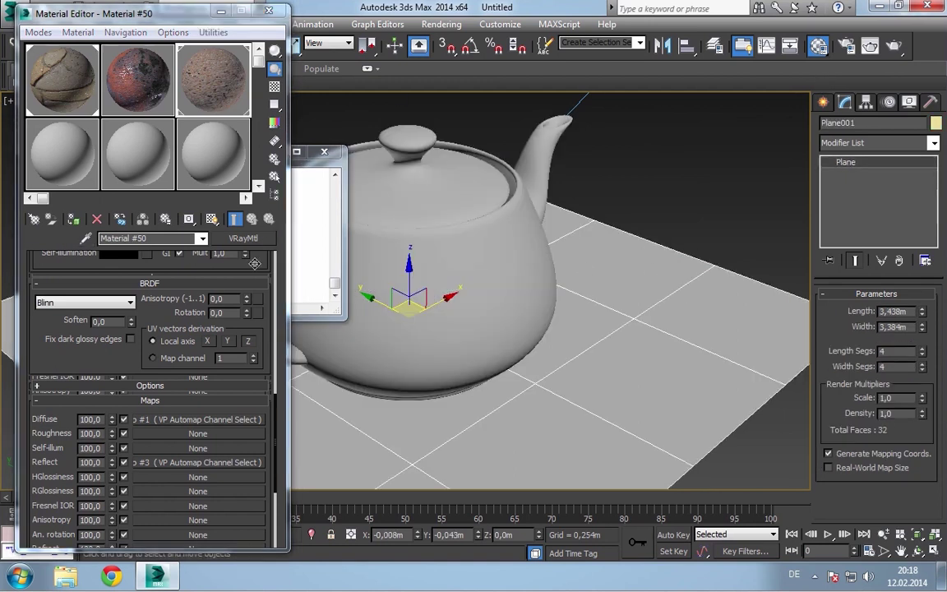
pyautogui.click(75, 220)
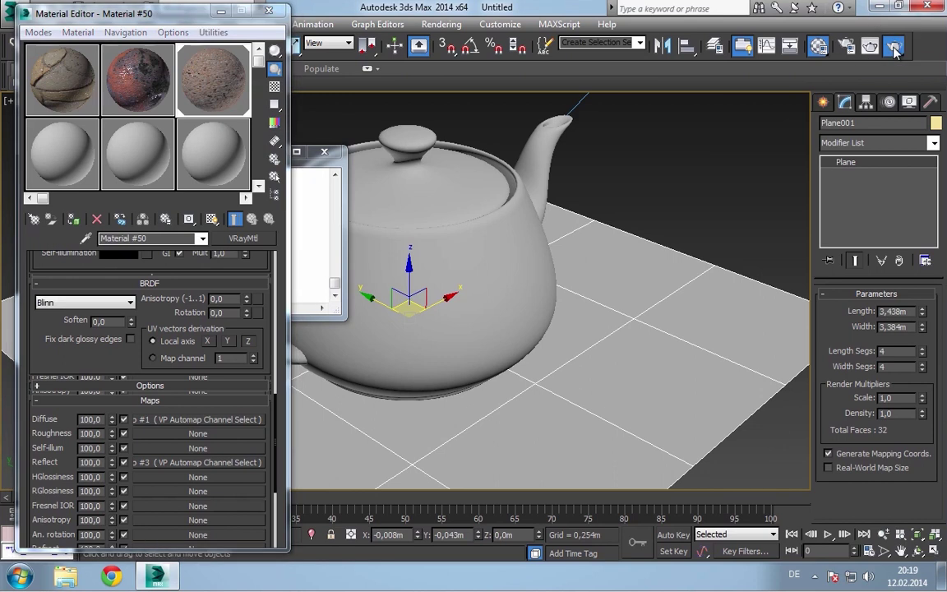
pyautogui.click(894, 47)
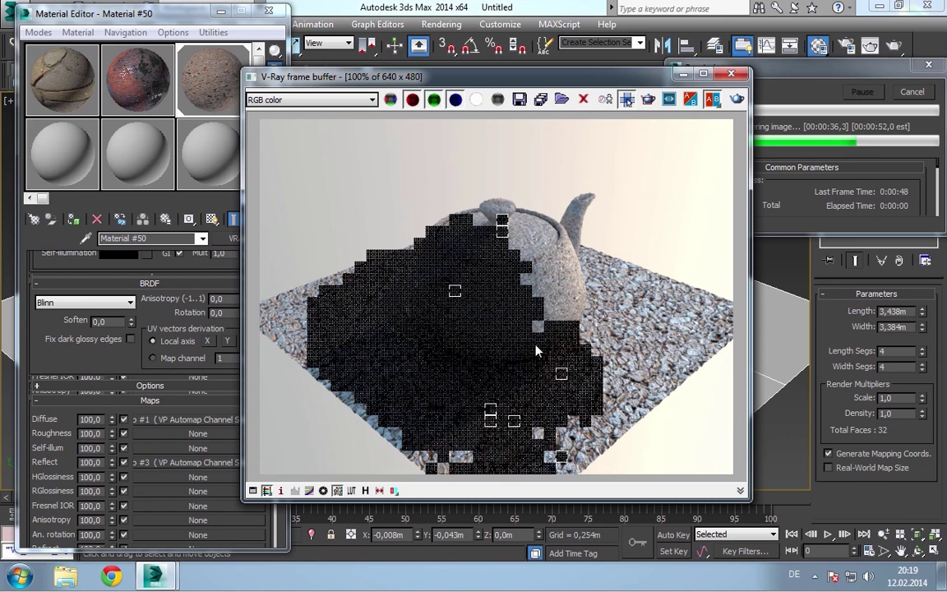
# Step: Stop the running render and open the Automap source settings of the rust material in the second sample slot
pyautogui.click(38, 306)
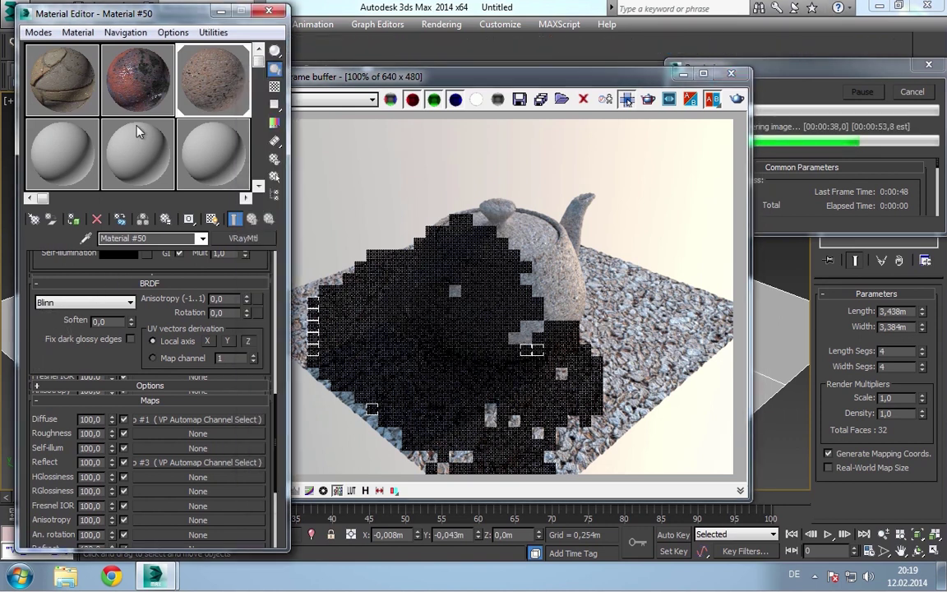
pyautogui.click(53, 330)
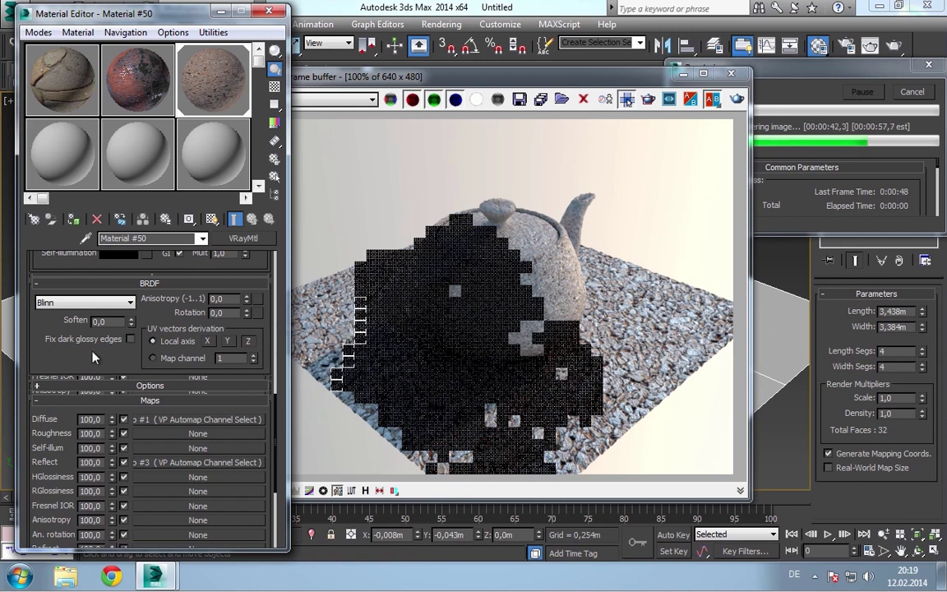
pyautogui.click(766, 99)
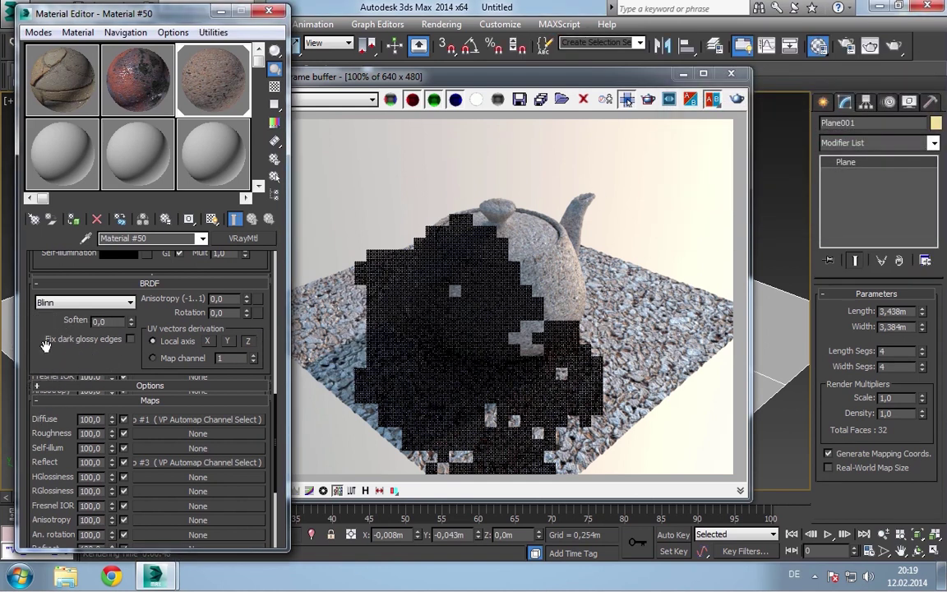
pyautogui.scroll(10, 80, 389)
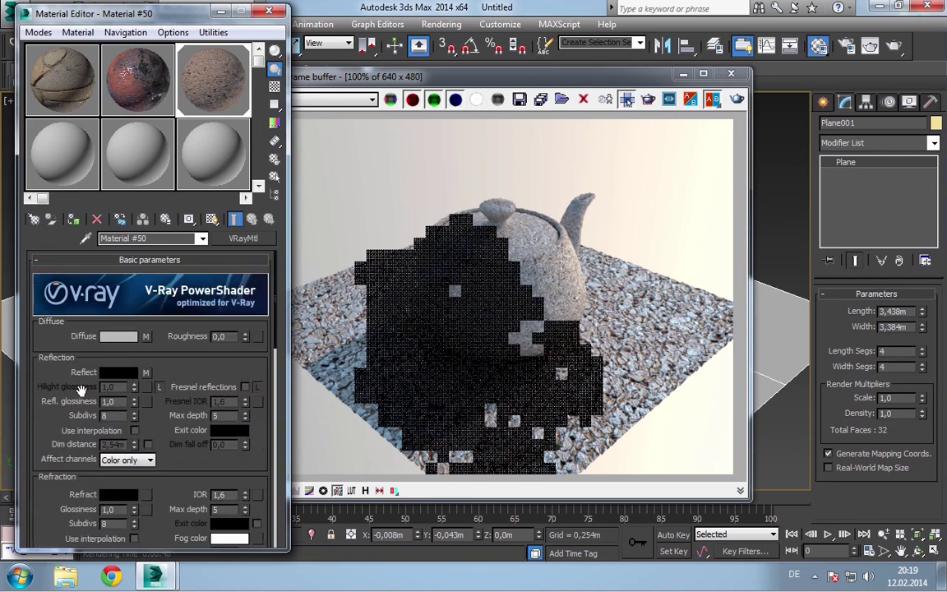
pyautogui.click(139, 91)
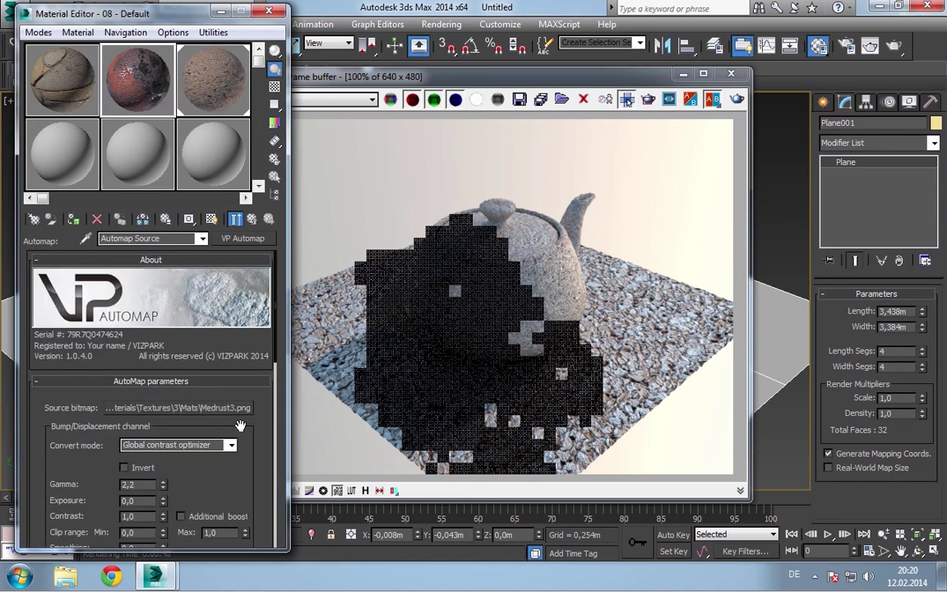
# Step: Return from the Automap source map through its parent maps to the top-level Automaterial settings of the rust material
pyautogui.scroll(-1, 209, 387)
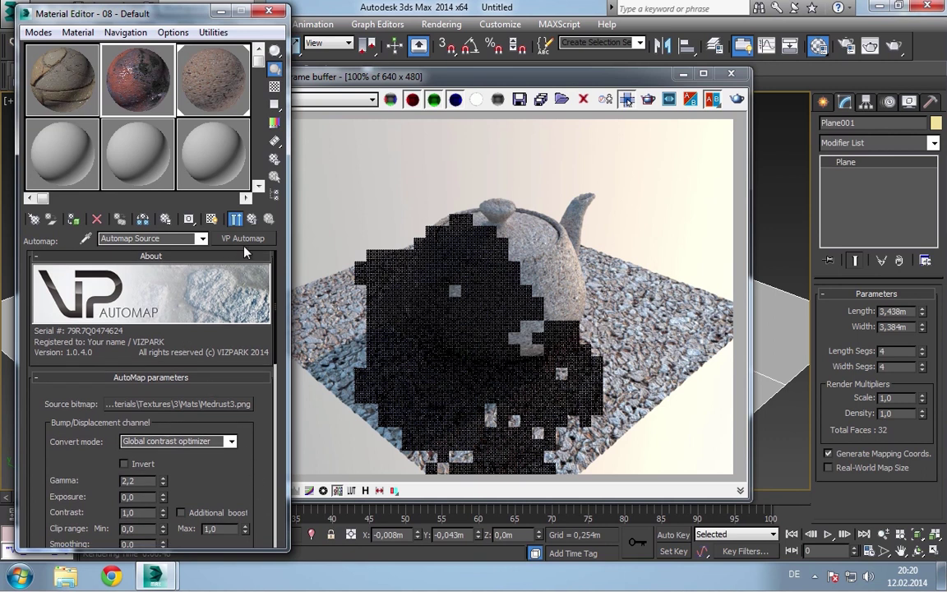
pyautogui.click(252, 219)
pyautogui.click(253, 219)
pyautogui.click(252, 219)
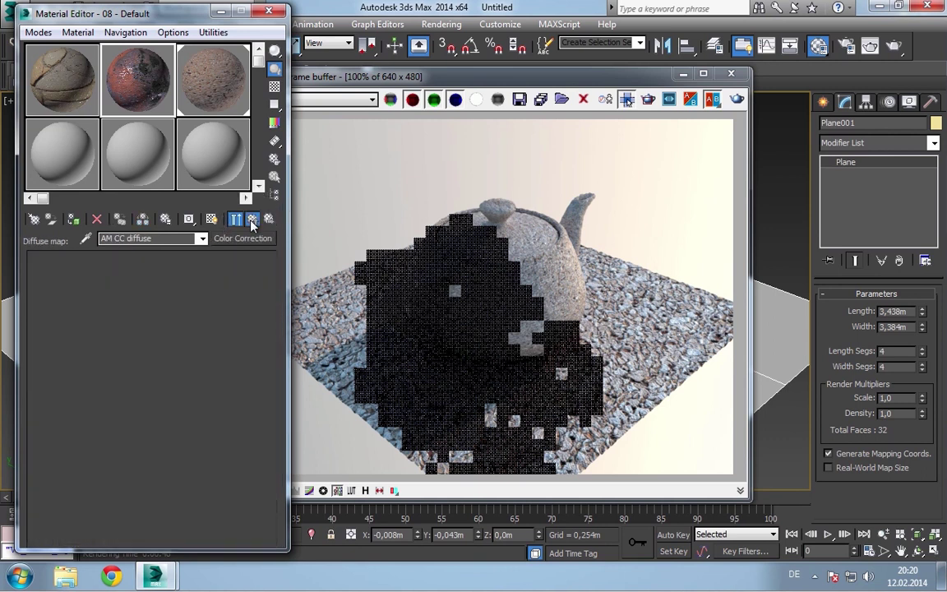
pyautogui.click(252, 219)
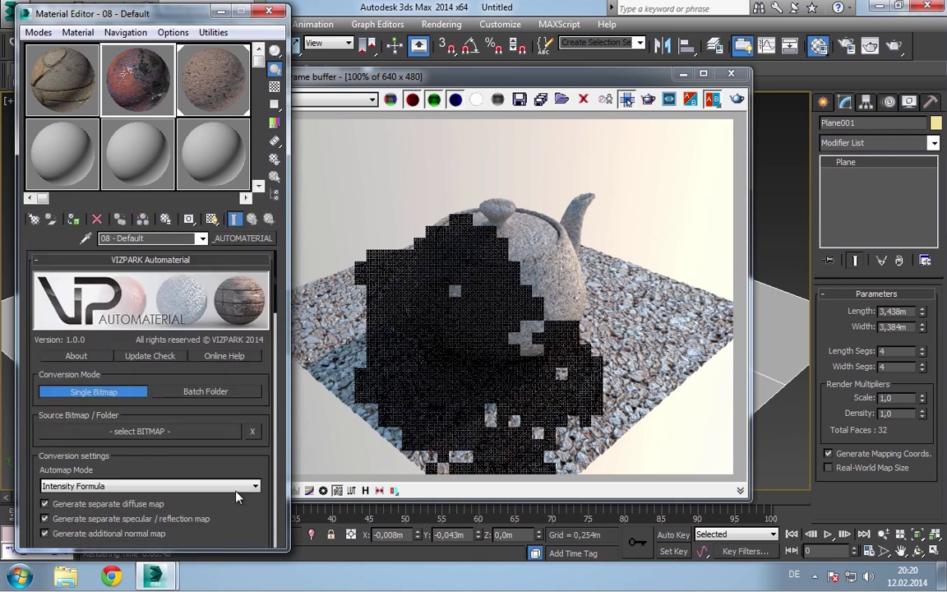
# Step: Open the Automap and Automaterial online reference guide from the plugin's help in a maximized browser window
pyautogui.click(238, 360)
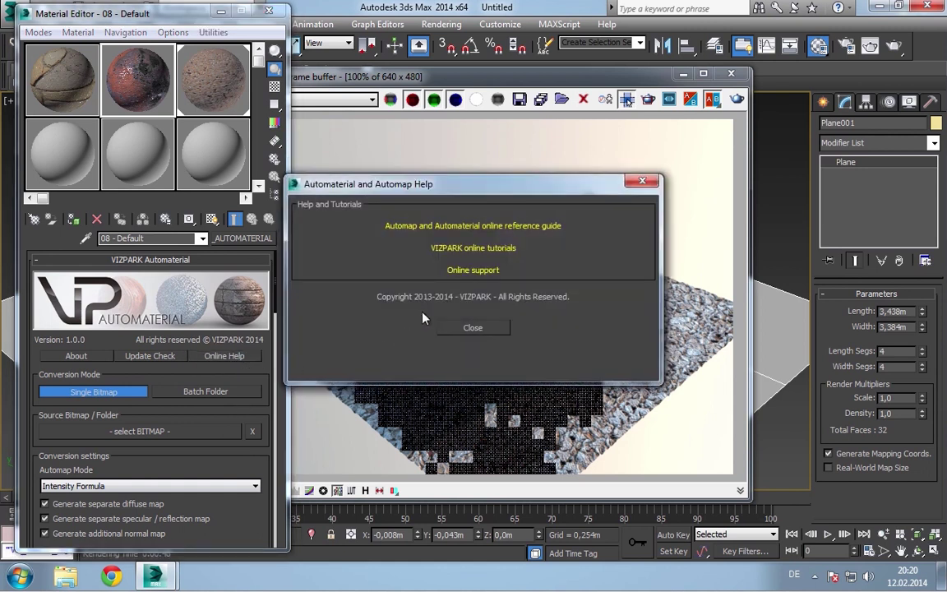
pyautogui.click(471, 227)
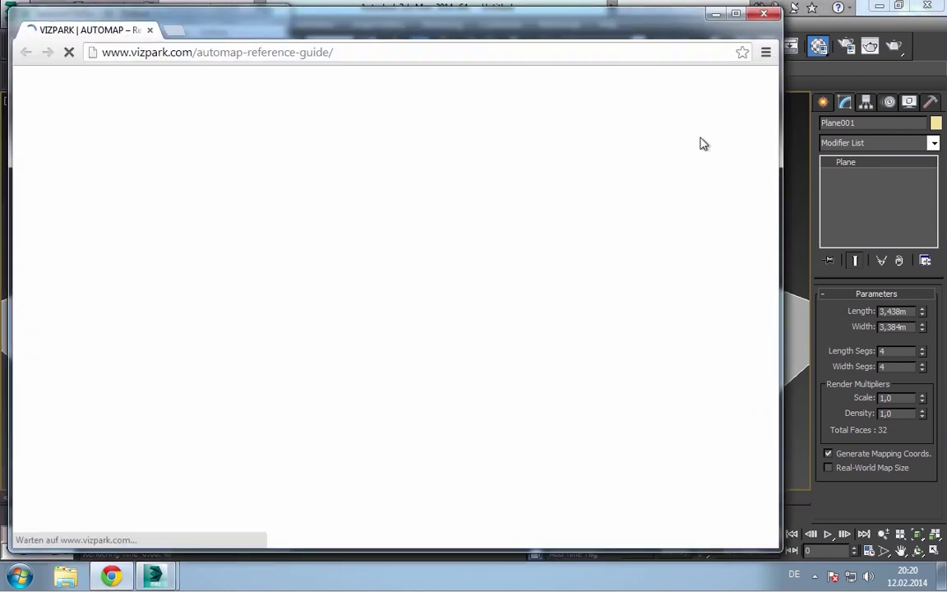
pyautogui.click(737, 17)
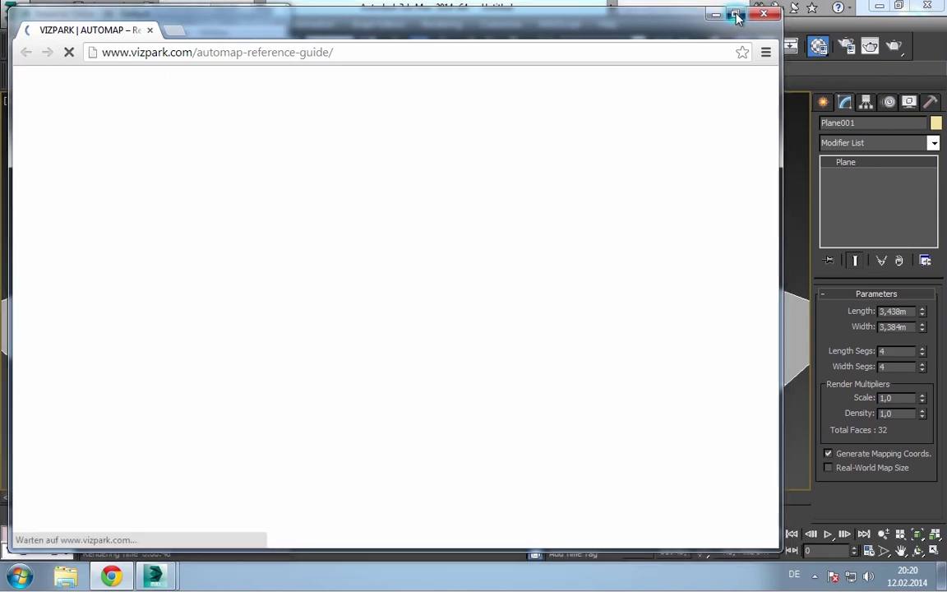
# Step: Read through the reference guide, covering Automaterial parameters, conversion method examples, technical specification and activation, and return to its beginning
pyautogui.scroll(-15, 571, 304)
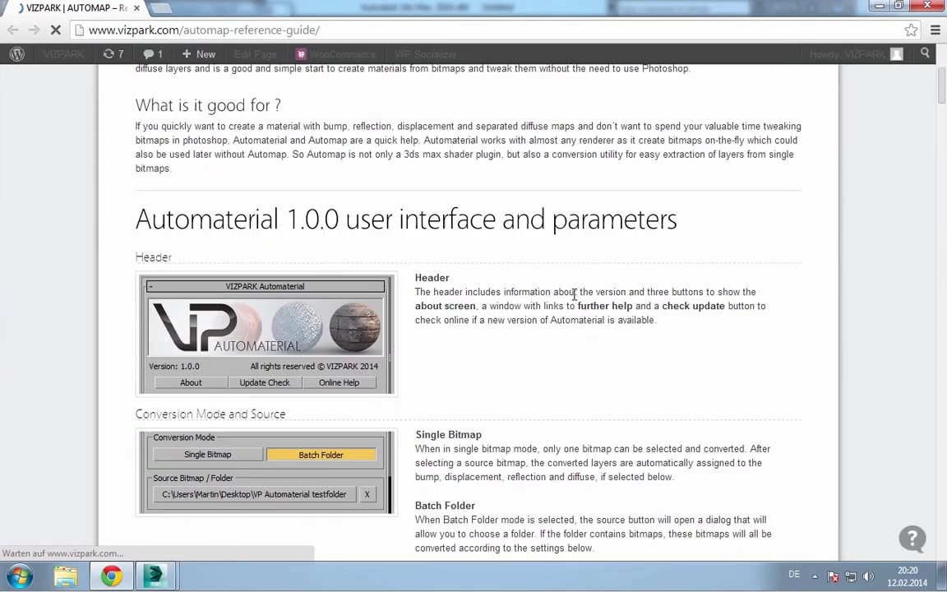
pyautogui.scroll(-12, 493, 370)
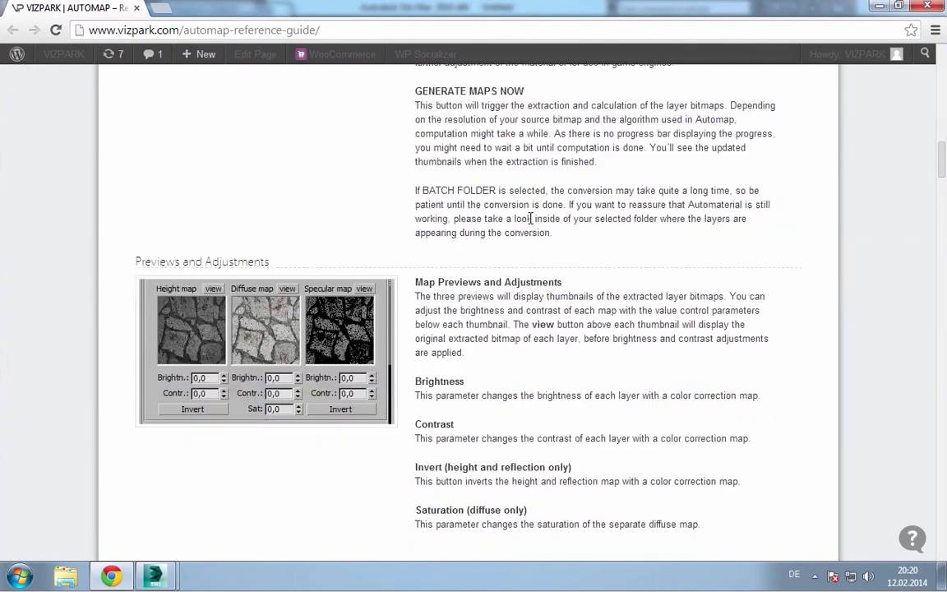
pyautogui.scroll(-15, 536, 230)
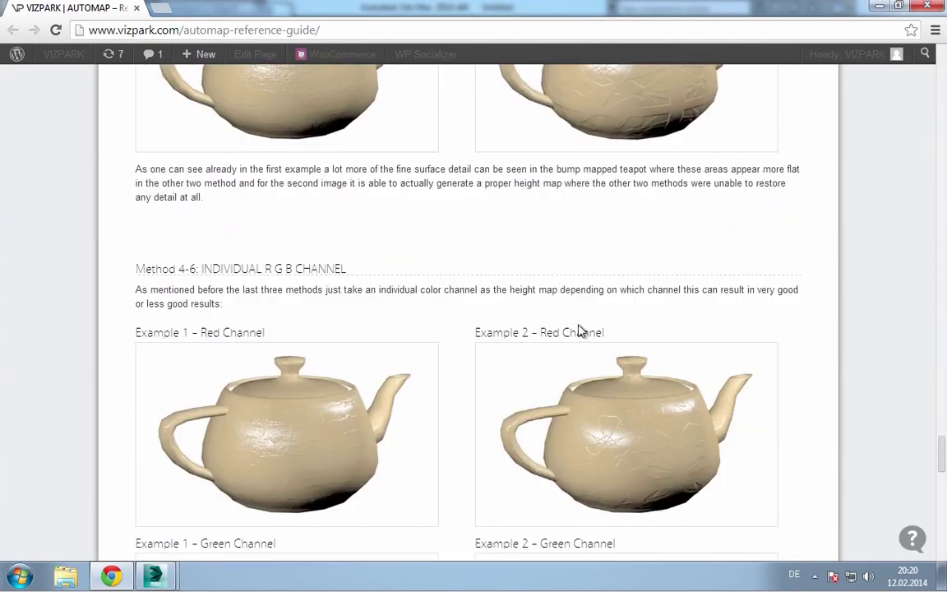
pyautogui.scroll(3, 222, 311)
pyautogui.scroll(-9, 446, 308)
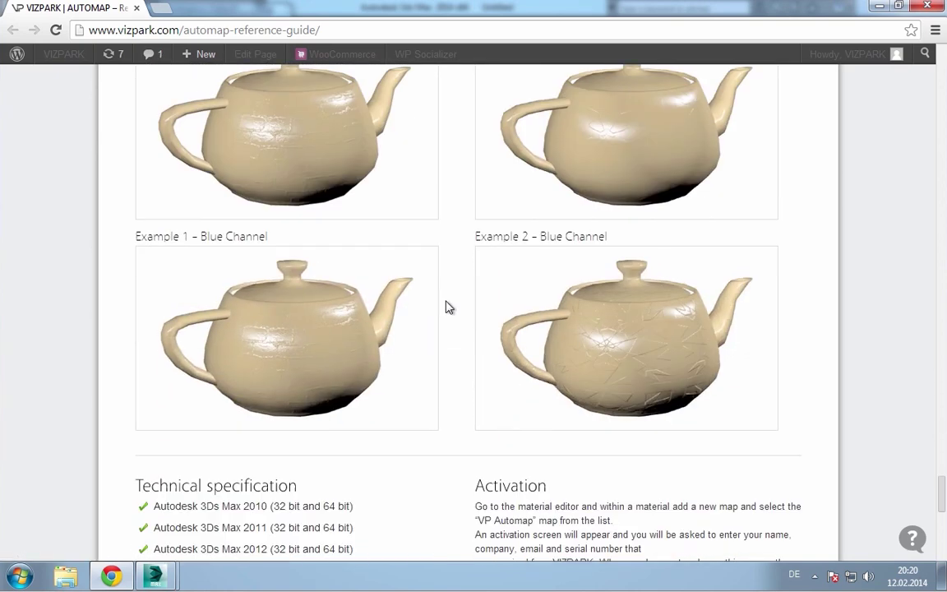
pyautogui.scroll(-5, 450, 306)
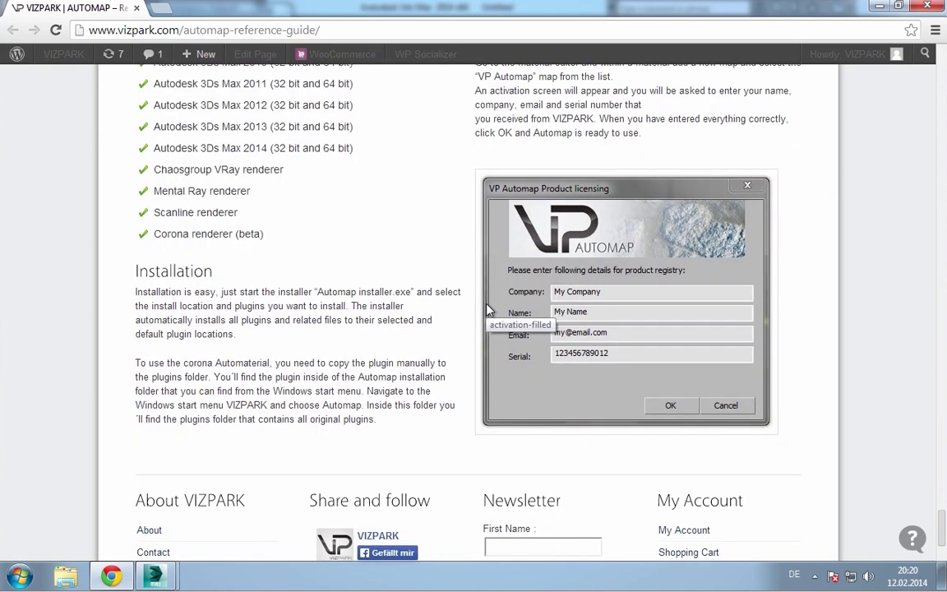
pyautogui.scroll(-3, 489, 311)
pyautogui.scroll(20, 489, 311)
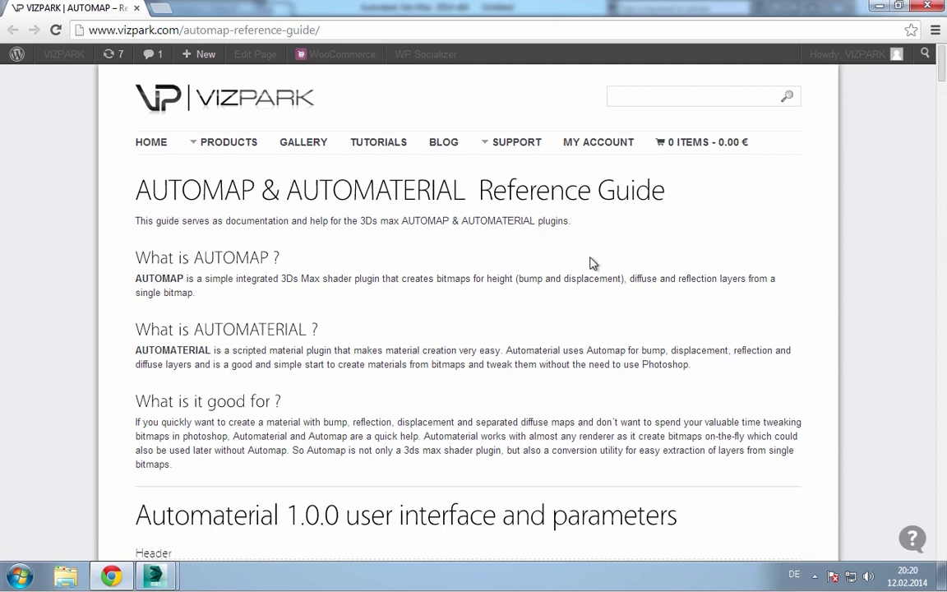
pyautogui.moveTo(183, 30); pyautogui.dragTo(321, 75)
pyautogui.press('BackSpace')
pyautogui.press('Return')
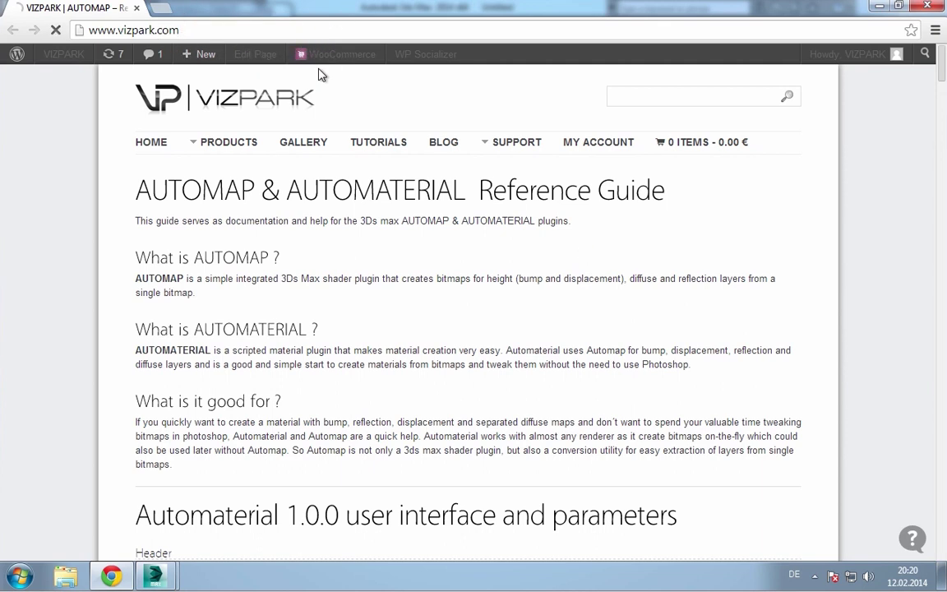
pyautogui.moveTo(227, 146)
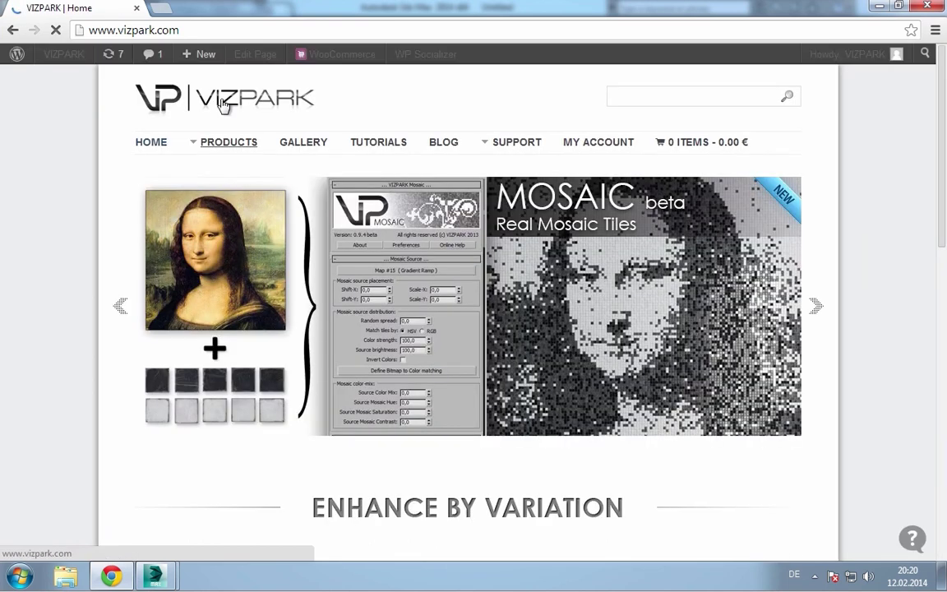
pyautogui.click(224, 230)
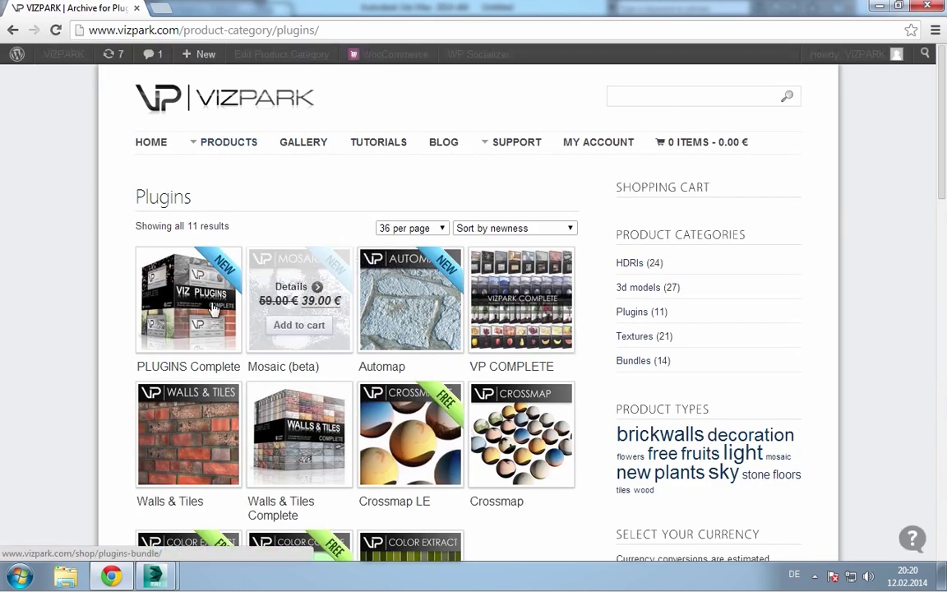
pyautogui.click(413, 303)
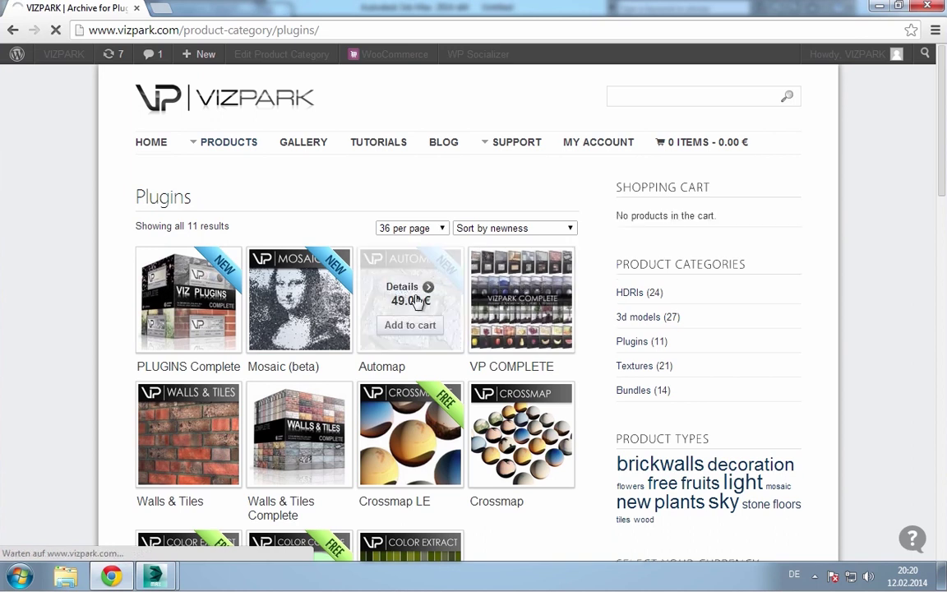